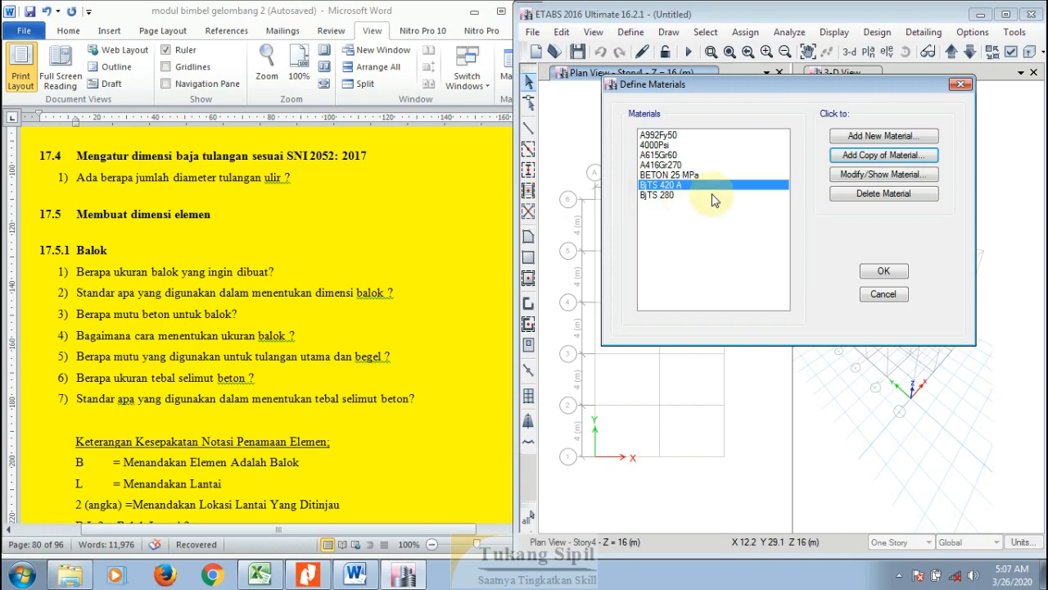
# Step: Confirm the material definitions, then start saving the model and create the folder "belajar etabs bareng tukang sipil" inside BIMBEL BENAR
pyautogui.click(878, 275)
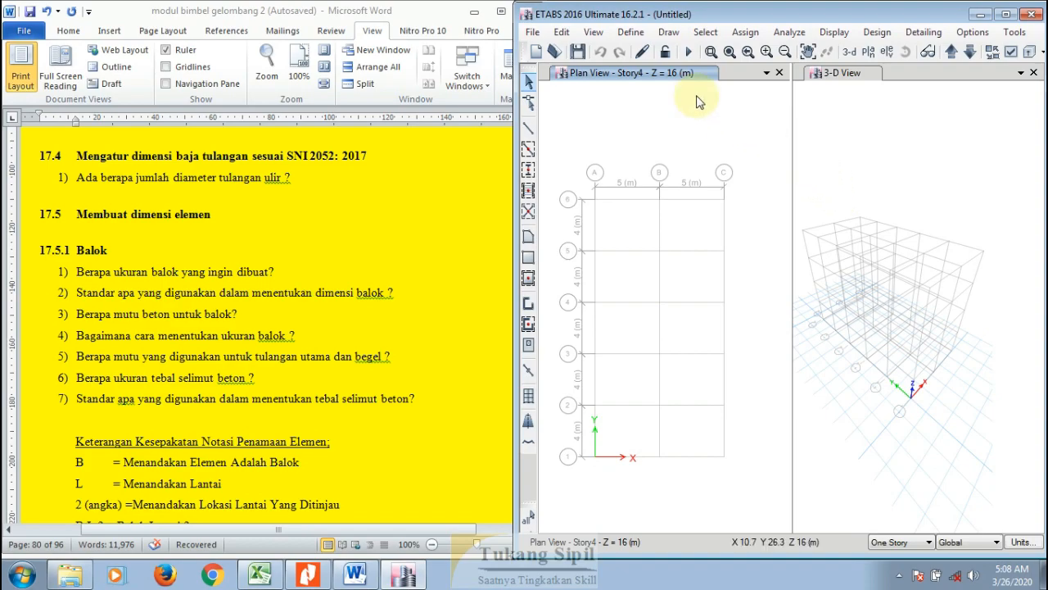
pyautogui.click(578, 53)
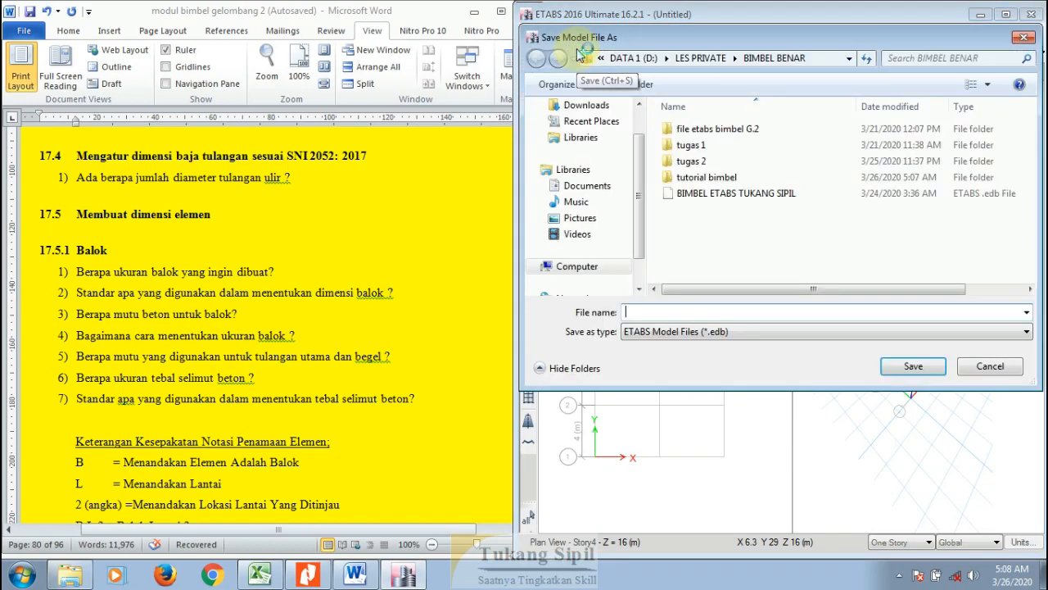
pyautogui.click(704, 245)
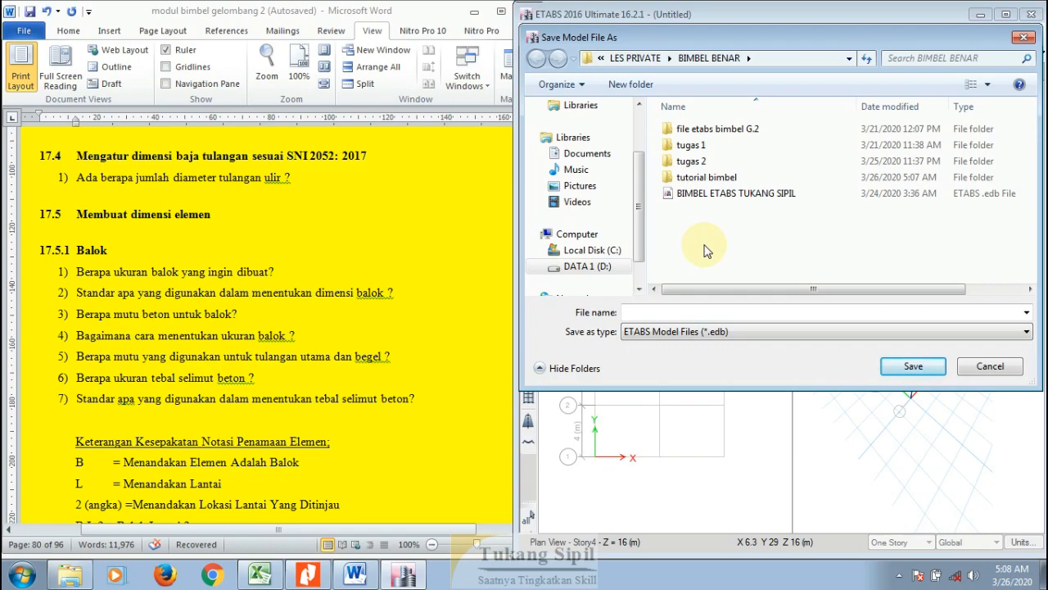
pyautogui.click(633, 84)
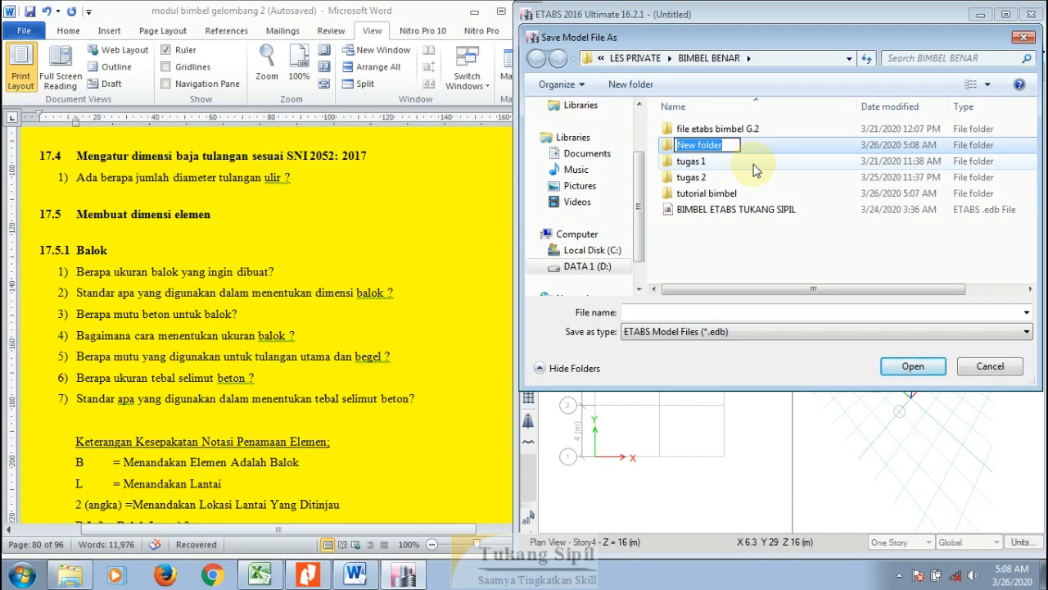
pyautogui.write('bel')
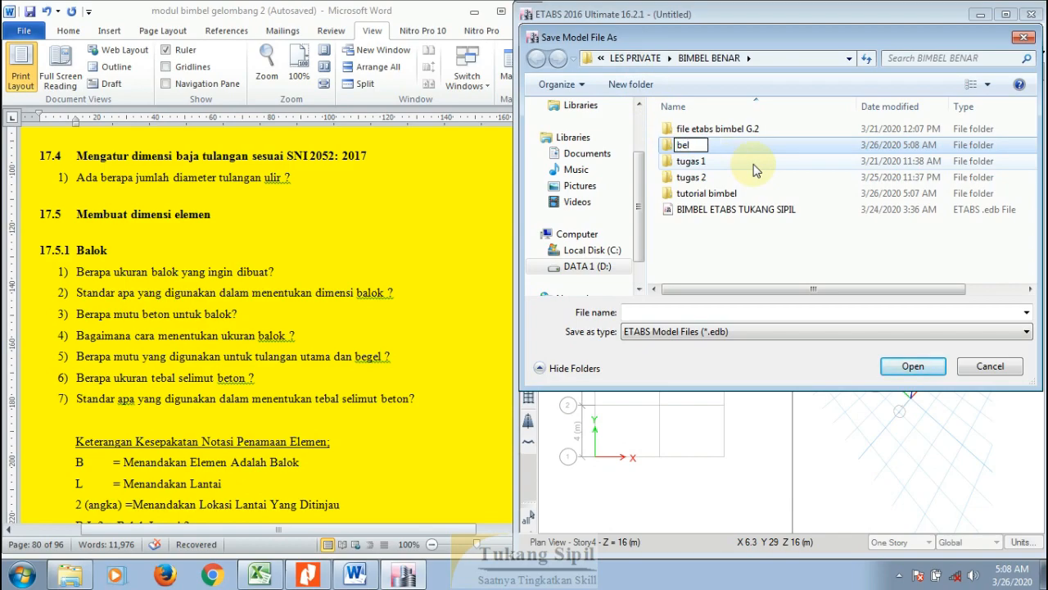
pyautogui.write('ajar etabs bare')
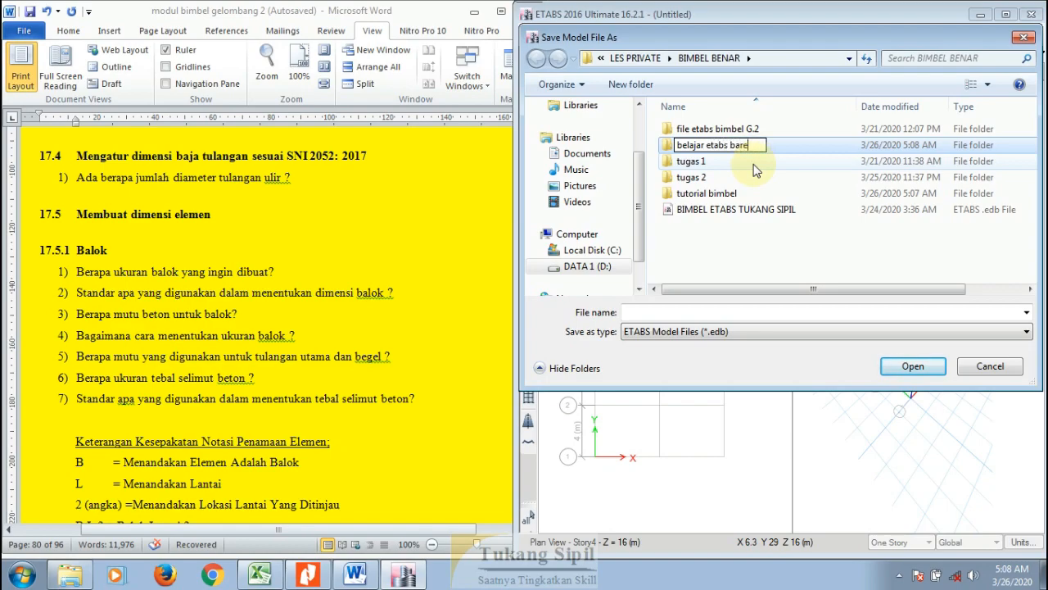
pyautogui.write('ng tukang sipil')
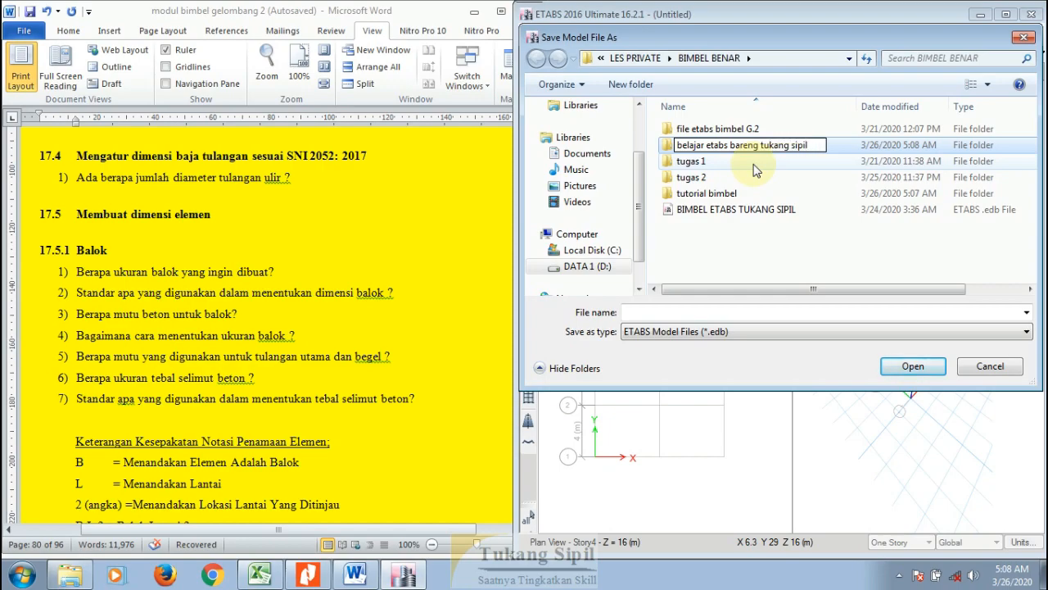
pyautogui.press('Return')
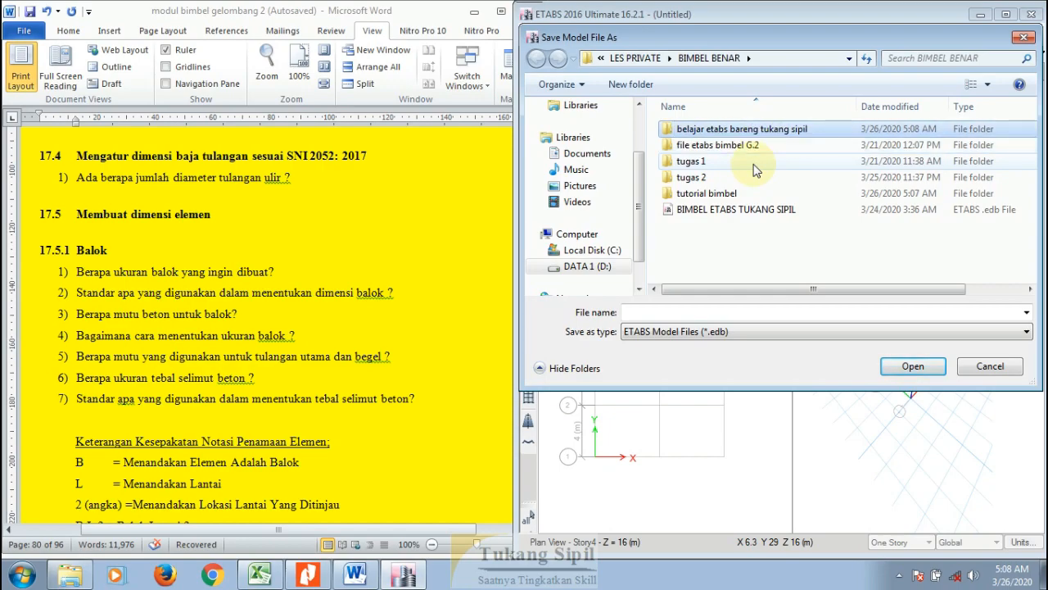
# Step: Save the model in the "belajar etabs bareng tukang sipil" folder as "analisis struktur gedung 4 lantai"
pyautogui.doubleClick(787, 136)
pyautogui.click(693, 312)
pyautogui.write('analisis s')
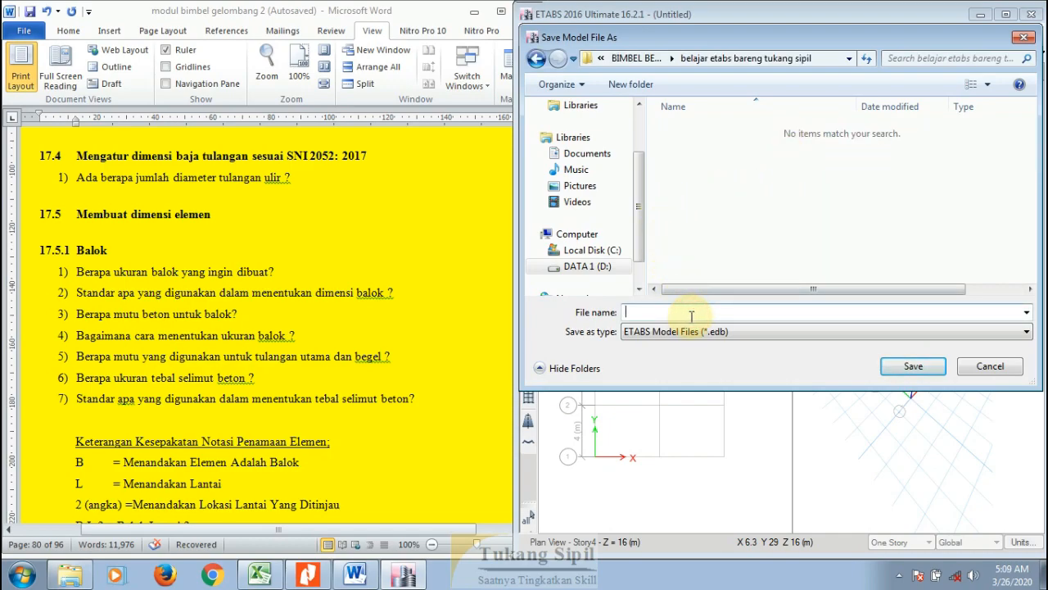
pyautogui.write('tr')
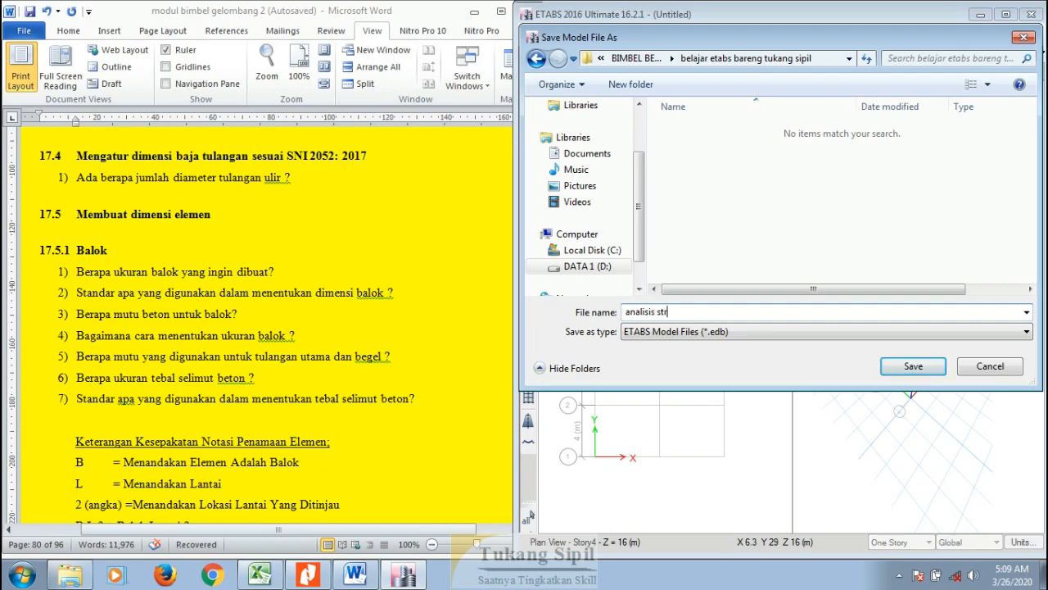
pyautogui.write('uktur gedung 4 lantai')
pyautogui.click(927, 370)
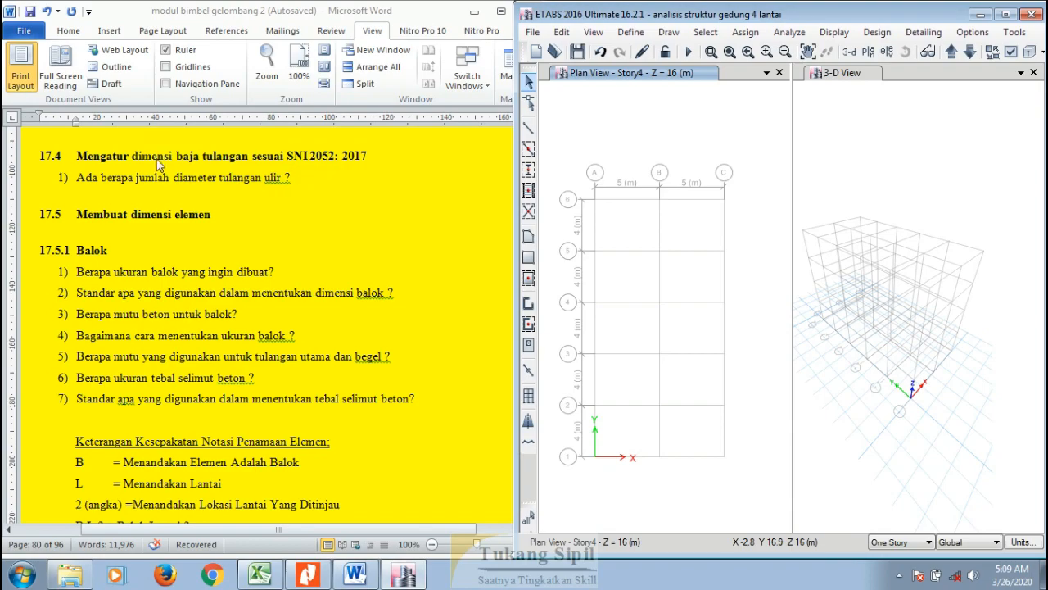
# Step: Switch to Word and copy the standard reference "SNI 2052: 2017" from the heading of section 17.4
pyautogui.click(90, 156)
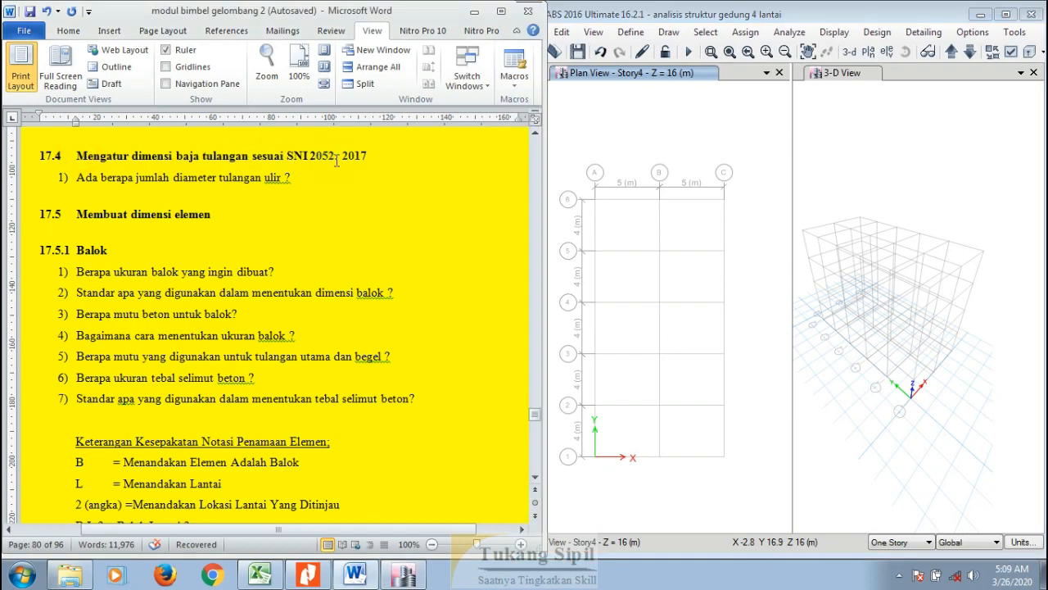
pyautogui.moveTo(371, 153); pyautogui.dragTo(292, 159)
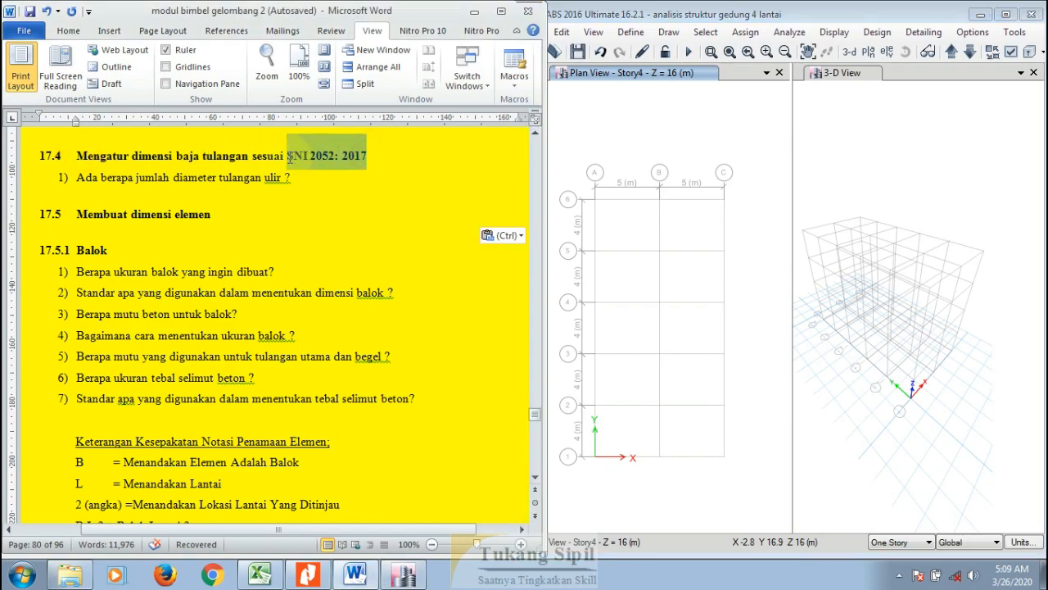
pyautogui.hotkey('ctrl', 'c')
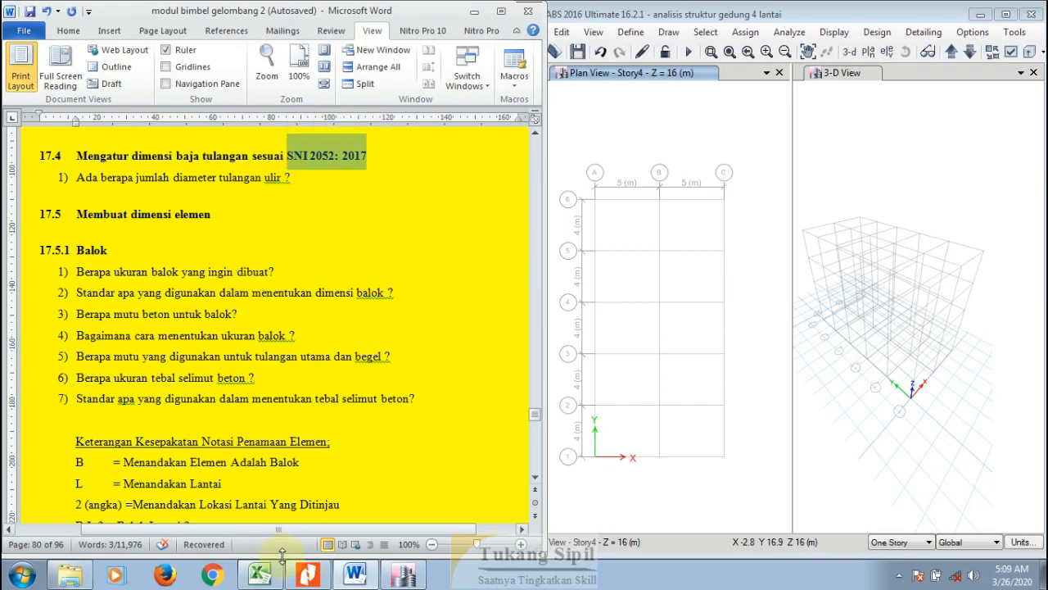
# Step: Switch to Nitro Pro, restore its window beside the ETABS window, and show the SNI 2052-2017 document
pyautogui.click(304, 577)
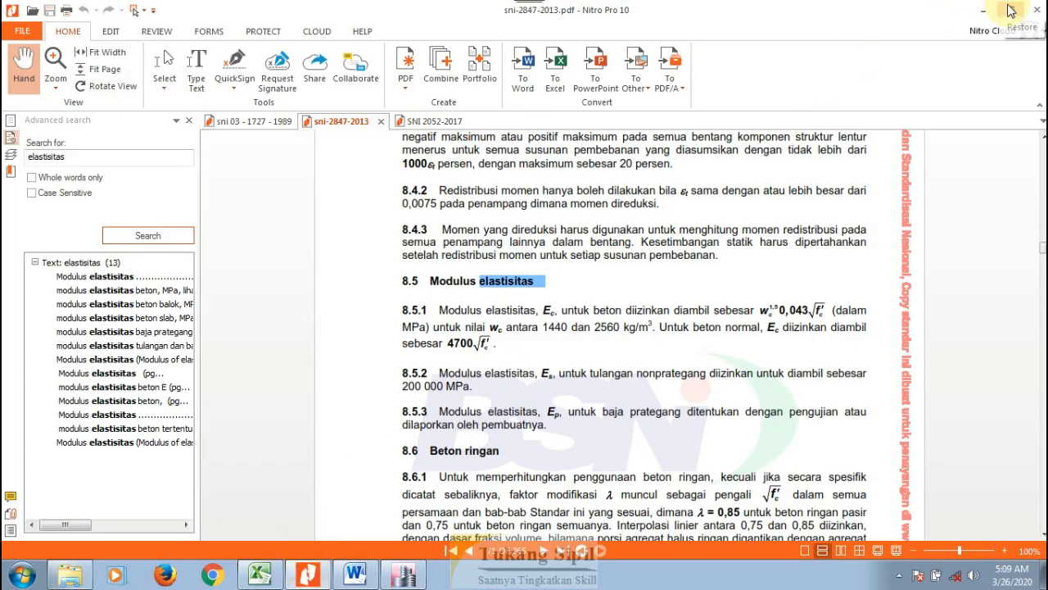
pyautogui.click(1012, 10)
pyautogui.moveTo(348, 7); pyautogui.dragTo(274, 96)
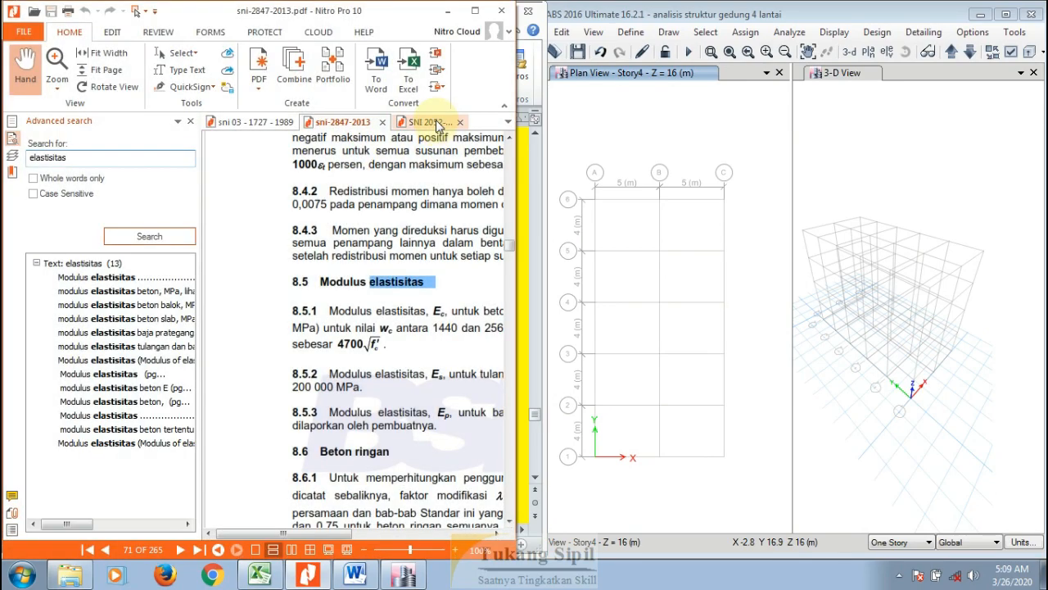
pyautogui.click(436, 121)
pyautogui.click(190, 121)
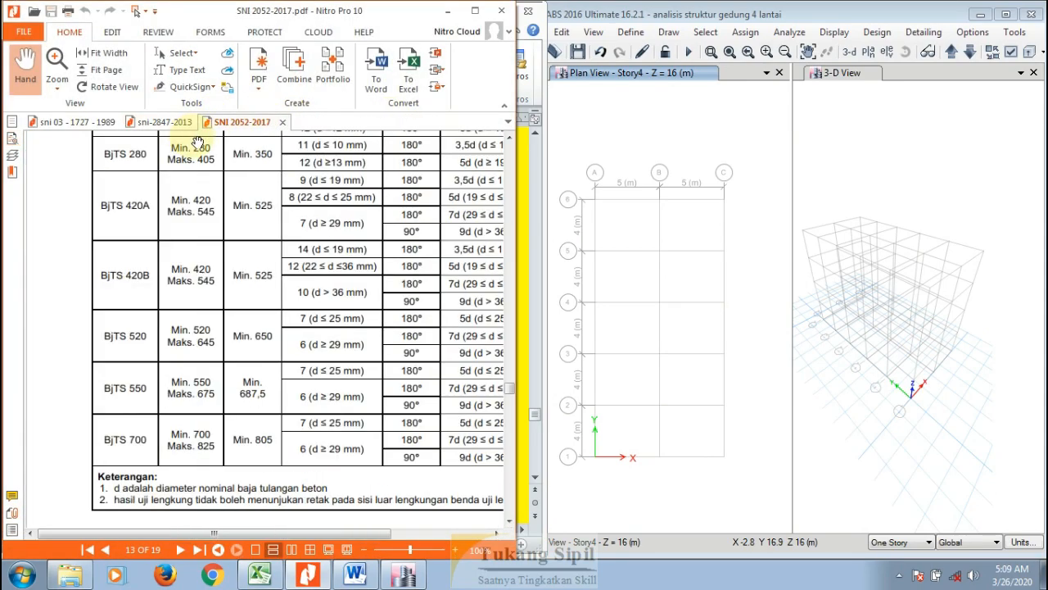
# Step: Find Table 3 with the deformed reinforcing bar sizes in the SNI 2052-2017 document and enlarge it for reading
pyautogui.click(236, 261)
pyautogui.moveTo(354, 237); pyautogui.dragTo(281, 323)
pyautogui.keyDown('ctrl'); pyautogui.scroll(-1, 282, 323); pyautogui.keyUp('ctrl')
pyautogui.keyDown('ctrl'); pyautogui.scroll(-1, 244, 194); pyautogui.keyUp('ctrl')
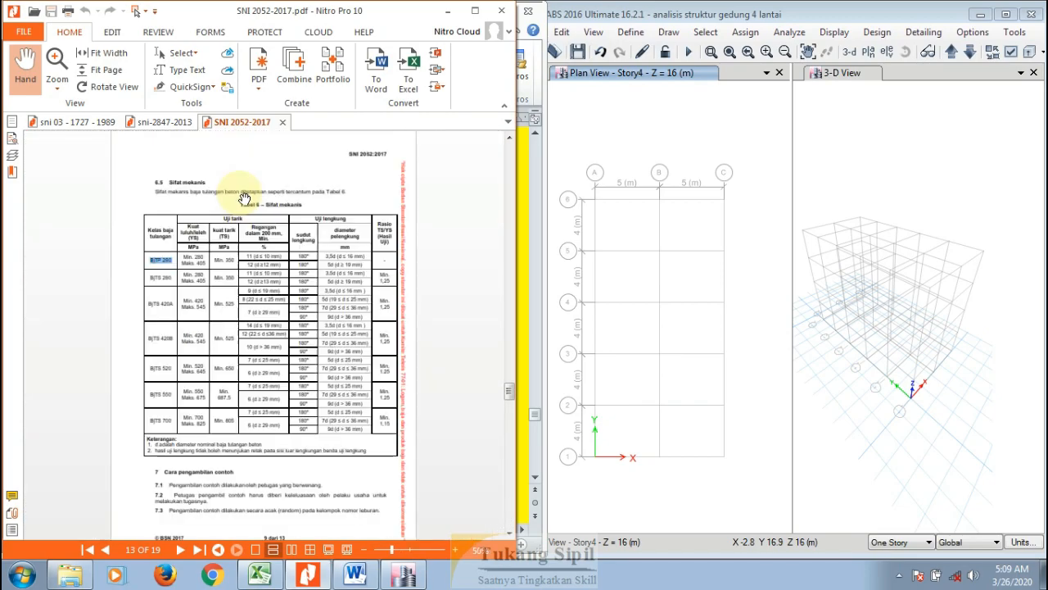
pyautogui.scroll(10, 244, 195)
pyautogui.scroll(10, 244, 197)
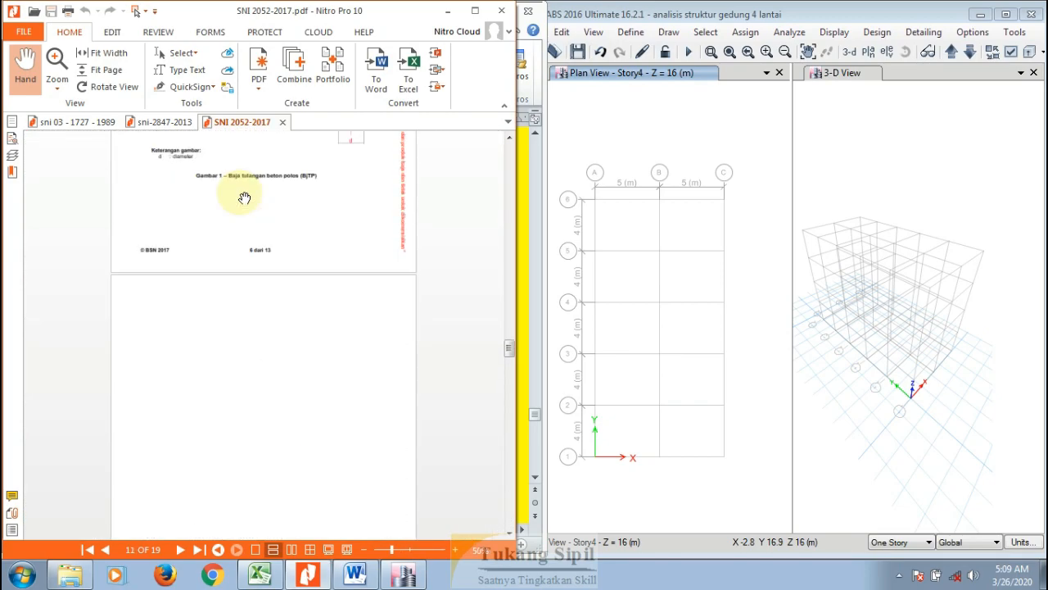
pyautogui.scroll(5, 244, 197)
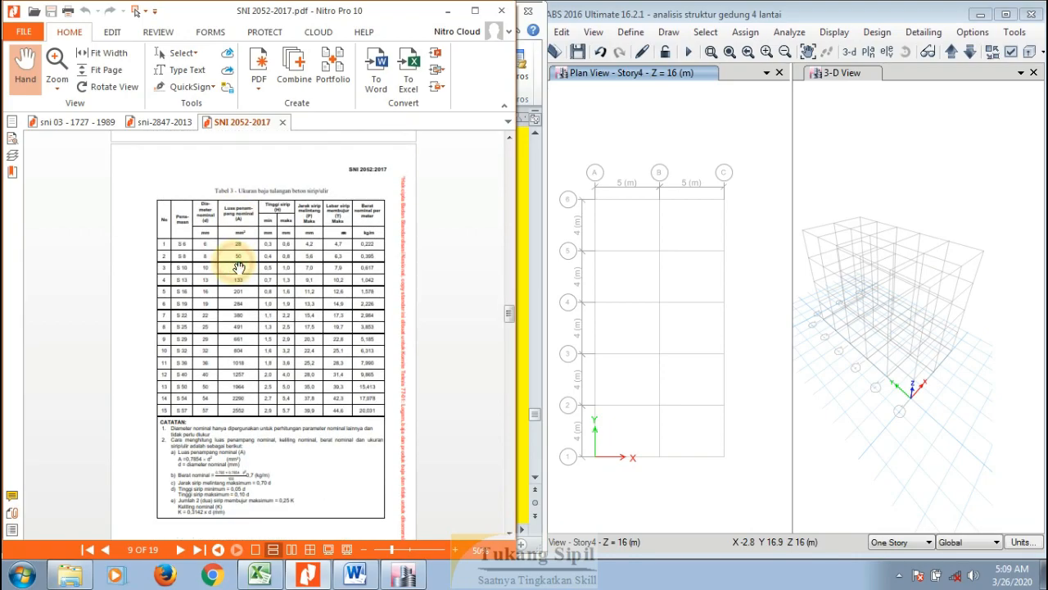
pyautogui.keyDown('ctrl'); pyautogui.scroll(2, 238, 269); pyautogui.keyUp('ctrl')
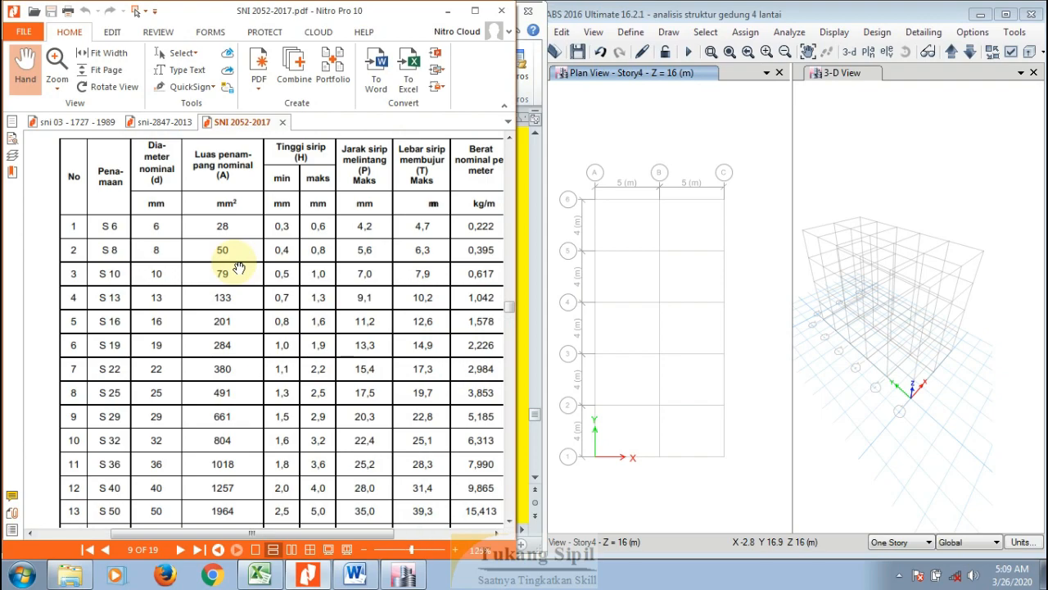
pyautogui.keyDown('ctrl'); pyautogui.scroll(1, 238, 270); pyautogui.keyUp('ctrl')
pyautogui.scroll(1, 155, 243)
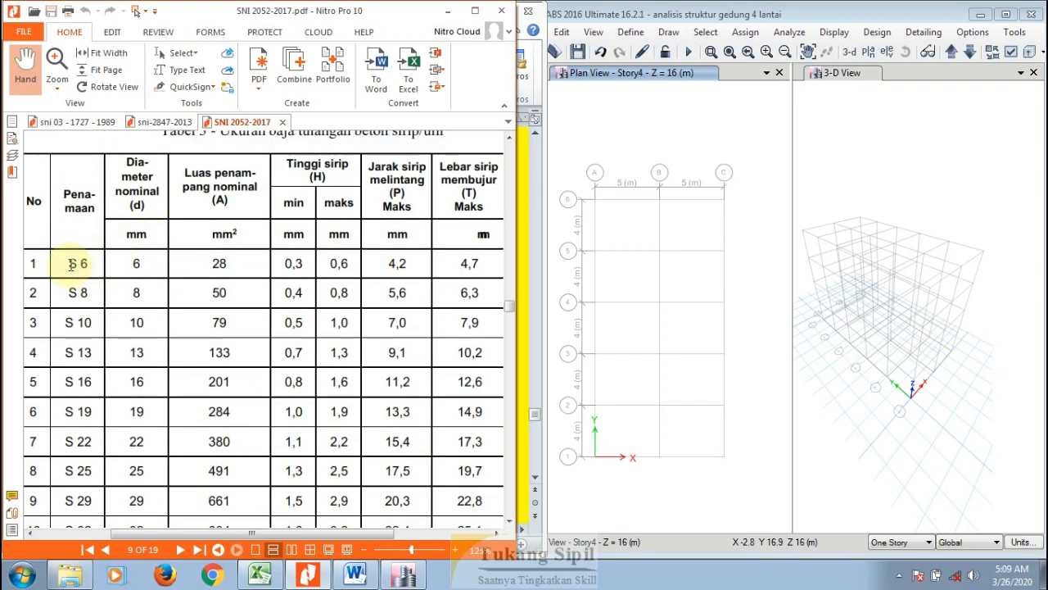
# Step: Switch back to Word and highlight the section 17.4 question about the number of deformed bar diameters
pyautogui.click(618, 136)
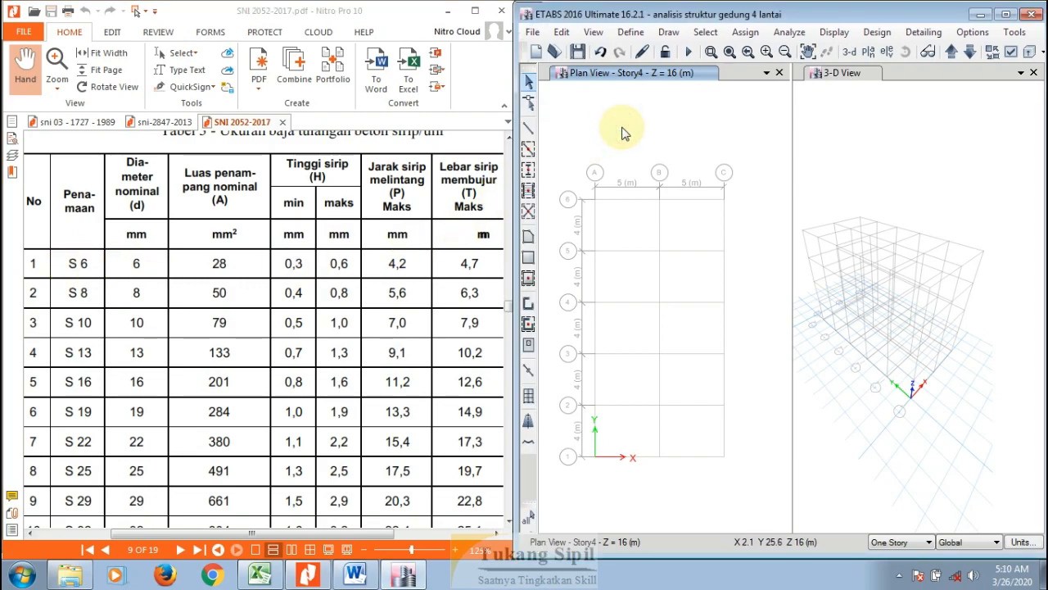
pyautogui.click(353, 575)
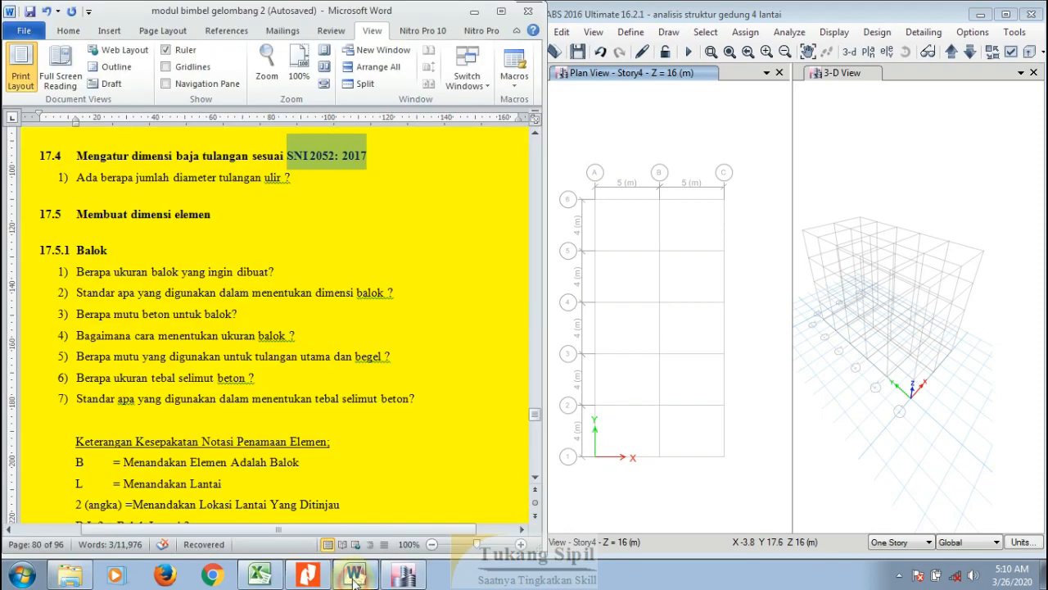
pyautogui.click(75, 178)
pyautogui.moveTo(75, 178); pyautogui.dragTo(289, 177)
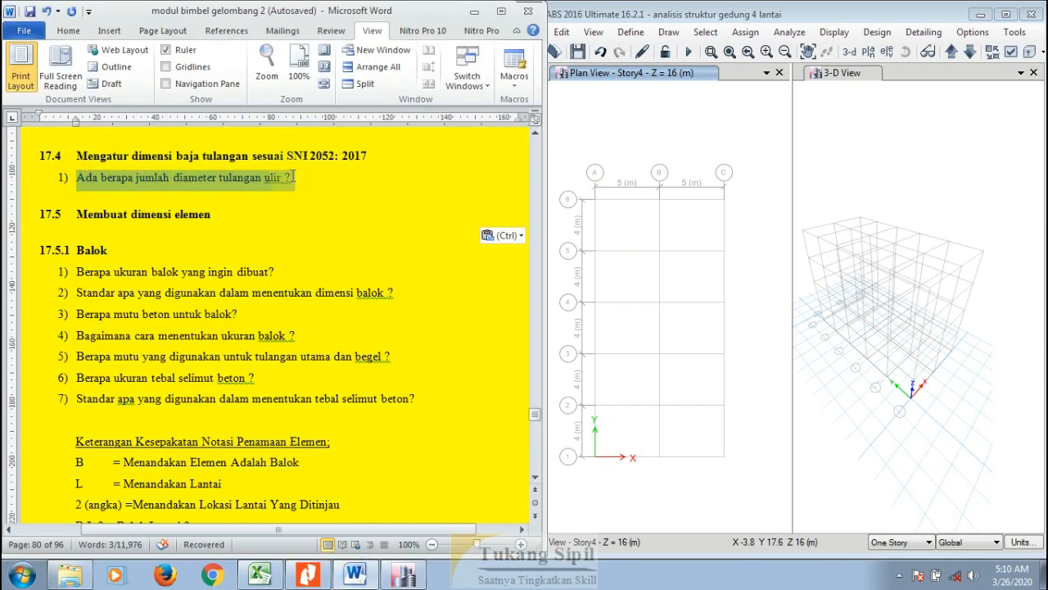
# Step: Return to Nitro Pro and check how many deformed bar diameters are listed in Table 3
pyautogui.click(308, 576)
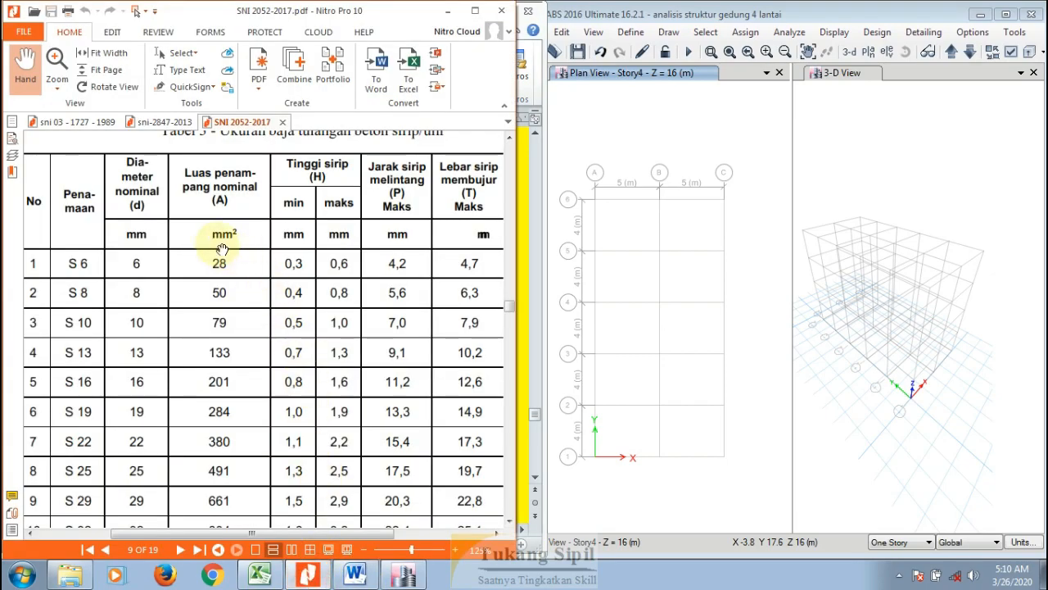
pyautogui.scroll(-5, 133, 355)
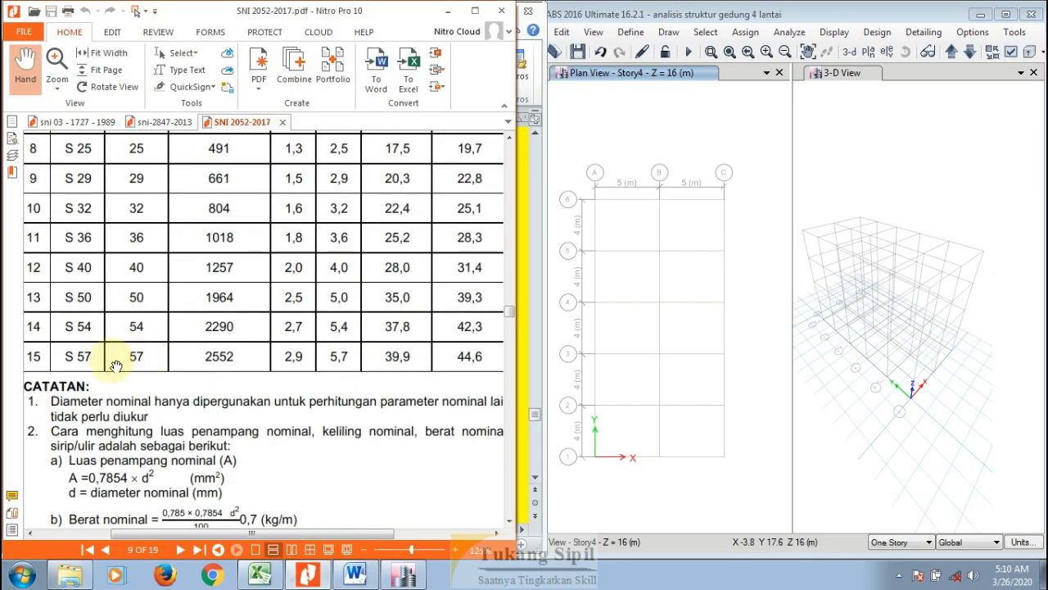
pyautogui.scroll(3, 49, 369)
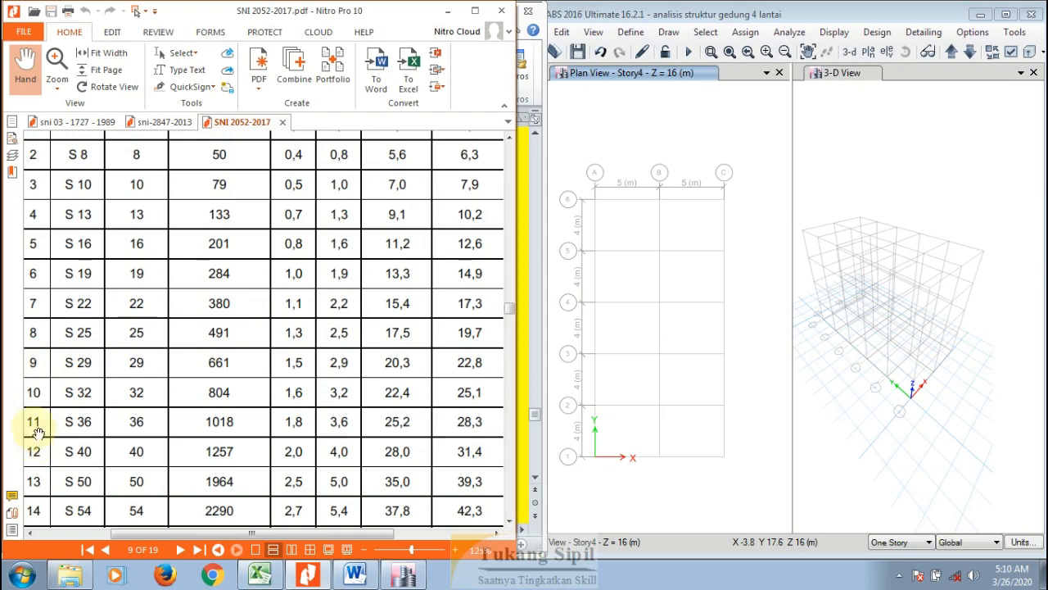
pyautogui.scroll(2, 38, 222)
pyautogui.scroll(-3, 38, 246)
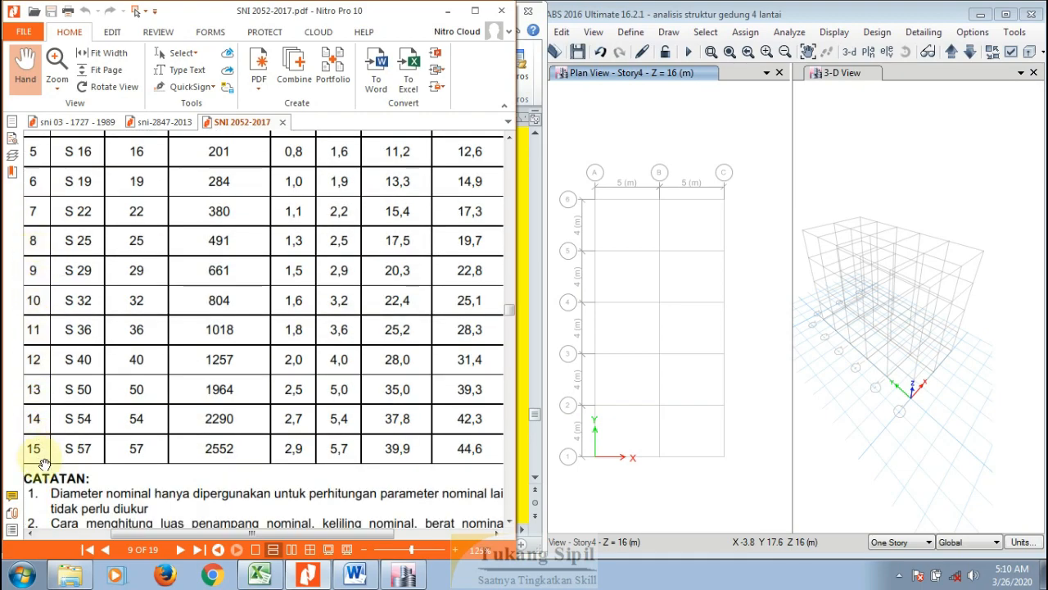
pyautogui.scroll(2, 44, 464)
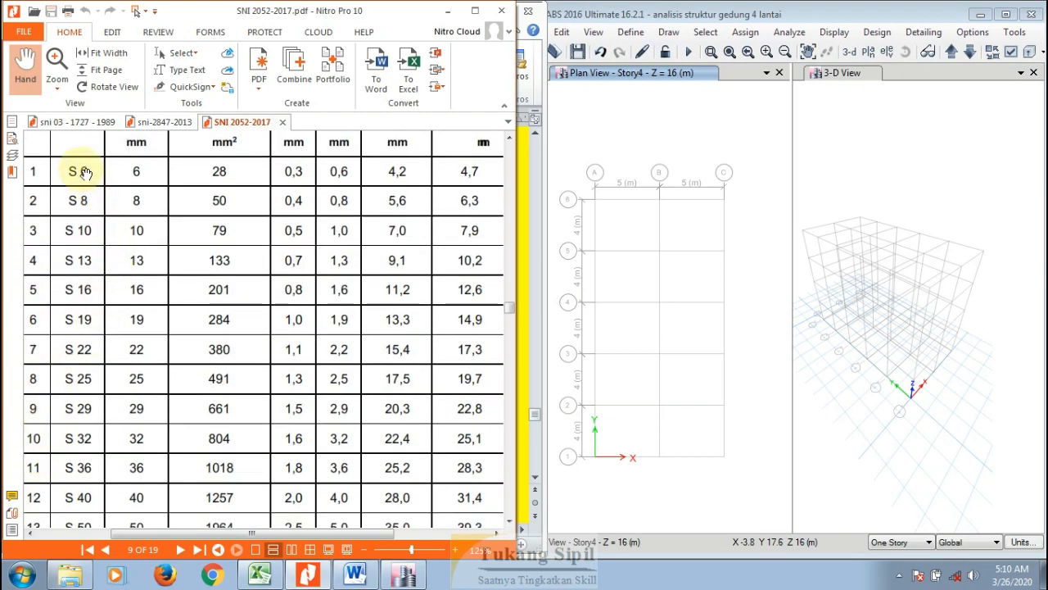
# Step: Review the bar designations, nominal diameters and nominal cross-sectional areas in Table 3, from S 6 through S 57
pyautogui.doubleClick(83, 172)
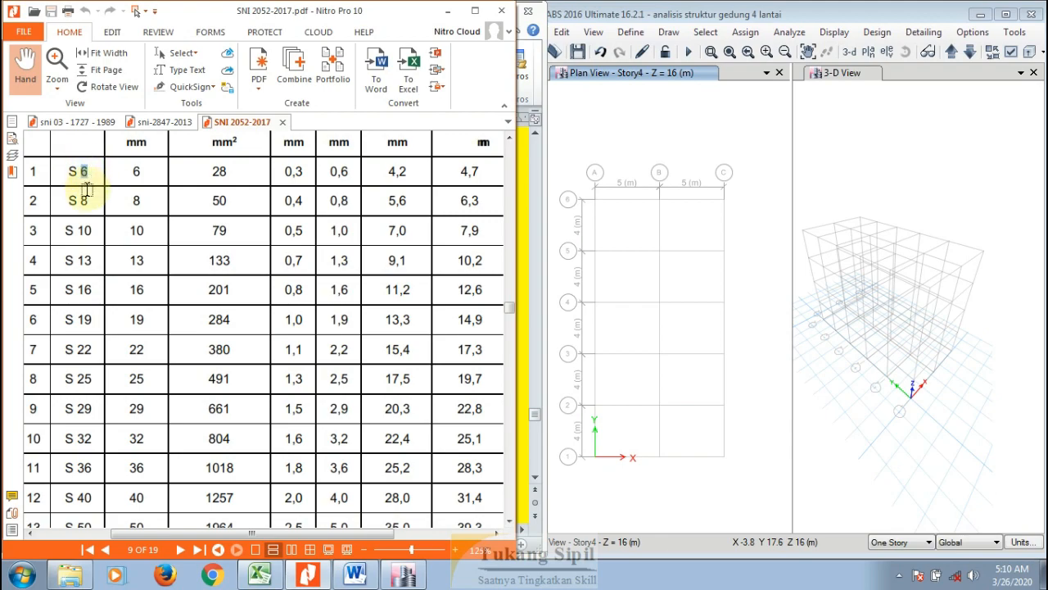
pyautogui.click(99, 277)
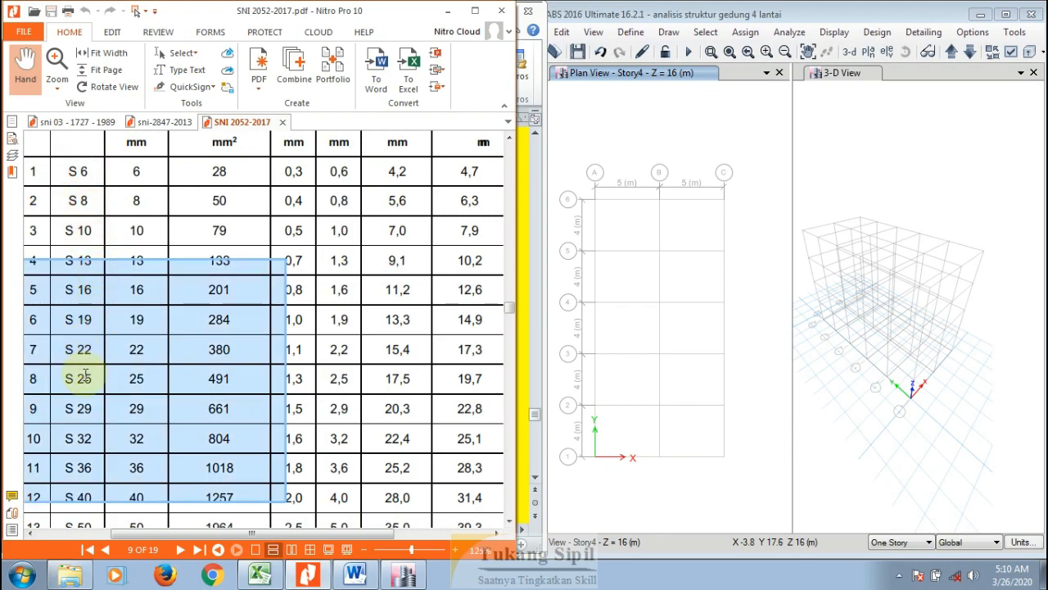
pyautogui.scroll(-1, 87, 438)
pyautogui.scroll(-1, 87, 442)
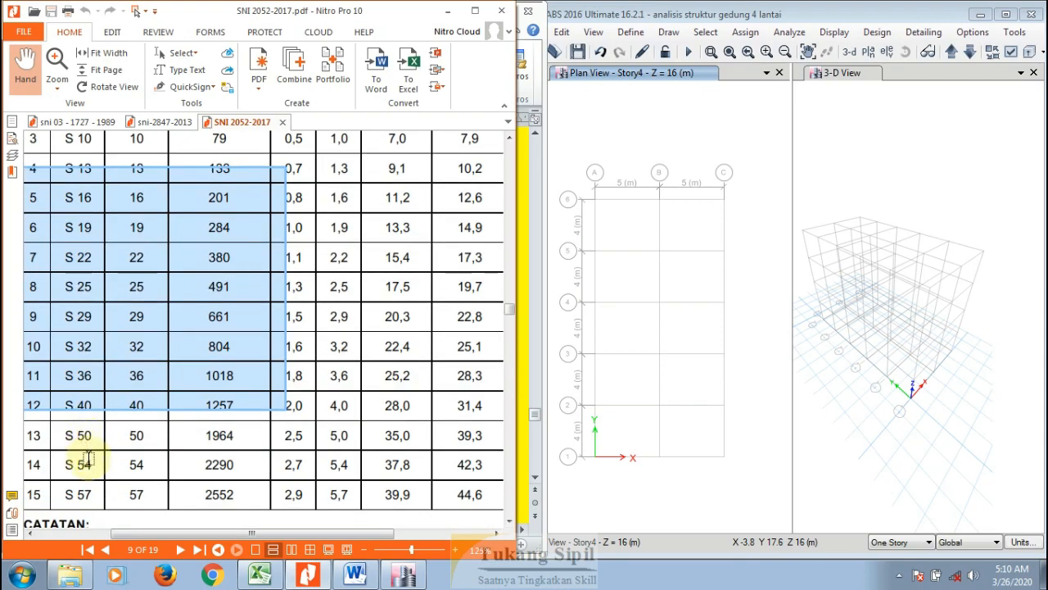
pyautogui.click(129, 491)
pyautogui.scroll(2, 131, 493)
pyautogui.scroll(1, 134, 495)
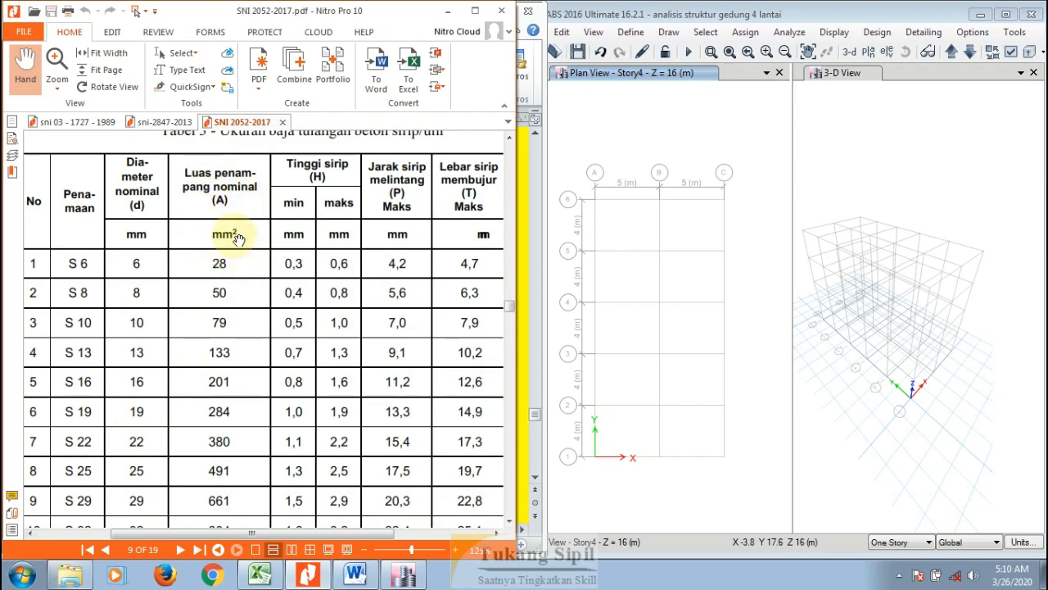
pyautogui.scroll(-5, 230, 271)
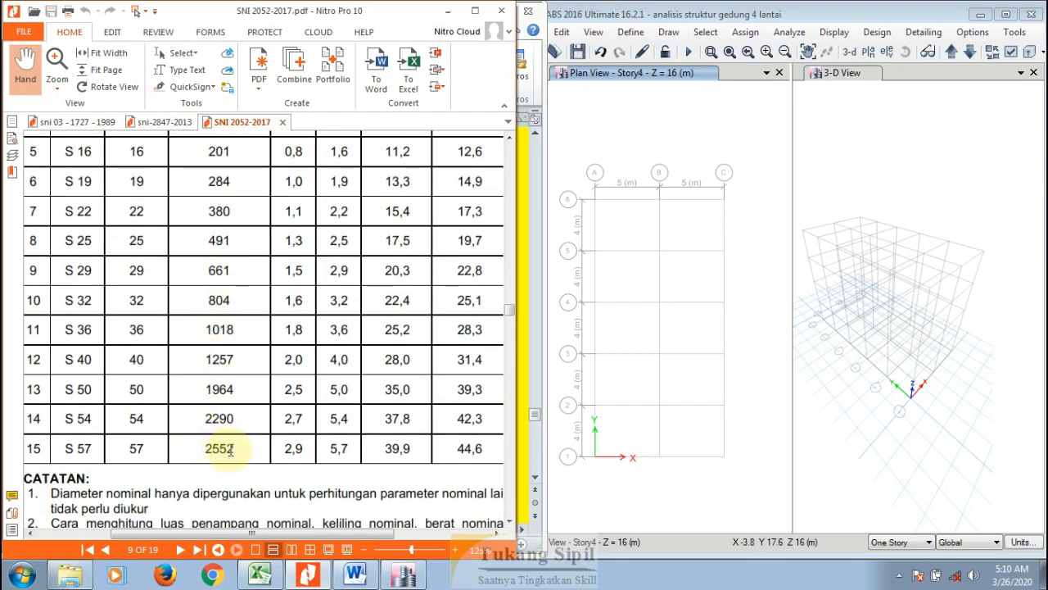
# Step: Switch to ETABS and open the Reinforcing Bar Sizes definition, placing its window beside Table 3 of SNI 2052-2017
pyautogui.scroll(1, 242, 404)
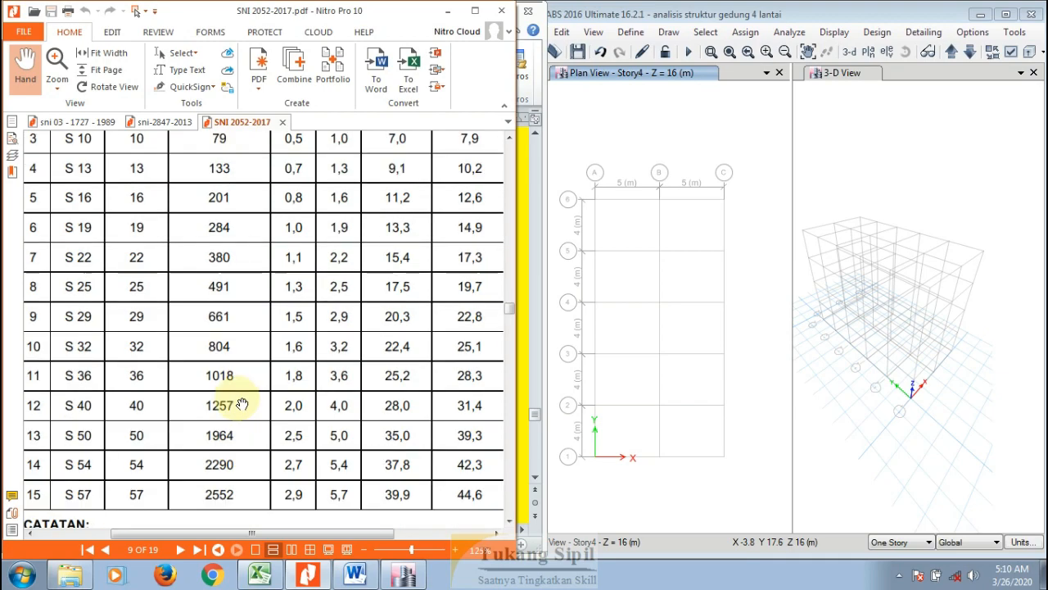
pyautogui.scroll(5, 242, 405)
pyautogui.scroll(-2, 243, 404)
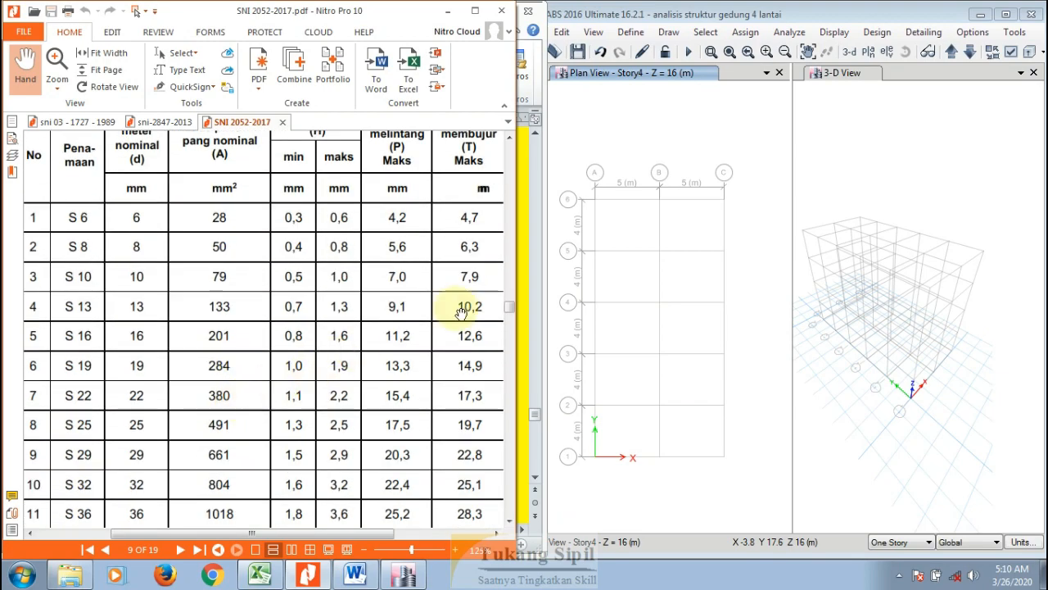
pyautogui.click(673, 122)
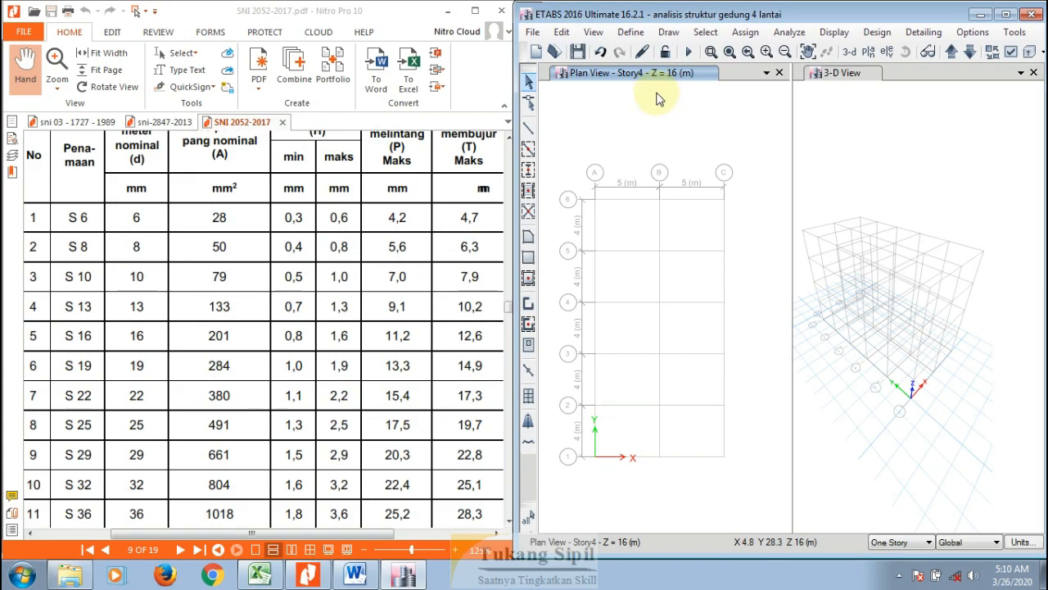
pyautogui.click(630, 33)
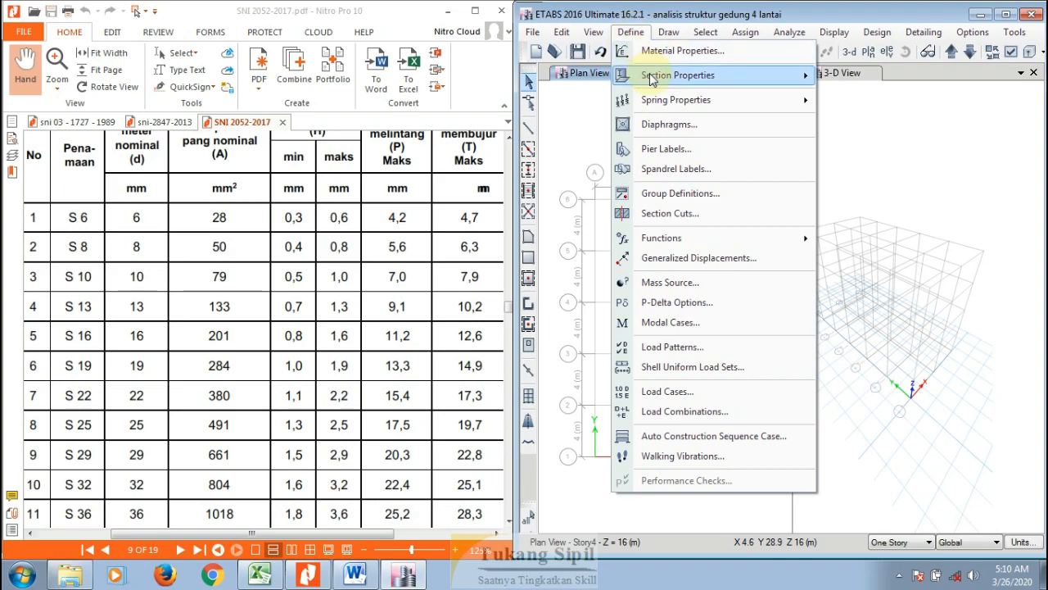
pyautogui.moveTo(652, 78)
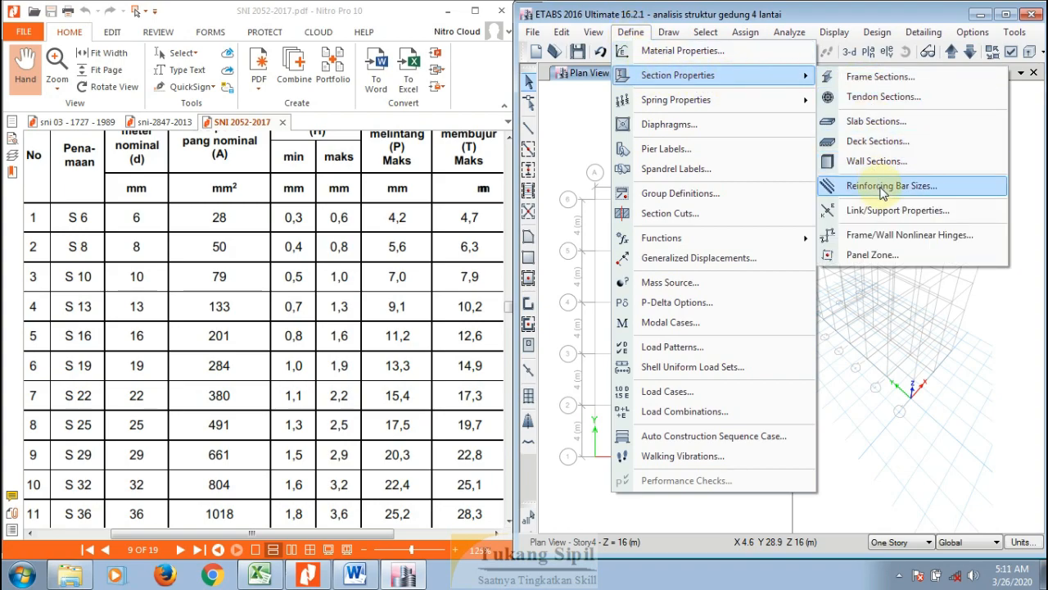
pyautogui.click(632, 34)
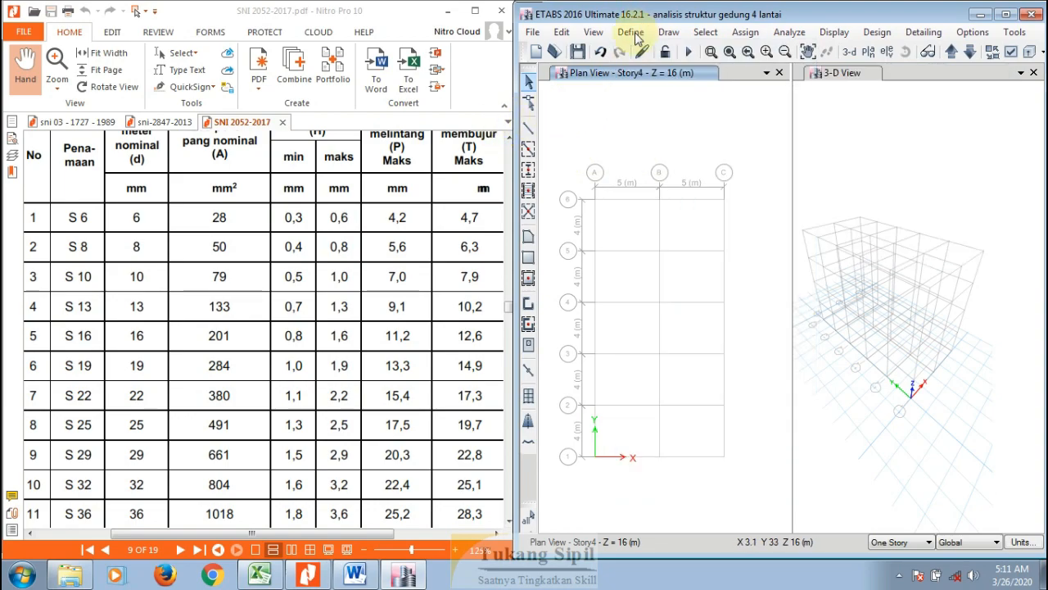
pyautogui.click(636, 36)
pyautogui.moveTo(656, 85)
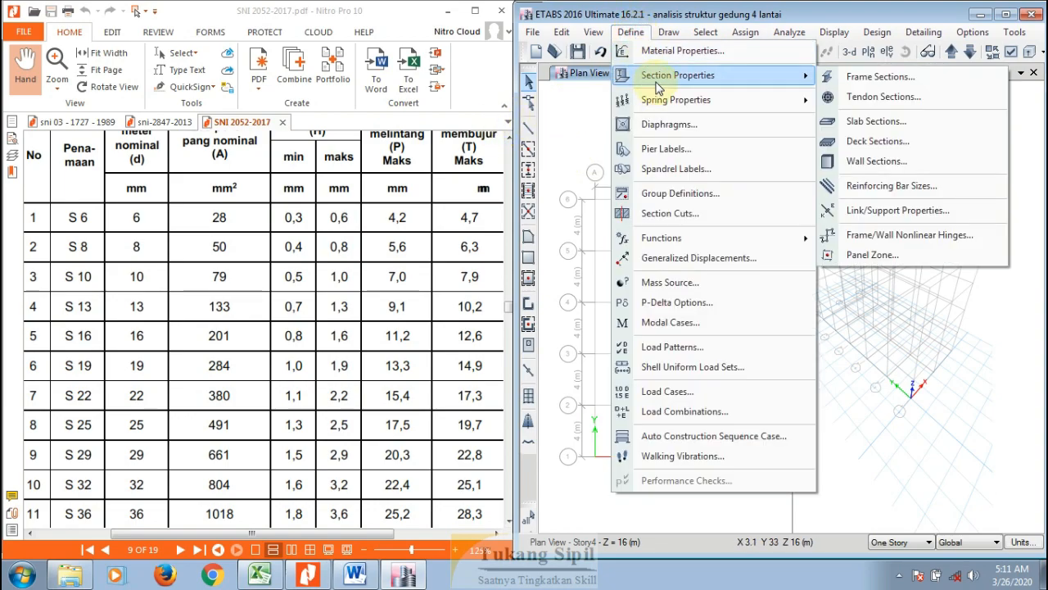
pyautogui.click(872, 188)
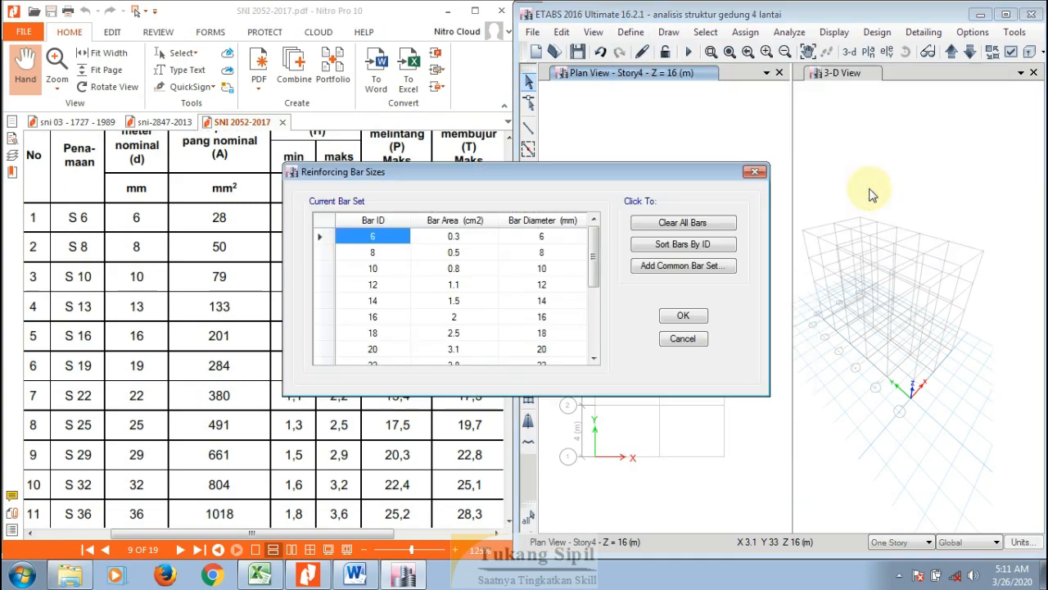
pyautogui.moveTo(655, 176); pyautogui.dragTo(914, 86)
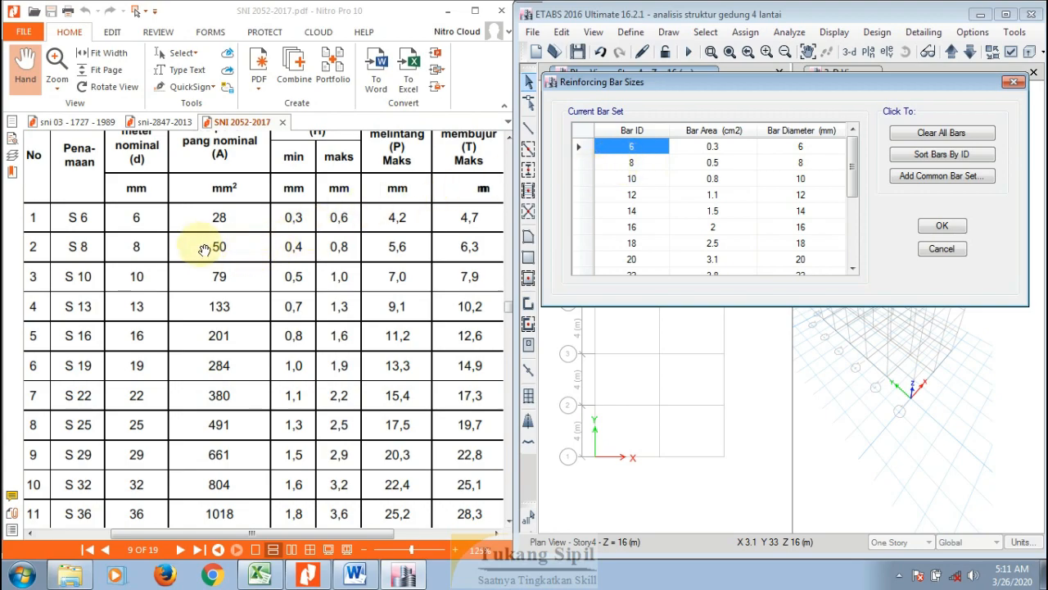
# Step: Compare the ETABS bar areas in cm2 with the Table 3 cross-sectional areas in mm2 for the diameters from 6 to 22 mm
pyautogui.click(140, 227)
pyautogui.scroll(1, 140, 226)
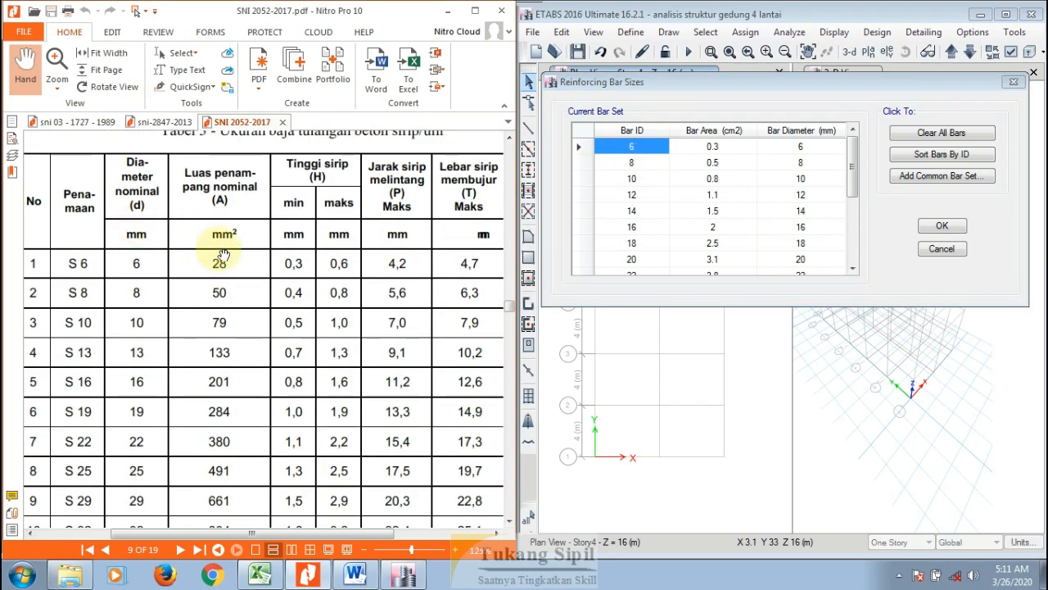
pyautogui.click(726, 149)
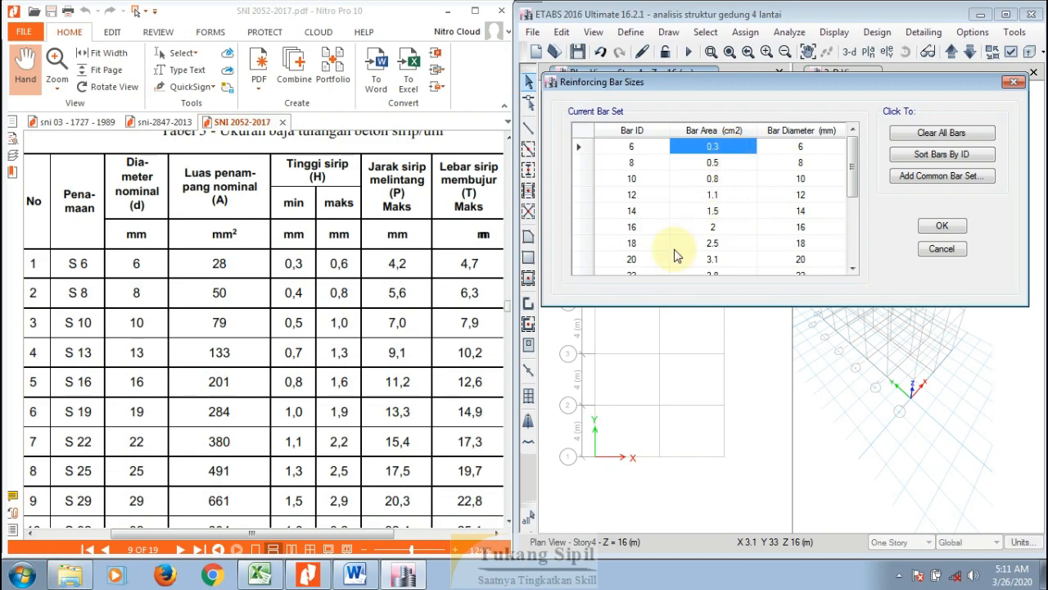
pyautogui.click(144, 427)
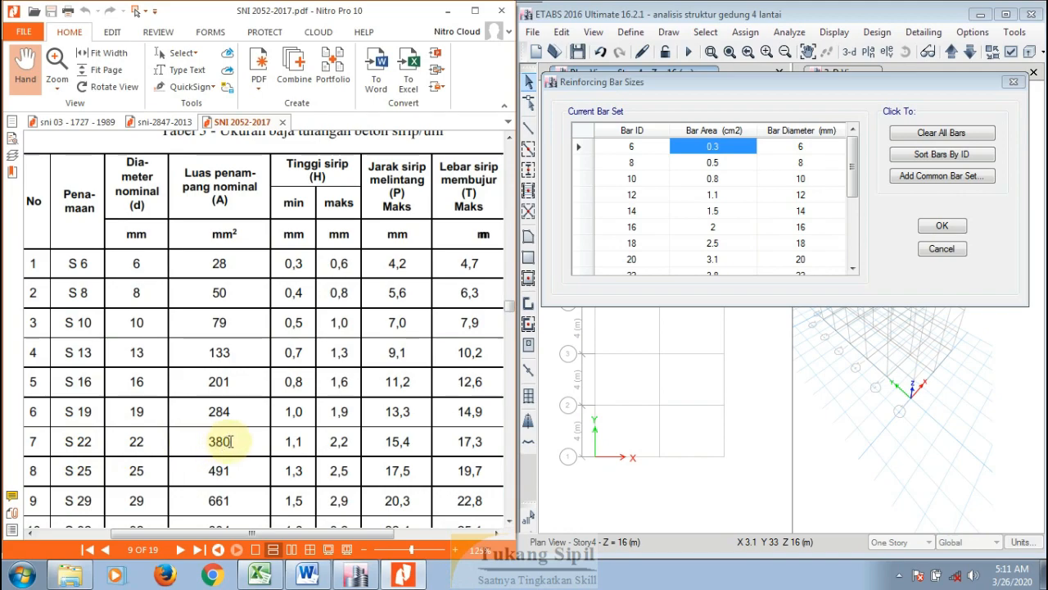
pyautogui.click(673, 244)
pyautogui.scroll(-1, 675, 256)
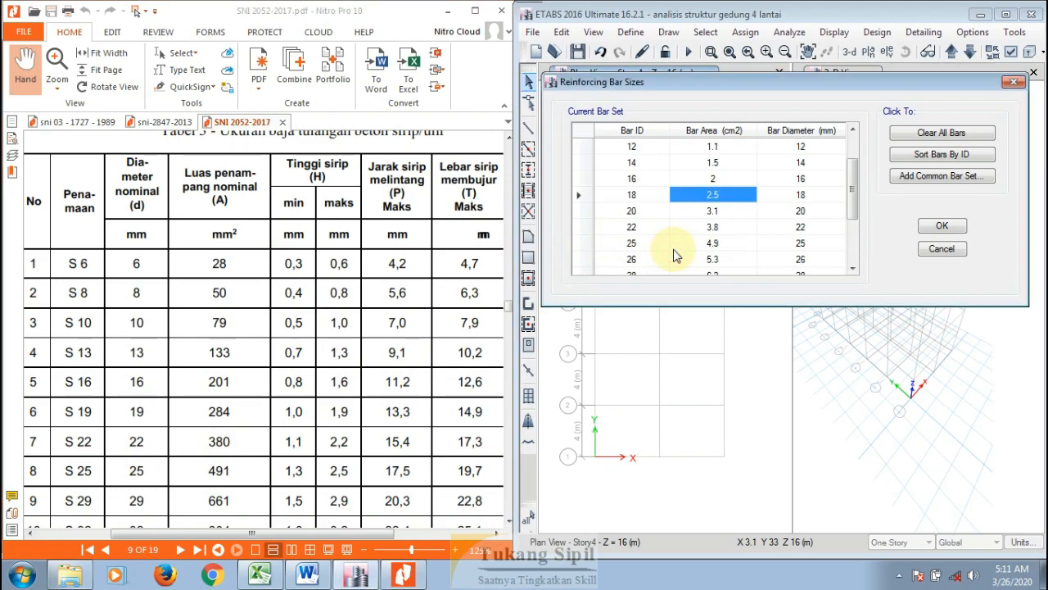
pyautogui.click(690, 228)
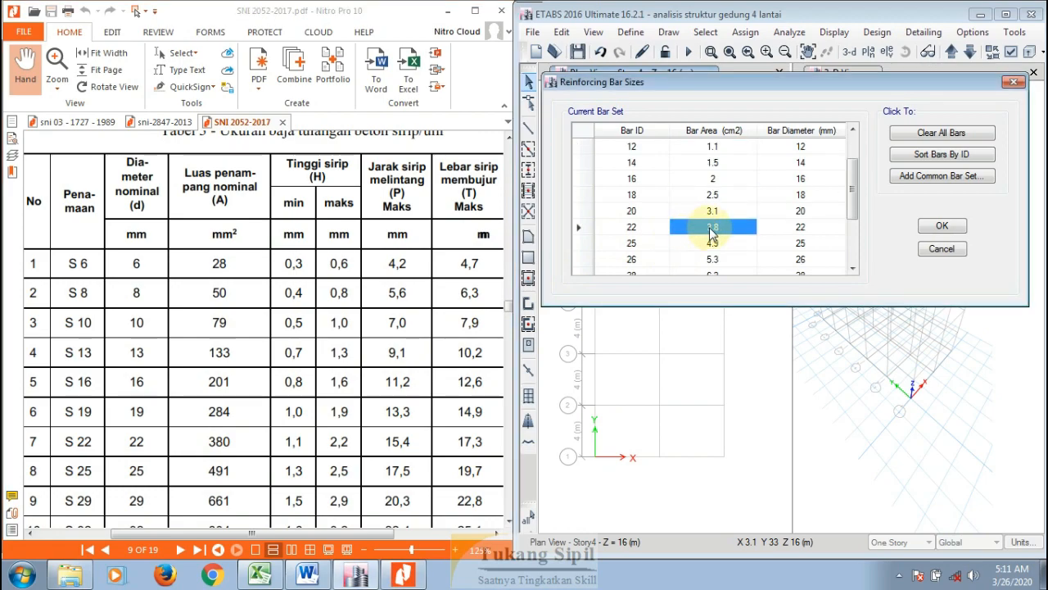
# Step: Compare the bar set's larger diameters with the end of Table 3 and accept the reinforcing bar sizes
pyautogui.scroll(-2, 711, 234)
pyautogui.click(709, 244)
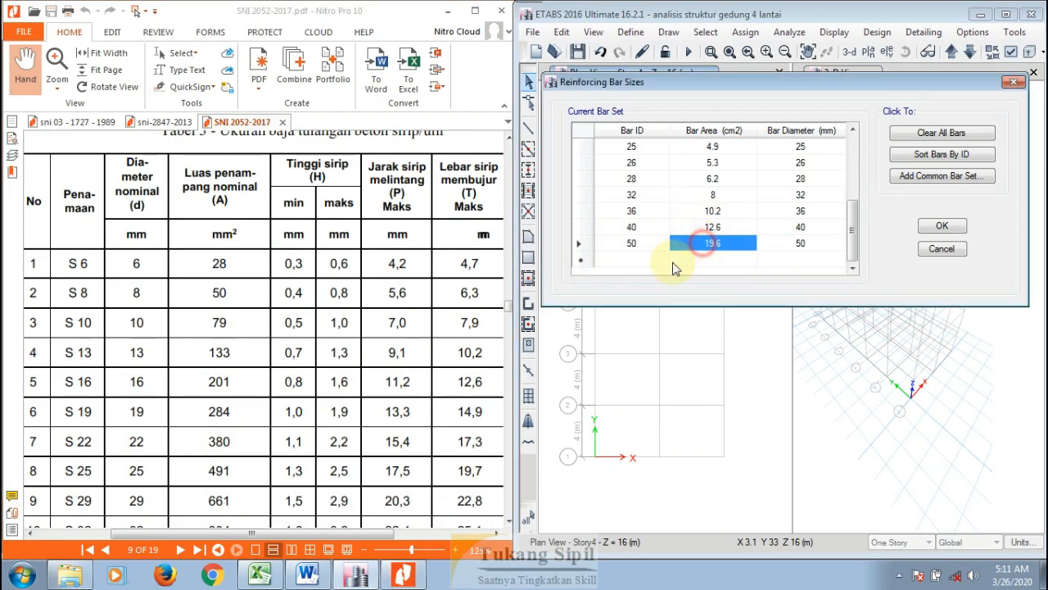
pyautogui.click(316, 405)
pyautogui.scroll(-3, 314, 409)
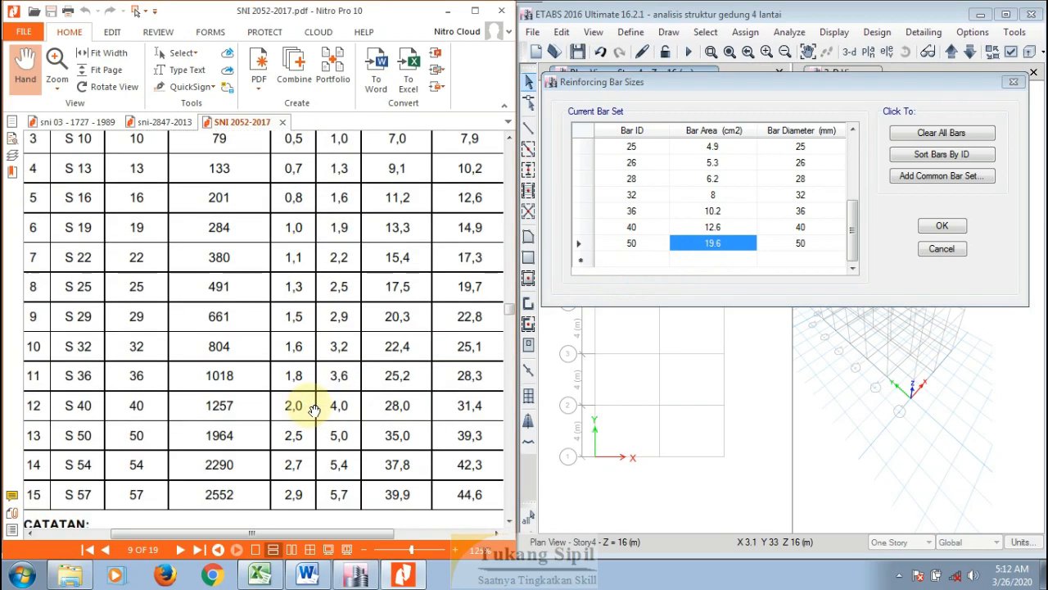
pyautogui.click(723, 242)
pyautogui.click(724, 243)
pyautogui.scroll(4, 724, 243)
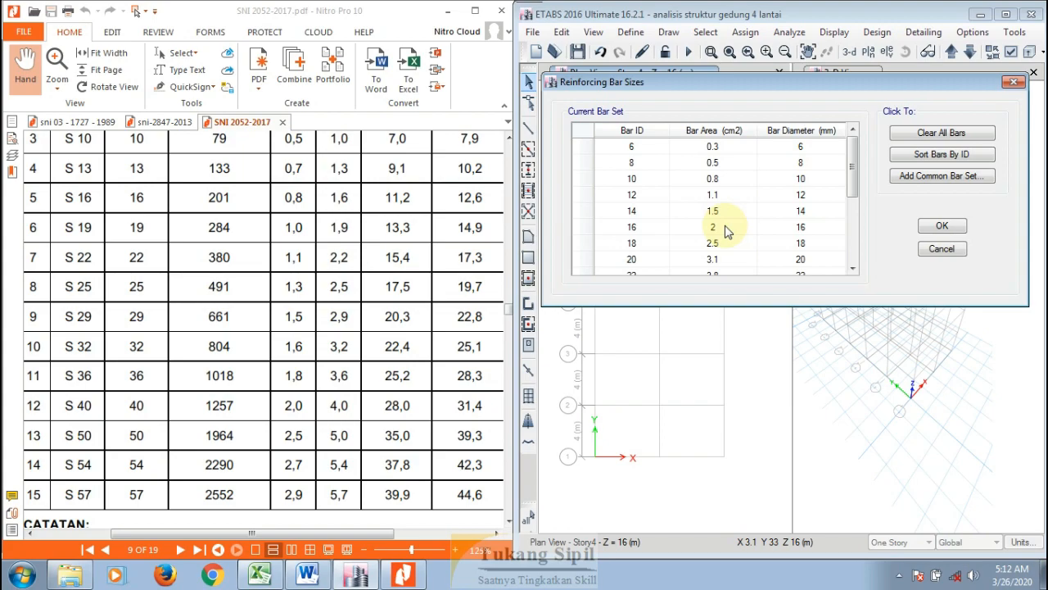
pyautogui.click(928, 229)
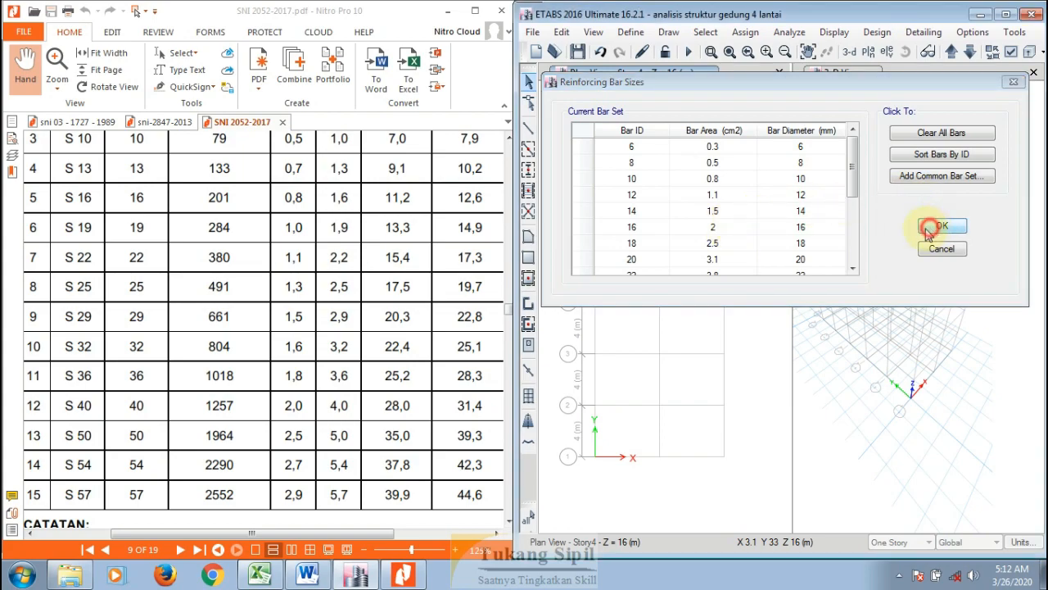
# Step: Switch to Word, read section 17.5 on element dimensions and highlight the first question of 17.5.1 about the beam size
pyautogui.click(307, 575)
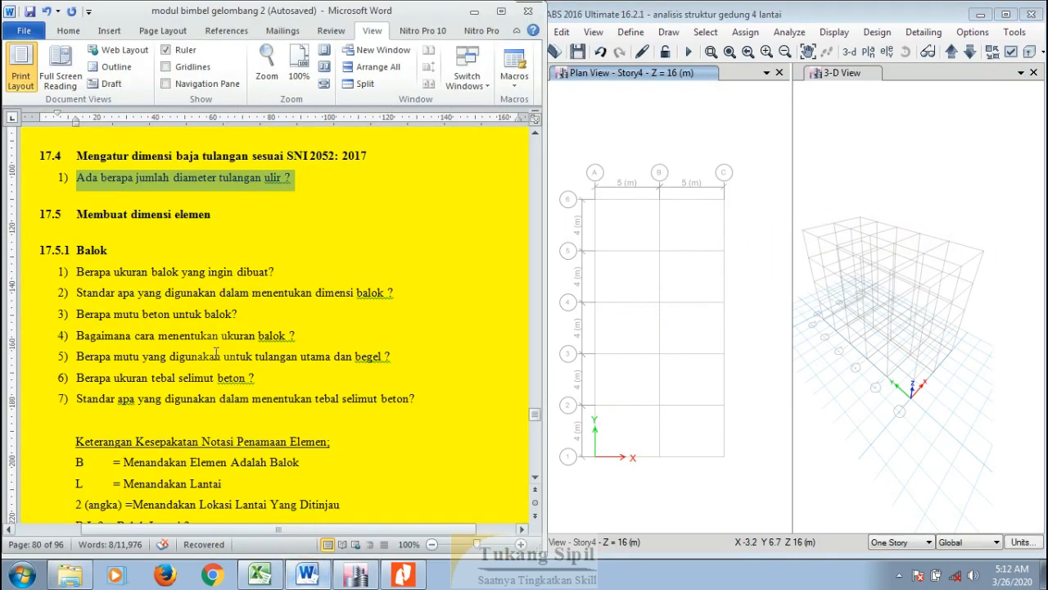
pyautogui.click(98, 242)
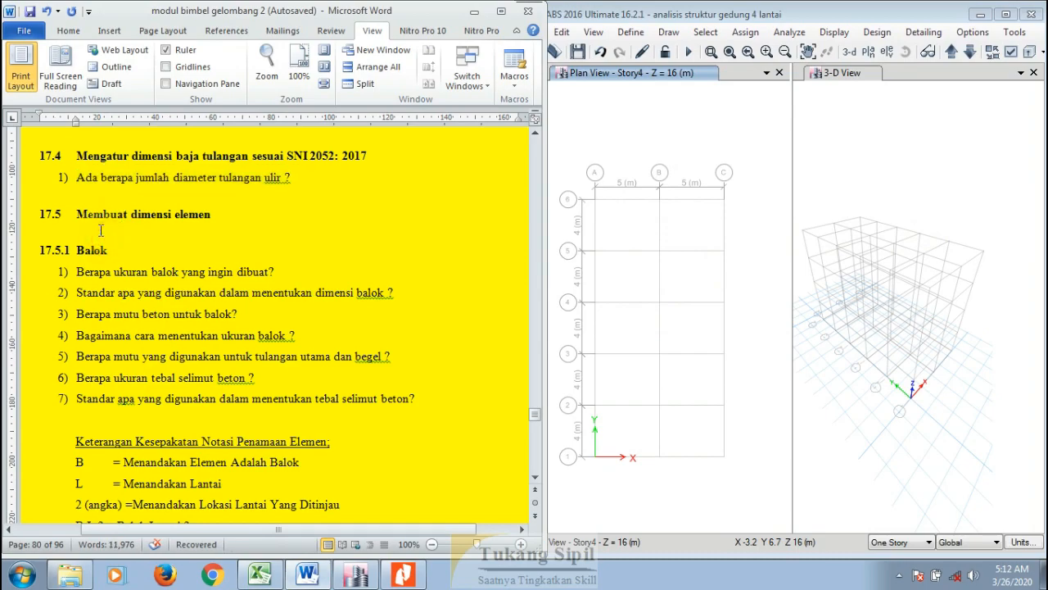
pyautogui.click(202, 239)
pyautogui.click(38, 216)
pyautogui.click(219, 296)
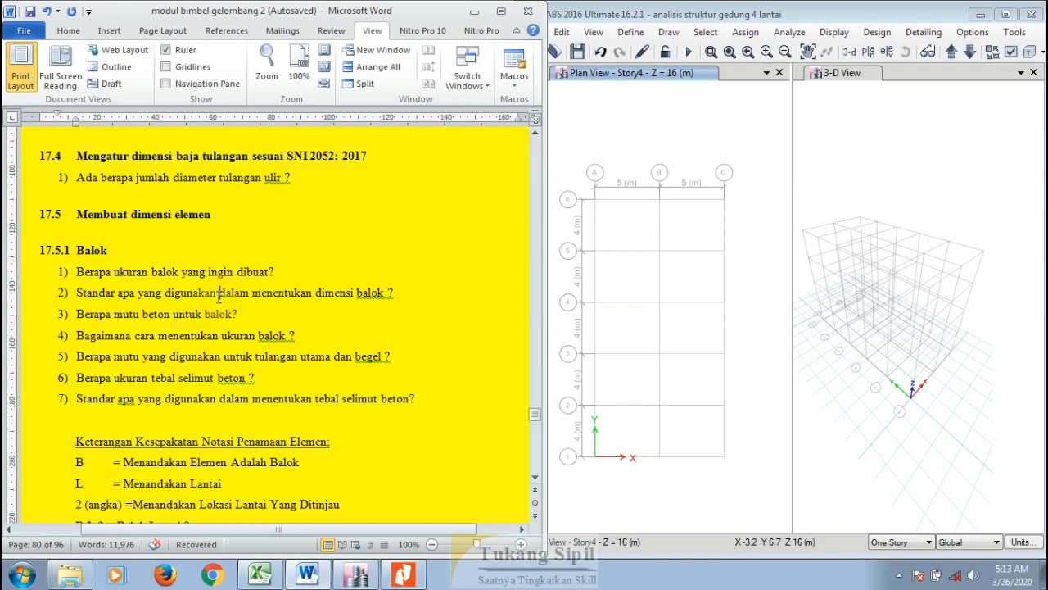
pyautogui.click(88, 242)
pyautogui.scroll(-2, 88, 242)
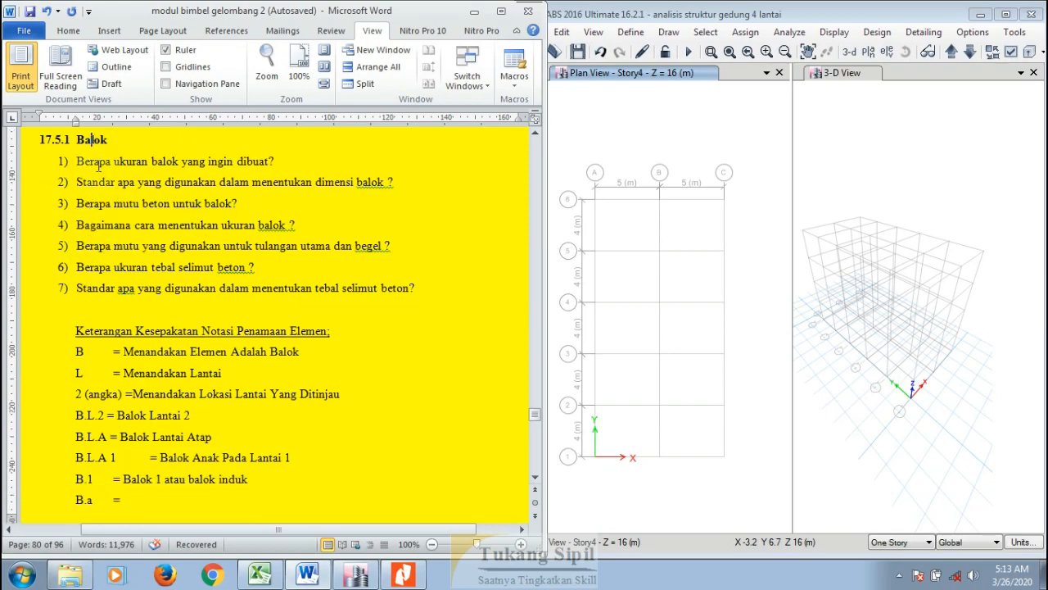
pyautogui.moveTo(77, 161); pyautogui.dragTo(269, 161)
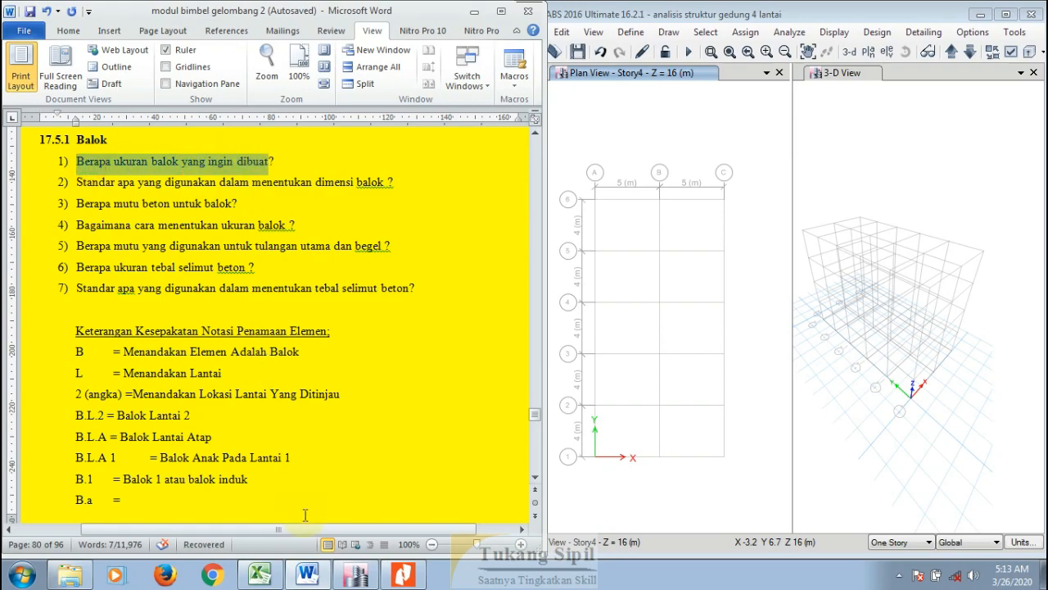
# Step: Switch to the D.P.GELOMBANG 2 workbook in Excel and show the start of the 2. D.D. Balok sheet in a maximised window
pyautogui.click(260, 575)
pyautogui.click(280, 405)
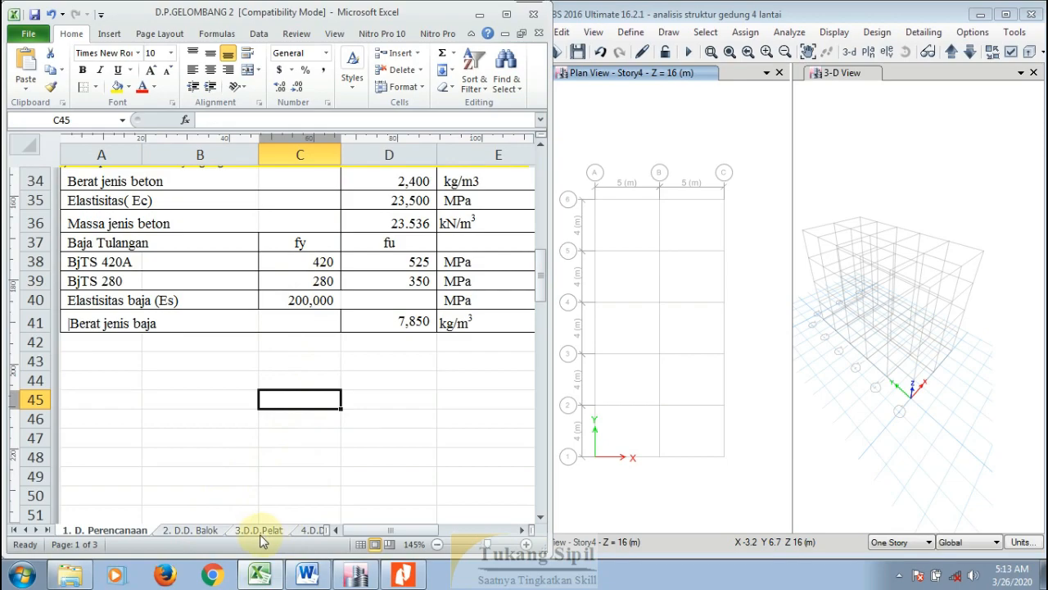
pyautogui.click(208, 533)
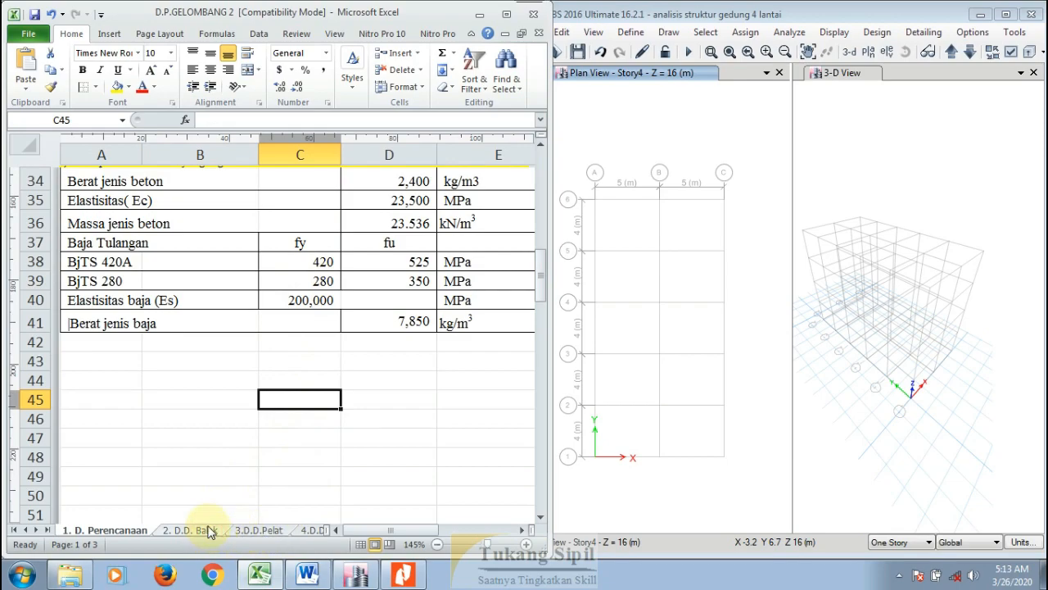
pyautogui.scroll(13, 228, 389)
pyautogui.scroll(20, 228, 389)
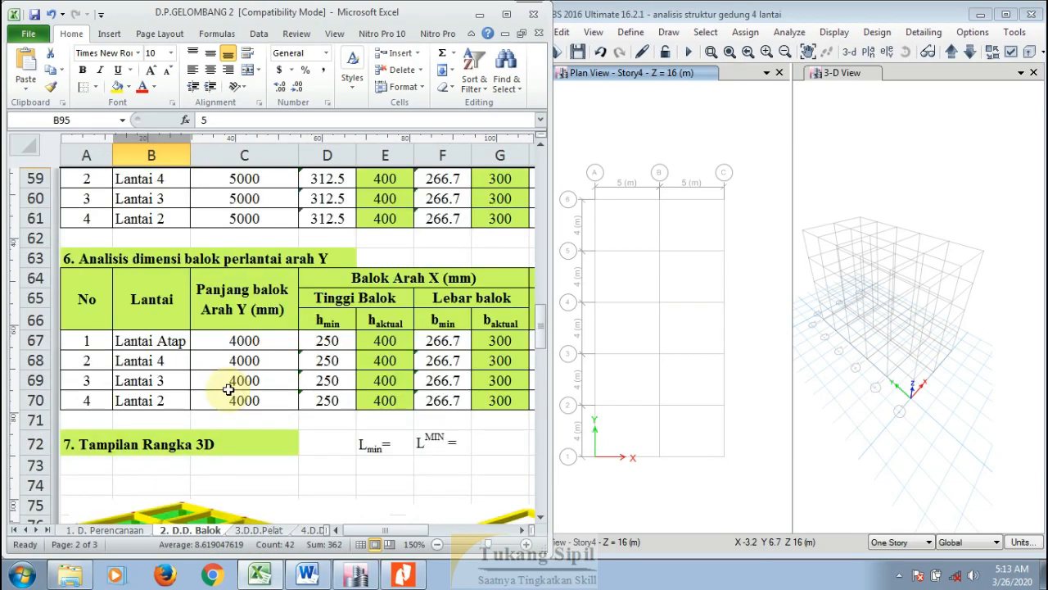
pyautogui.click(506, 14)
pyautogui.scroll(3, 473, 307)
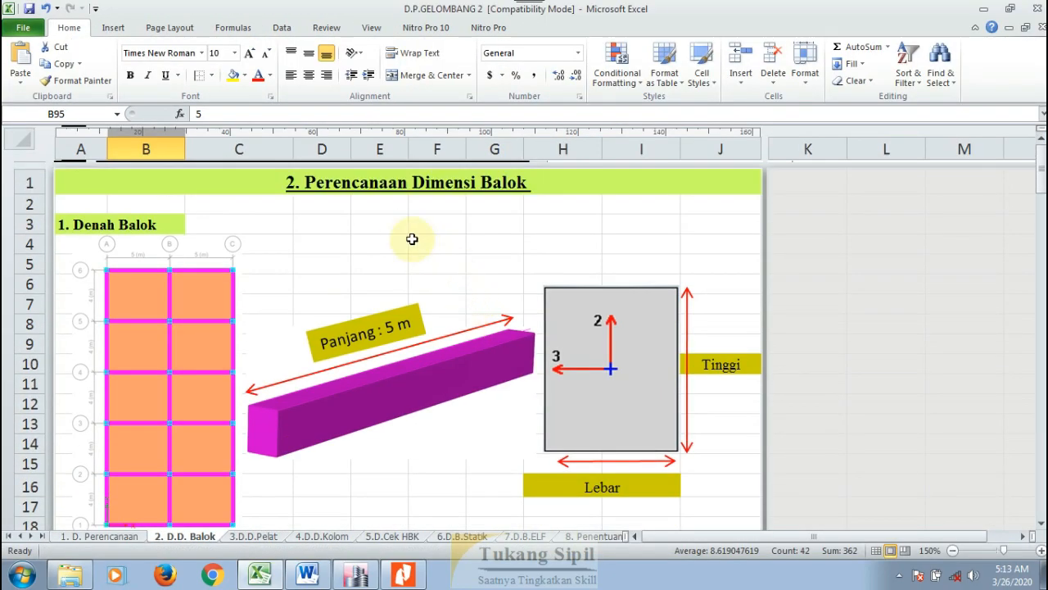
# Step: Examine the beam plan and the sketches of beam length, height and width, pointing out the length value in the Panjang label
pyautogui.scroll(-2, 311, 212)
pyautogui.scroll(2, 204, 221)
pyautogui.scroll(-1, 147, 295)
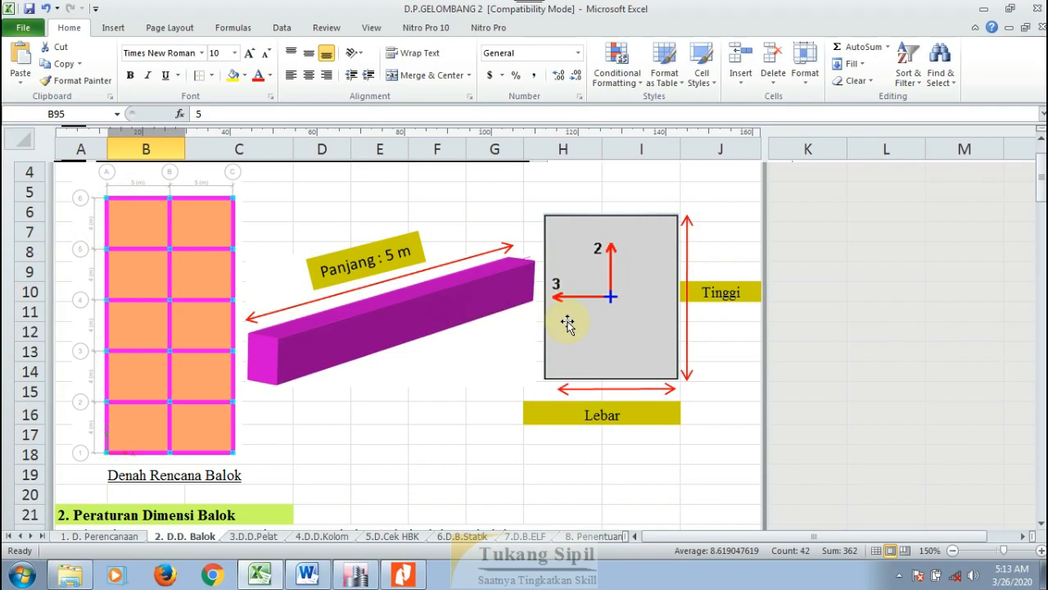
pyautogui.doubleClick(390, 254)
pyautogui.click(398, 475)
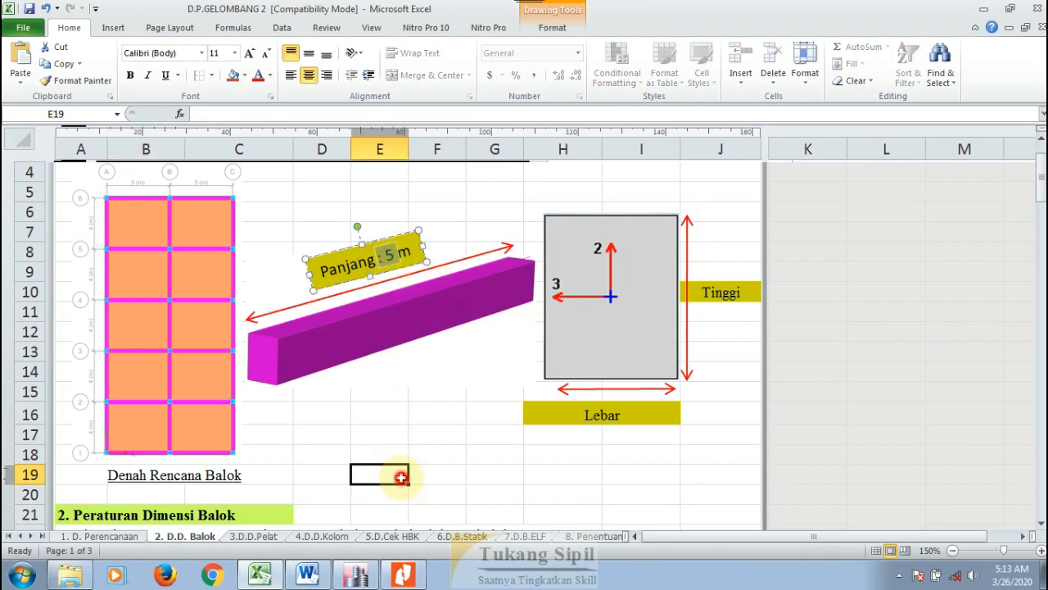
# Step: Review the SNI 2847:2013 minimum beam thickness table, the beam height and width formulas, the dimension checks and the design data
pyautogui.scroll(-5, 399, 462)
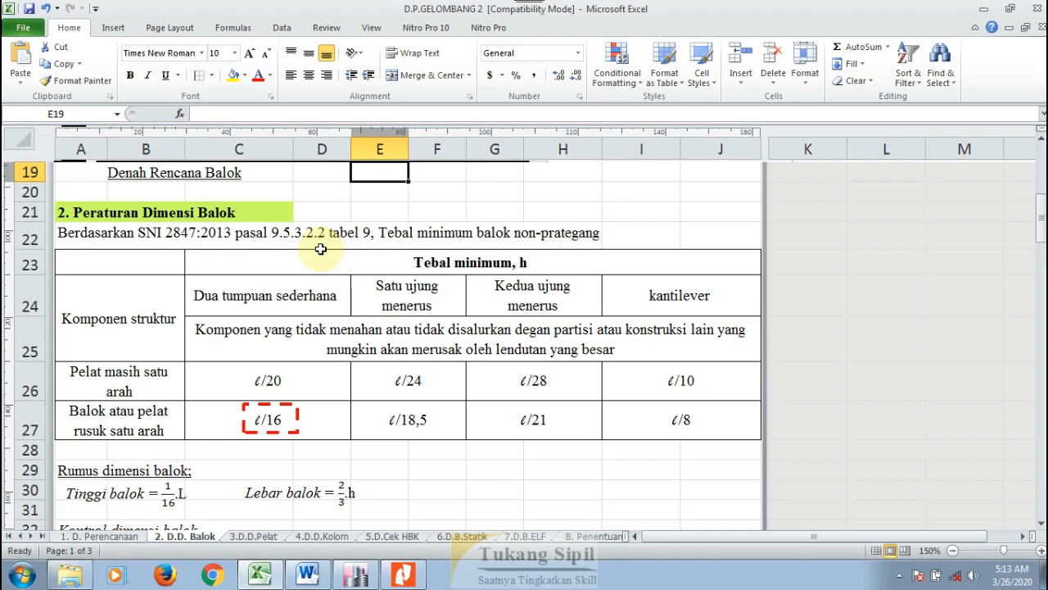
pyautogui.scroll(-4, 320, 248)
pyautogui.scroll(2, 316, 245)
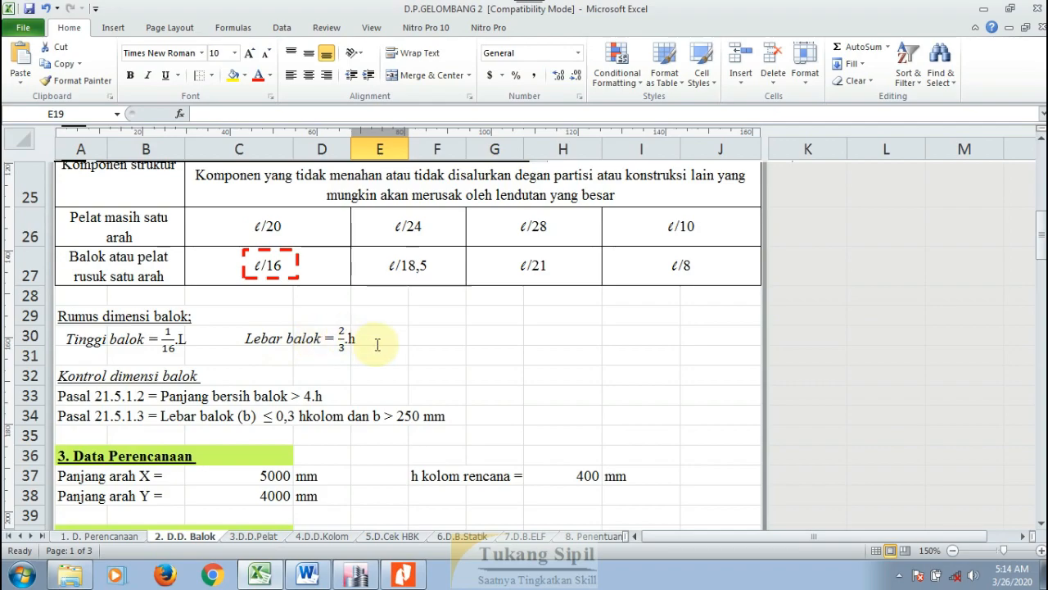
pyautogui.scroll(-1, 378, 344)
pyautogui.scroll(-1, 377, 344)
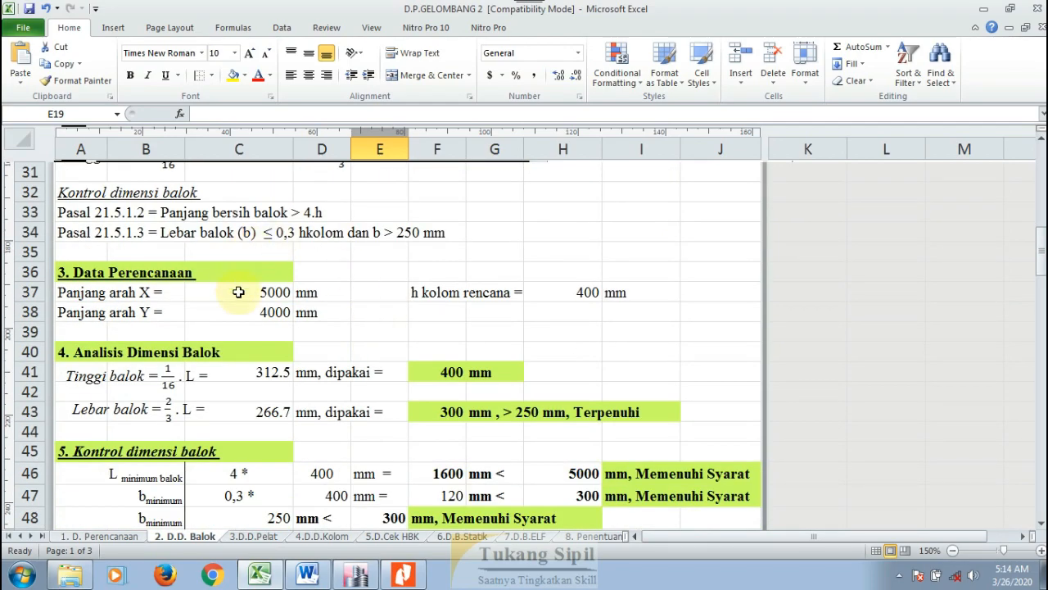
# Step: Check the actual beam width and height for Lantai 2 in the per-floor X-direction beam dimension table
pyautogui.scroll(-4, 270, 261)
pyautogui.scroll(-3, 264, 265)
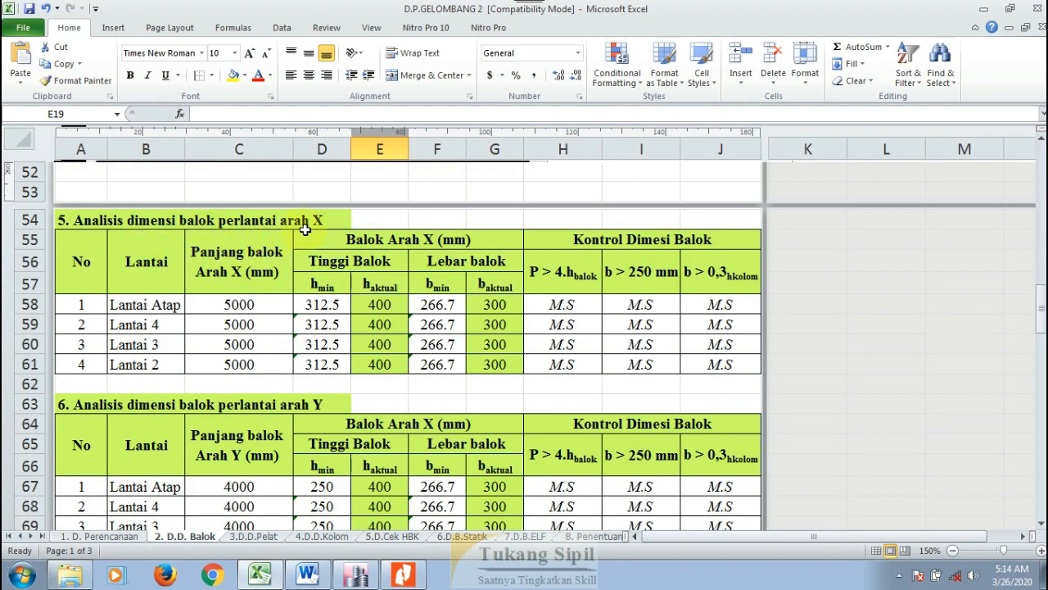
pyautogui.click(498, 368)
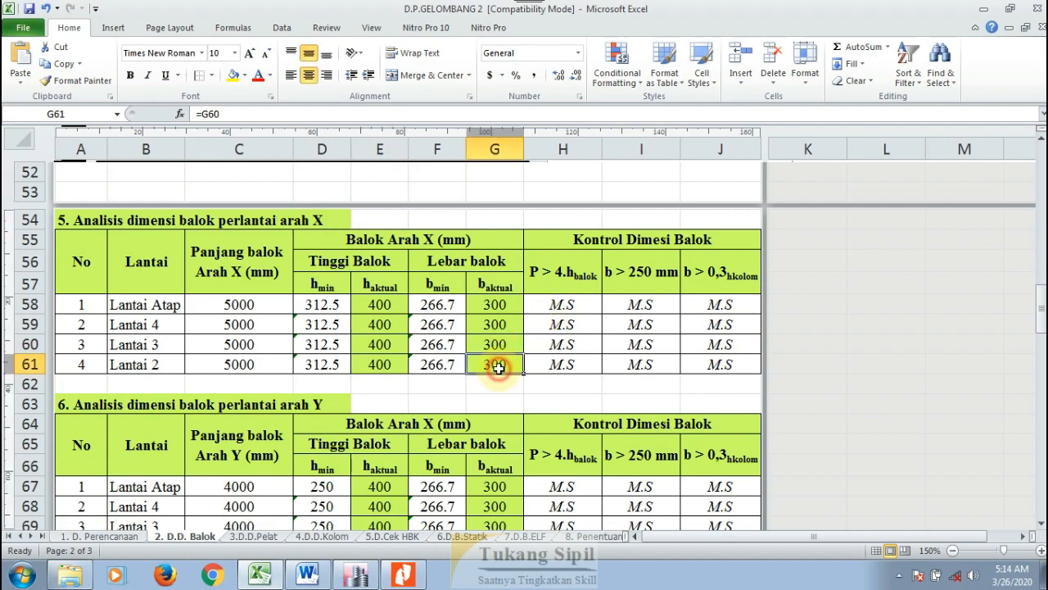
pyautogui.click(392, 364)
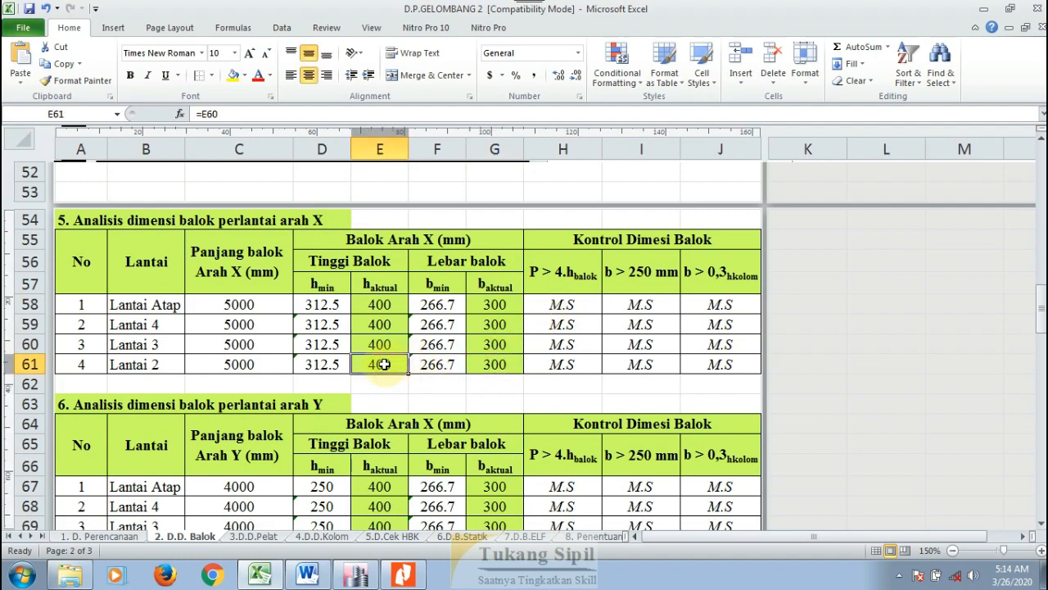
# Step: Review the actual beam heights and widths for all floors in the X-direction and Y-direction beam dimension tables
pyautogui.moveTo(148, 304); pyautogui.dragTo(148, 363)
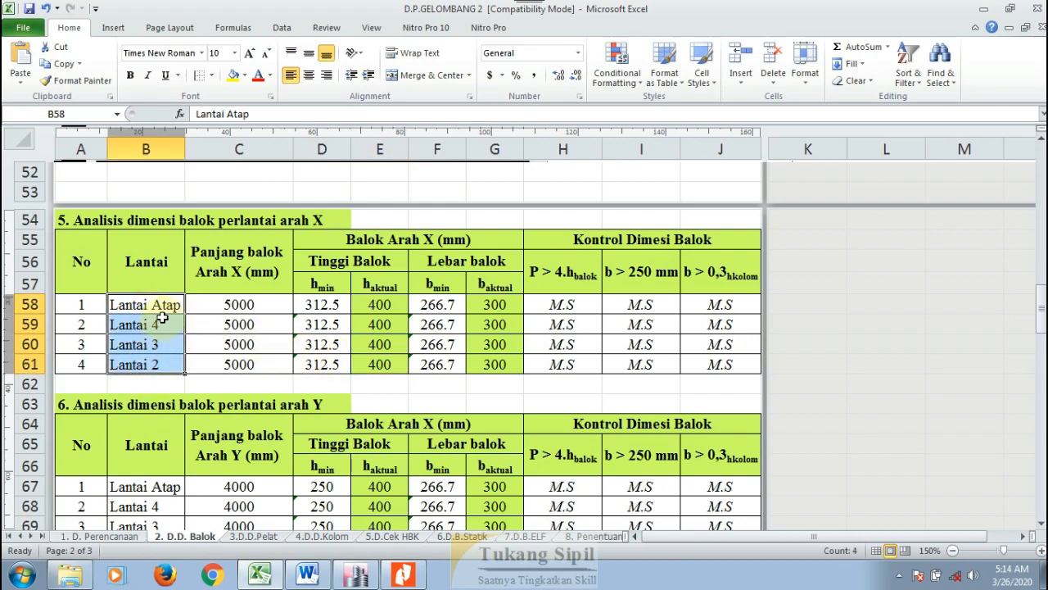
pyautogui.moveTo(385, 310); pyautogui.dragTo(380, 371)
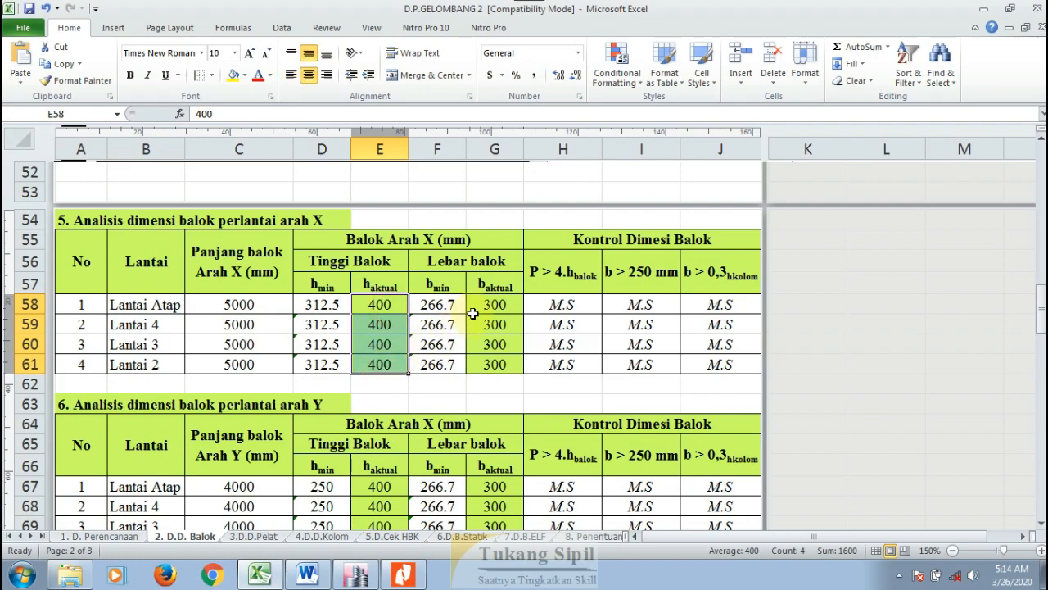
pyautogui.moveTo(483, 306); pyautogui.dragTo(493, 360)
pyautogui.scroll(-1, 445, 368)
pyautogui.moveTo(378, 419); pyautogui.dragTo(378, 479)
pyautogui.moveTo(492, 419); pyautogui.dragTo(493, 479)
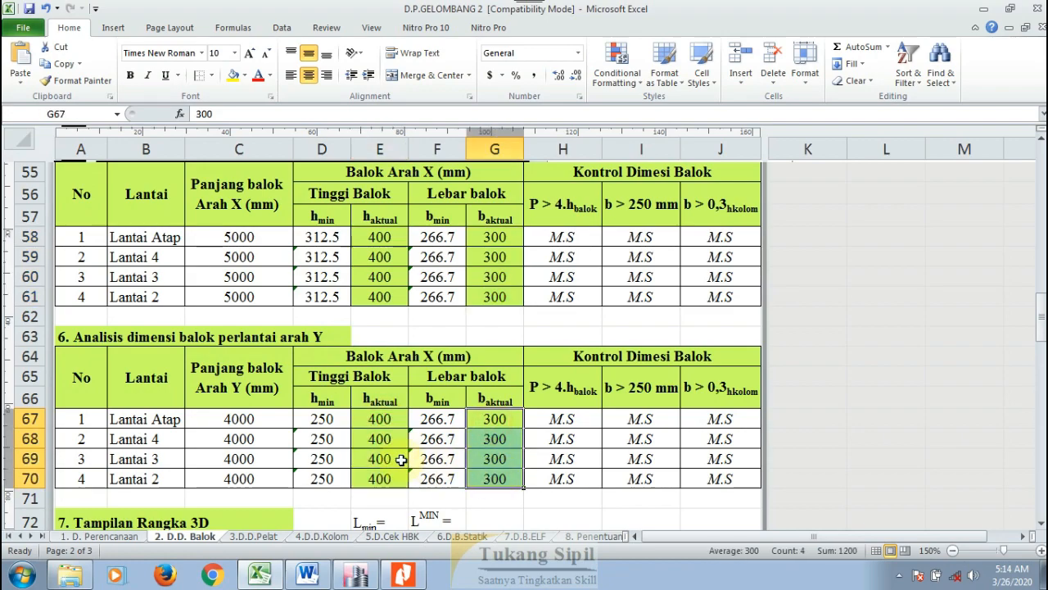
pyautogui.scroll(-2, 345, 446)
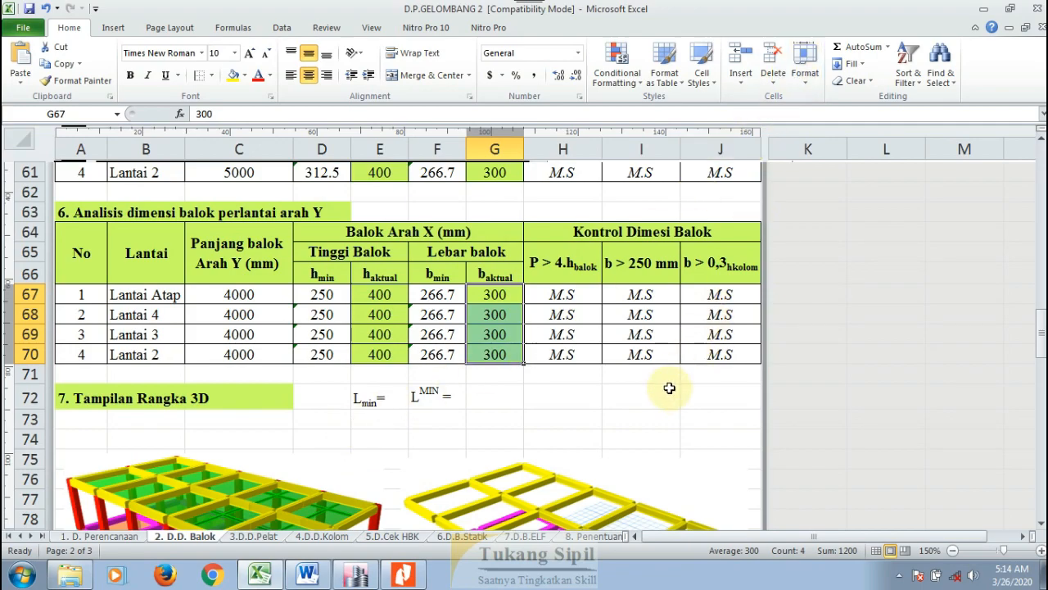
# Step: Restore the Excel window to half the screen beside ETABS and show the X- and Y-direction beam dimension tables
pyautogui.click(1010, 9)
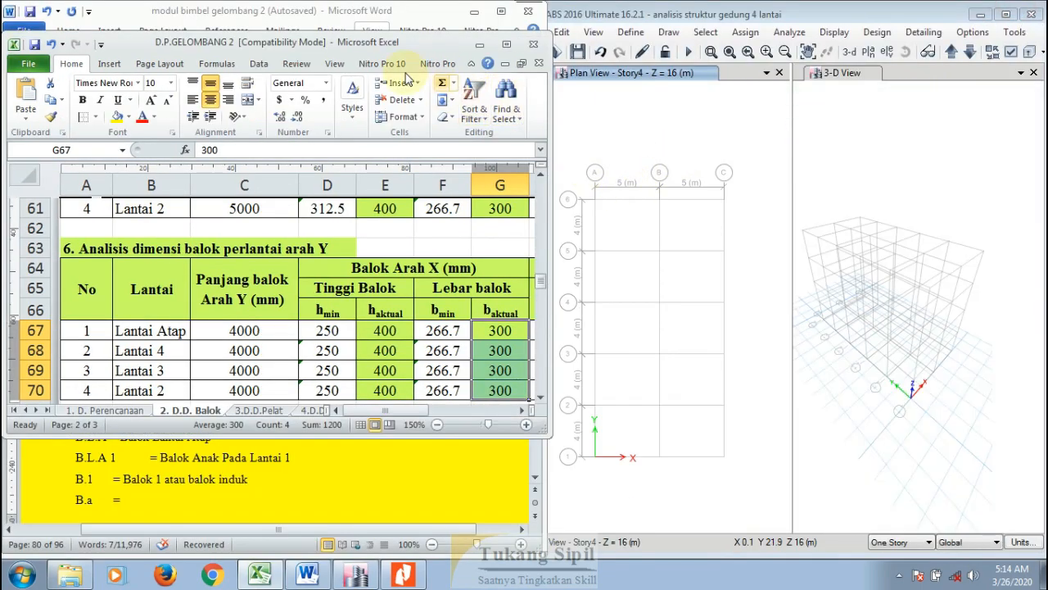
pyautogui.moveTo(396, 31); pyautogui.dragTo(393, 1)
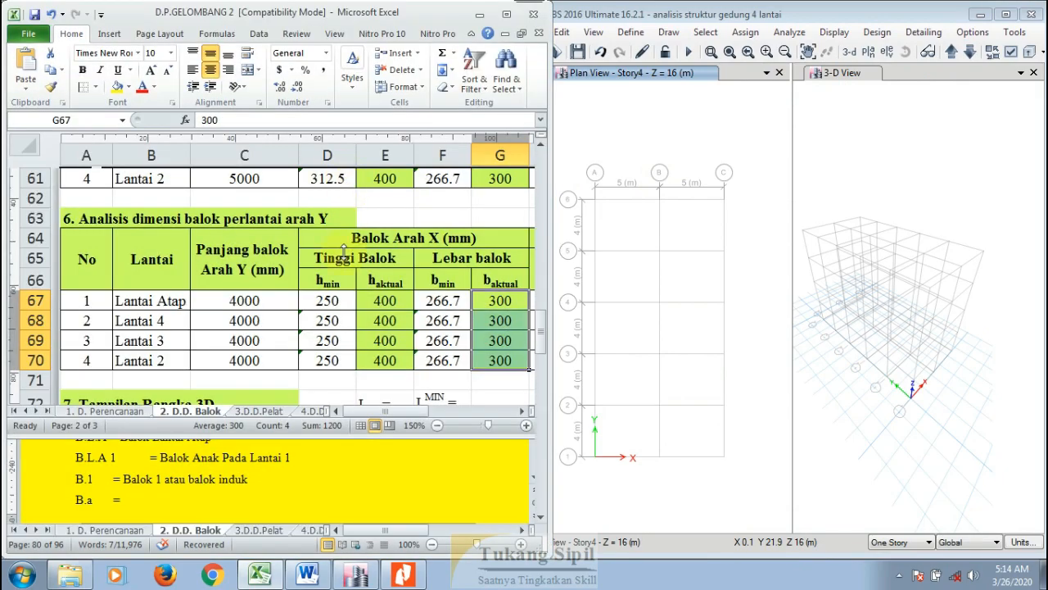
pyautogui.click(338, 232)
pyautogui.scroll(4, 337, 232)
pyautogui.scroll(-2, 337, 232)
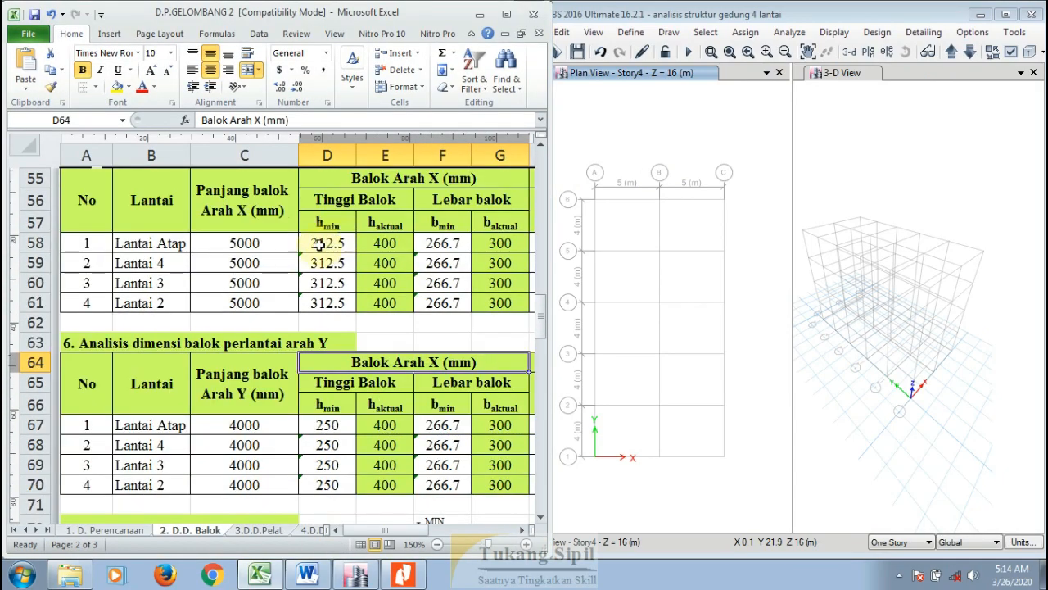
# Step: Switch to the Word module and point out question 2 about the standard used for determining beam dimensions
pyautogui.click(303, 575)
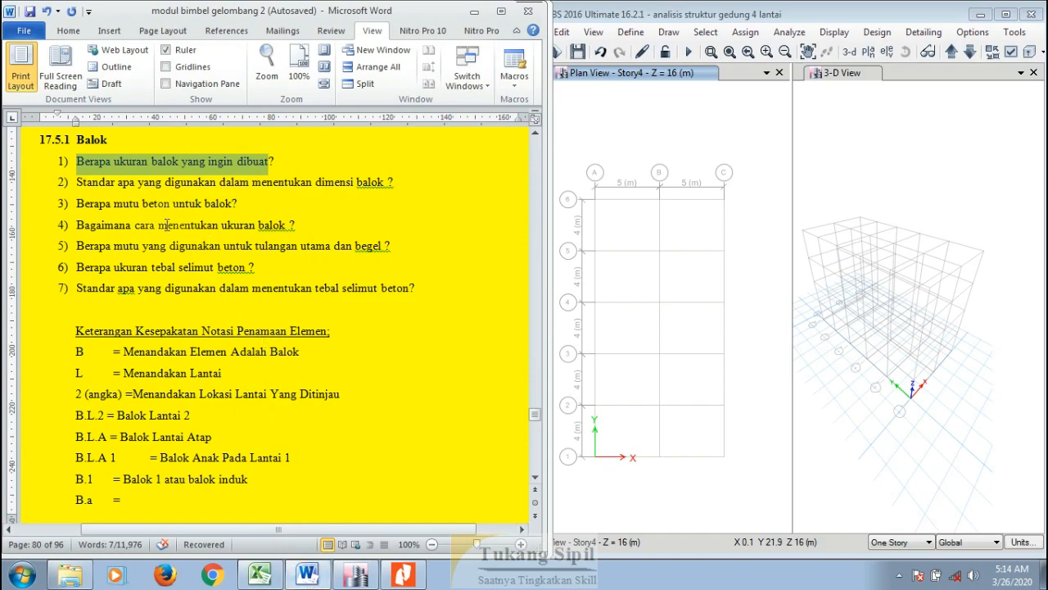
pyautogui.moveTo(78, 183); pyautogui.dragTo(314, 182)
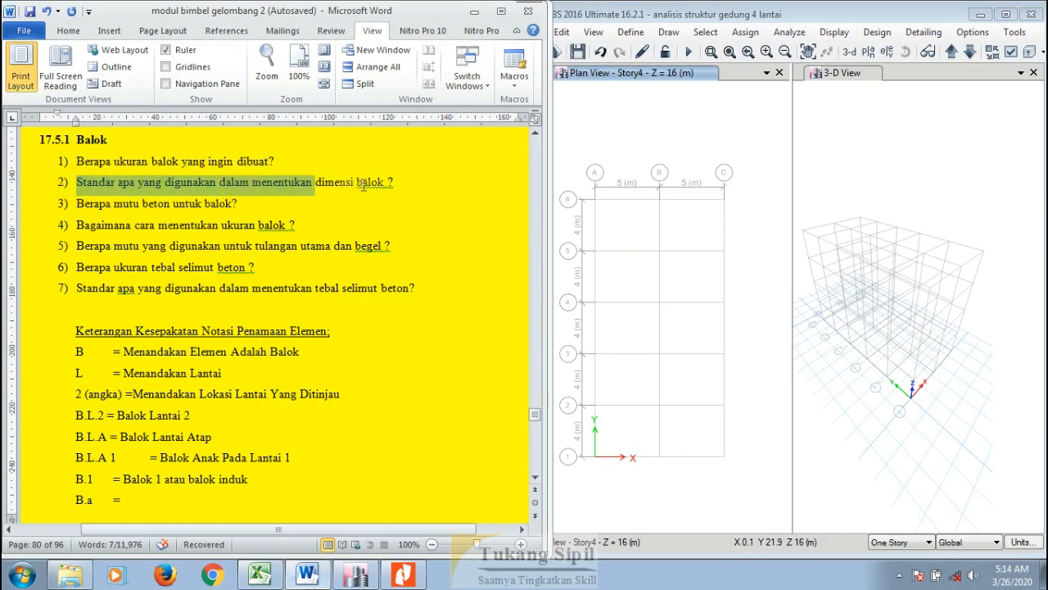
pyautogui.click(405, 182)
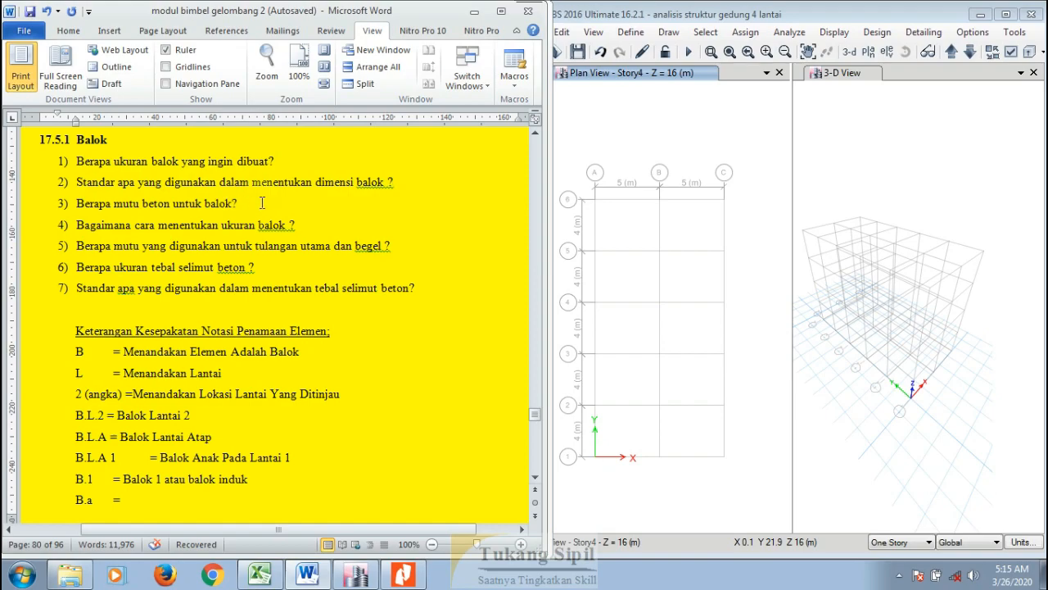
pyautogui.click(620, 135)
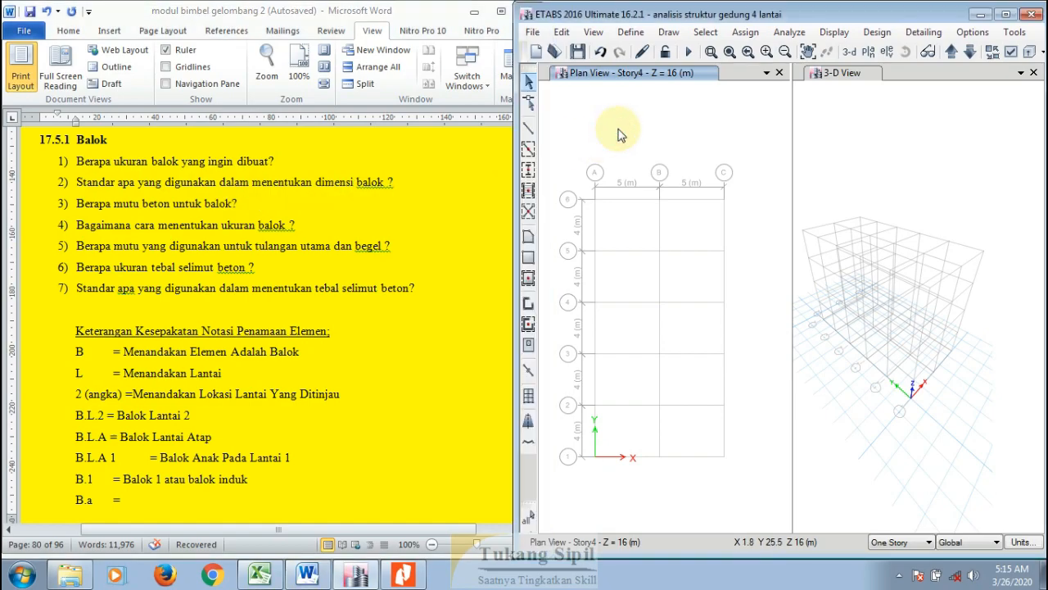
pyautogui.click(638, 37)
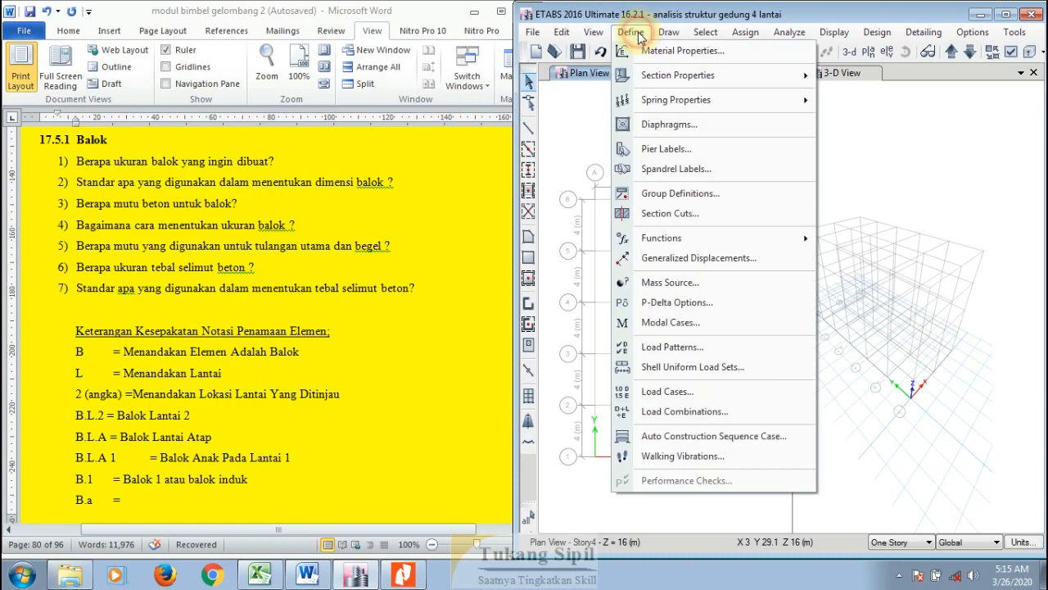
pyautogui.moveTo(767, 86)
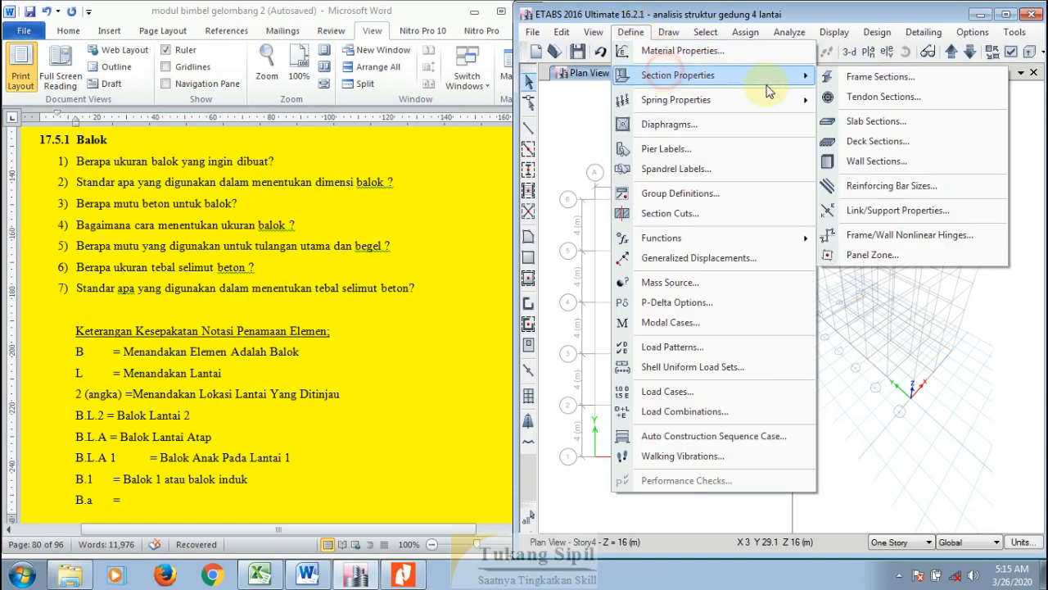
pyautogui.click(906, 78)
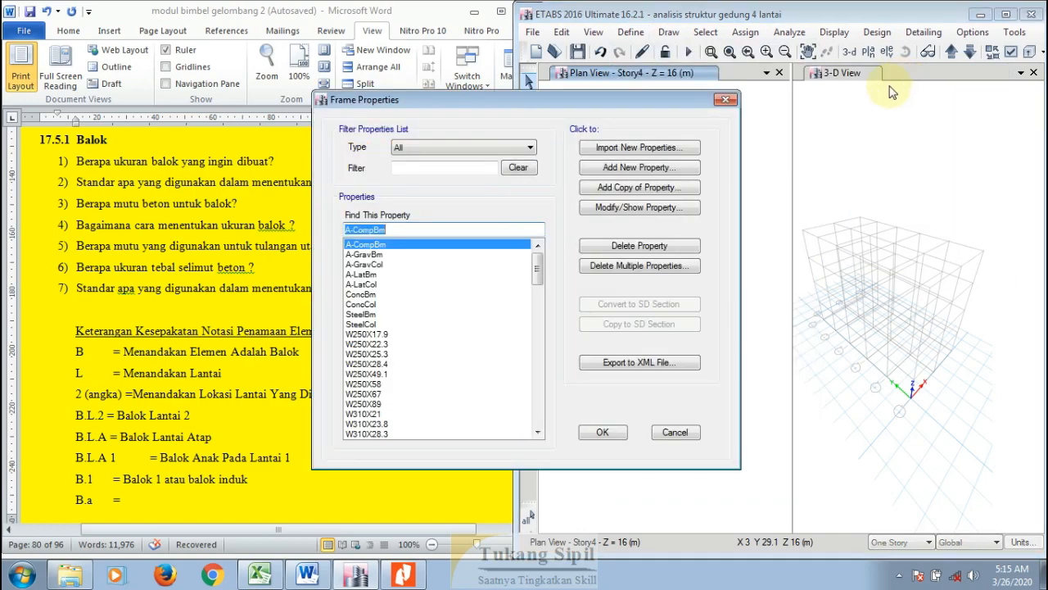
pyautogui.click(725, 101)
# Step: In ETABS, add a new Concrete Rectangular frame section and name it B.L.2 30X40
pyautogui.click(631, 32)
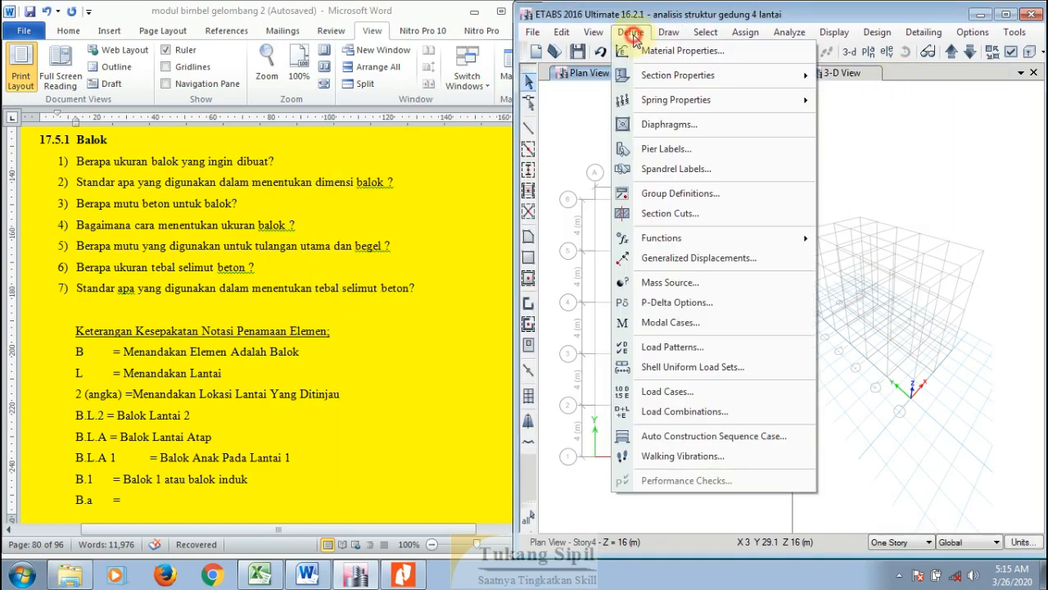
pyautogui.moveTo(648, 81)
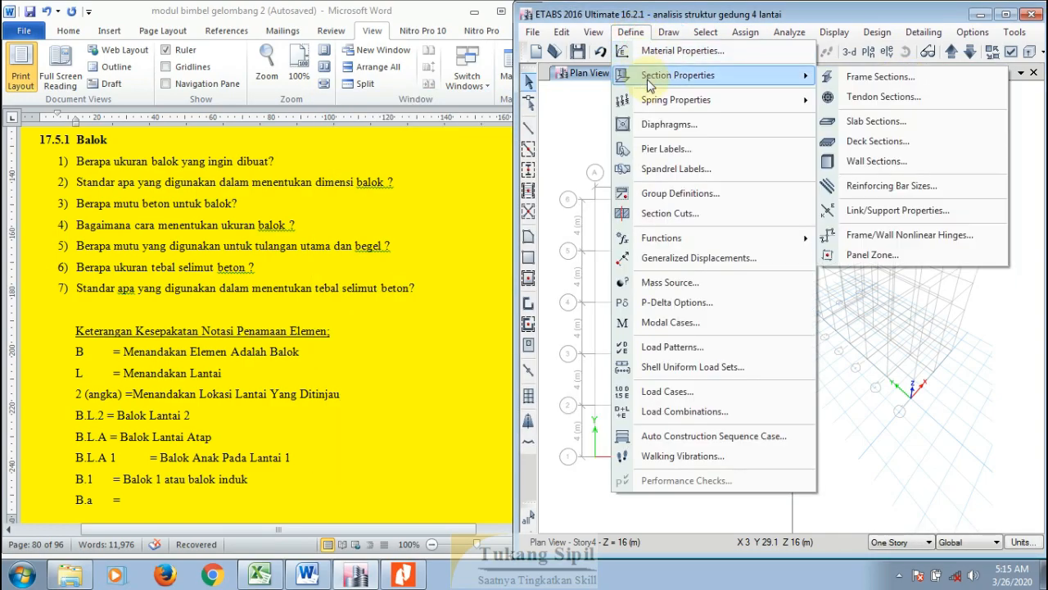
pyautogui.click(873, 82)
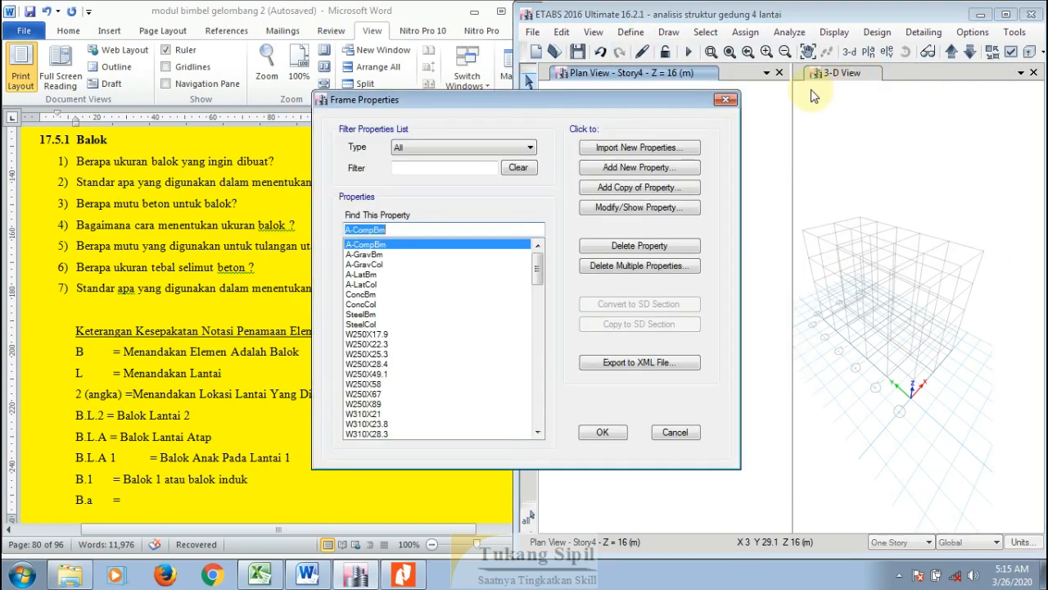
pyautogui.moveTo(586, 100); pyautogui.dragTo(860, 96)
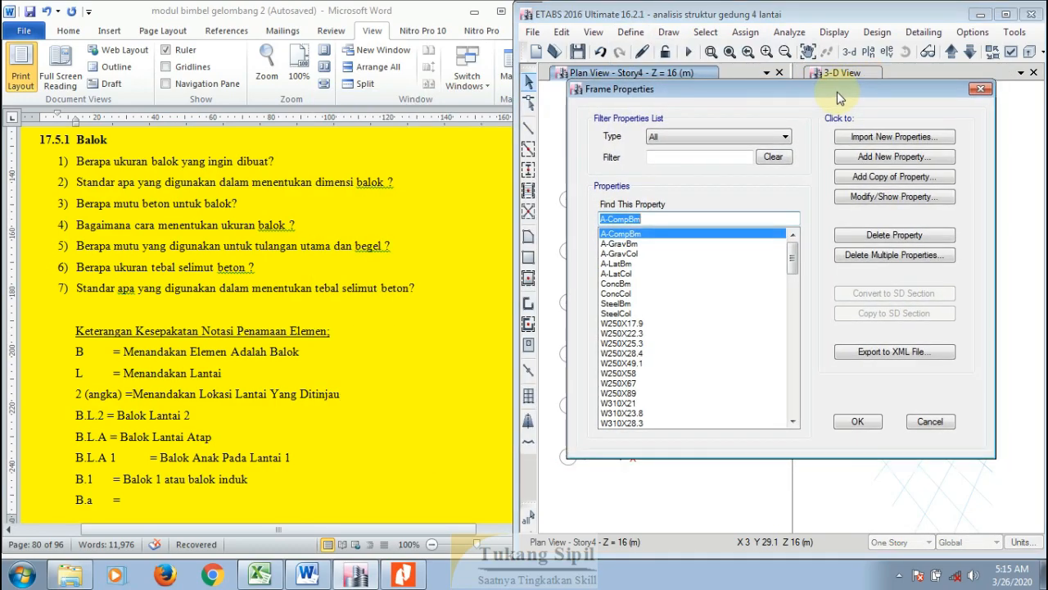
pyautogui.click(882, 159)
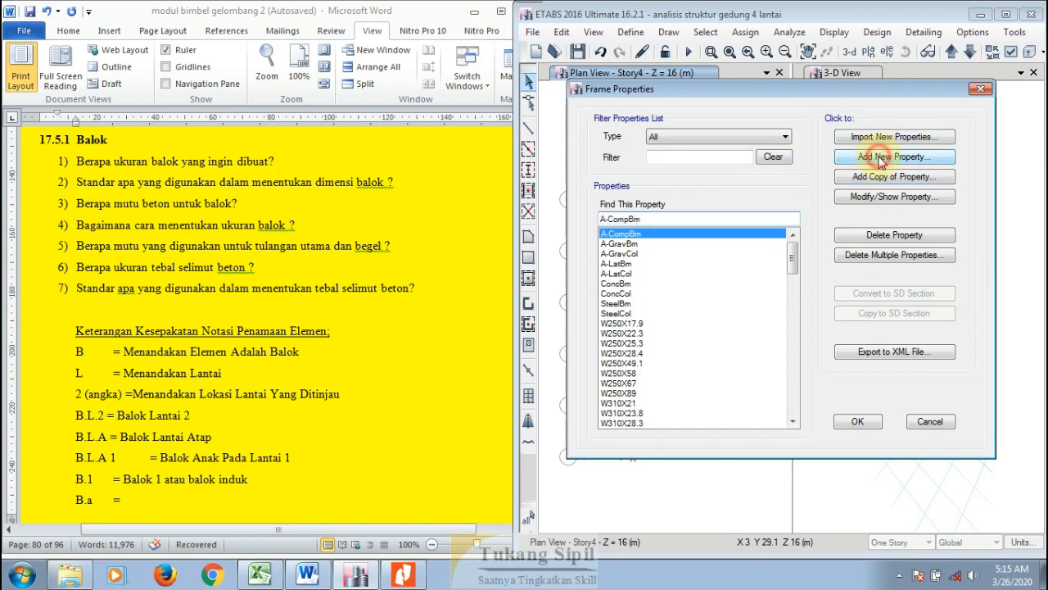
pyautogui.moveTo(664, 122); pyautogui.dragTo(842, 116)
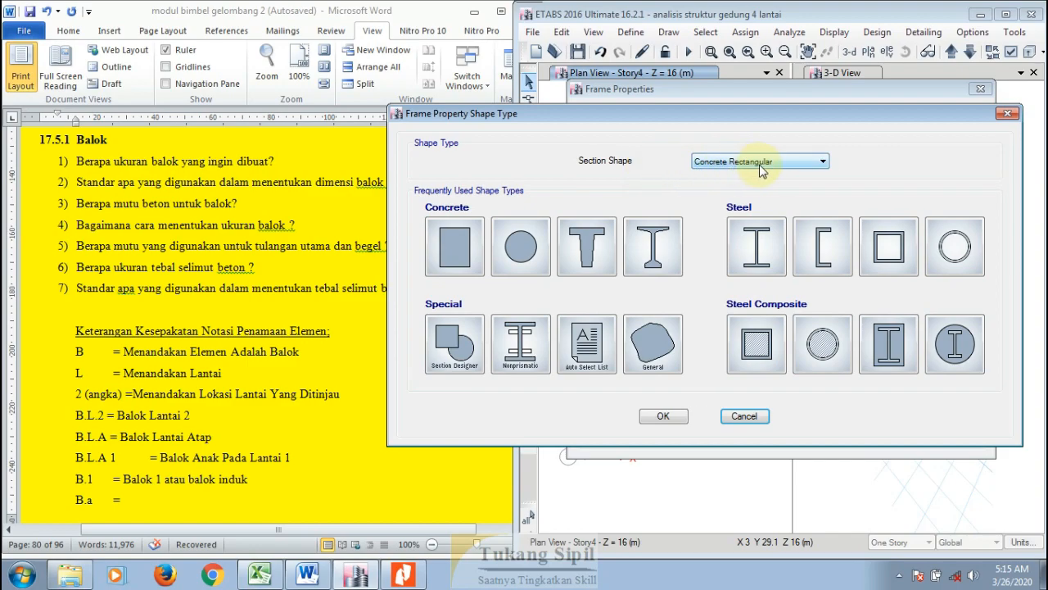
pyautogui.click(464, 242)
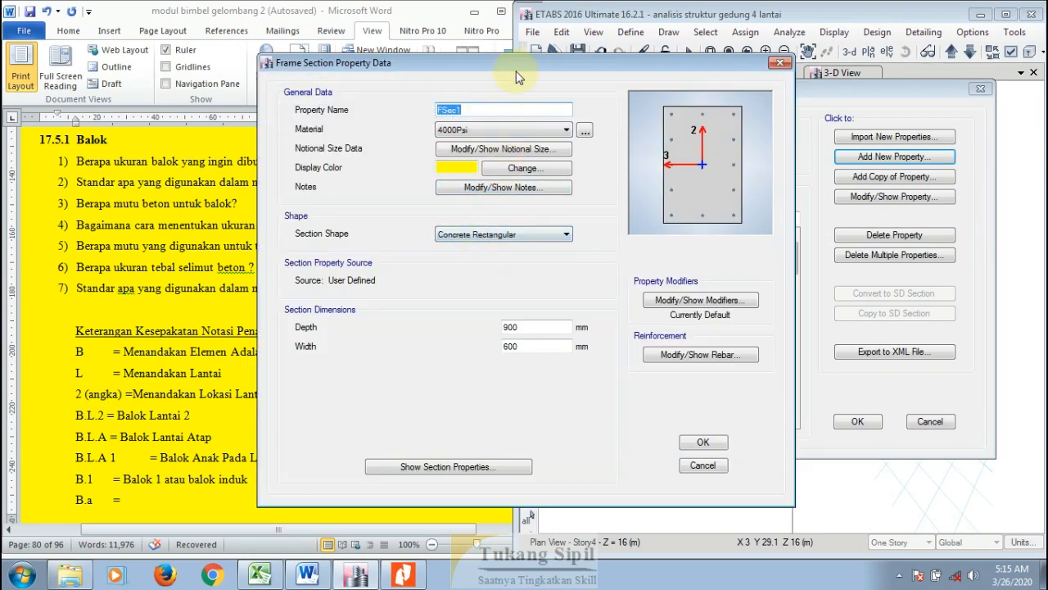
pyautogui.moveTo(503, 59); pyautogui.dragTo(802, 32)
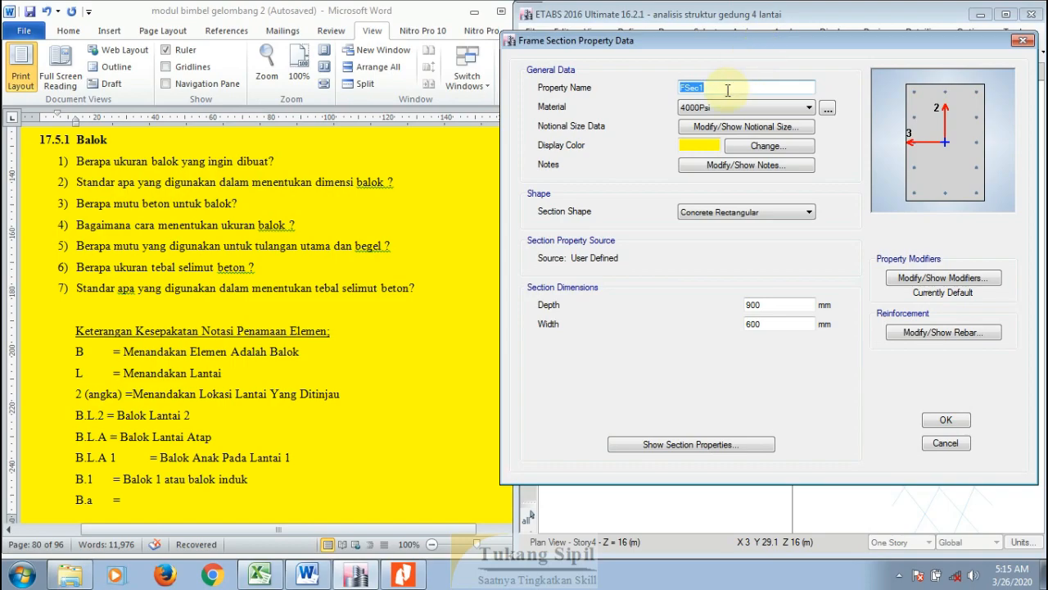
pyautogui.write('b')
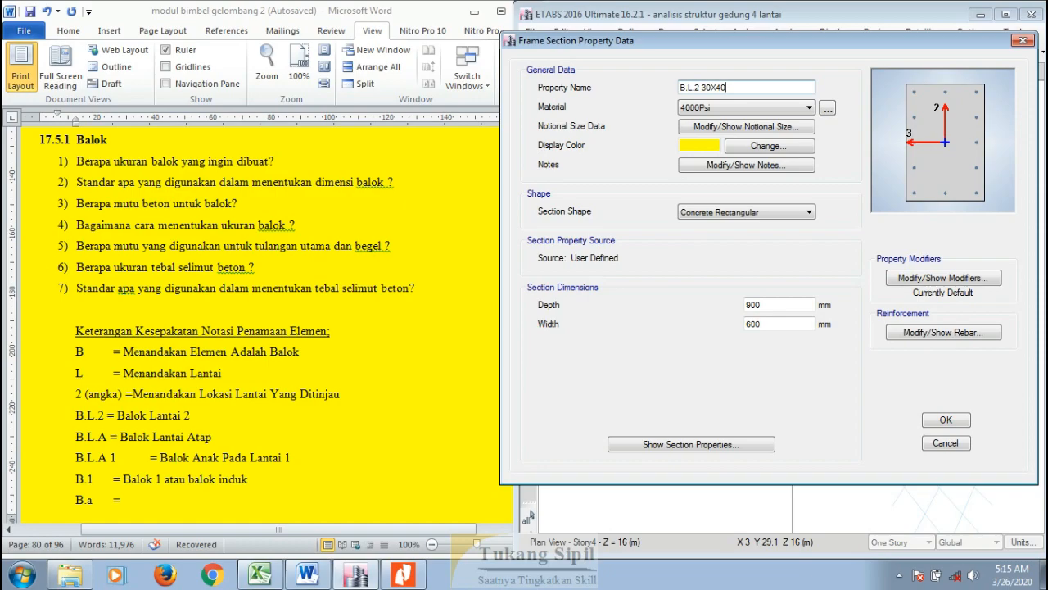
# Step: In the Word module, make the heading "Keterangan Kesepakatan Notasi Penamaan Elemen;" bold
pyautogui.click(209, 360)
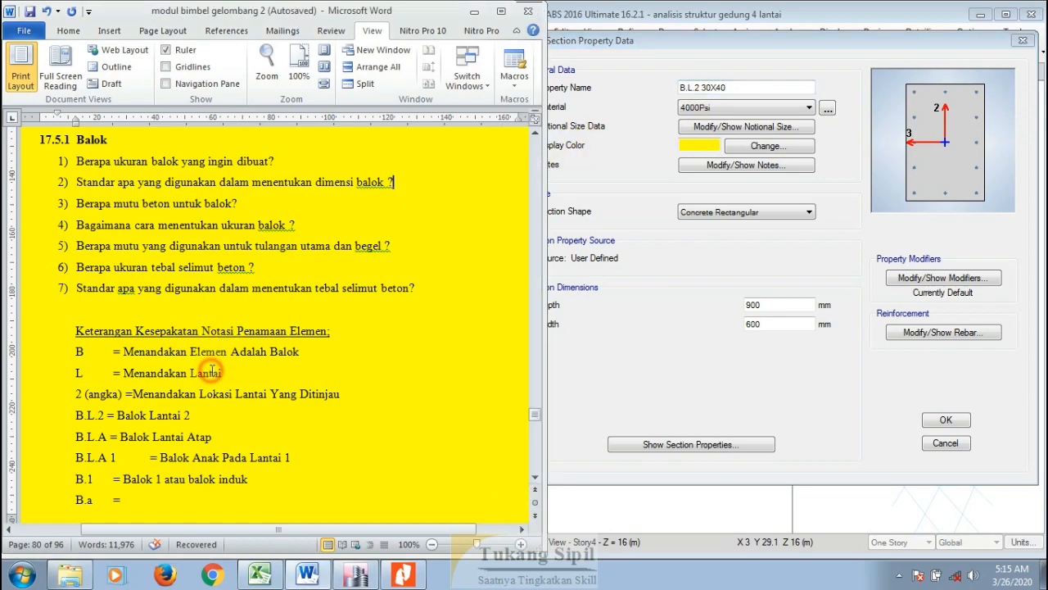
pyautogui.scroll(-2, 207, 284)
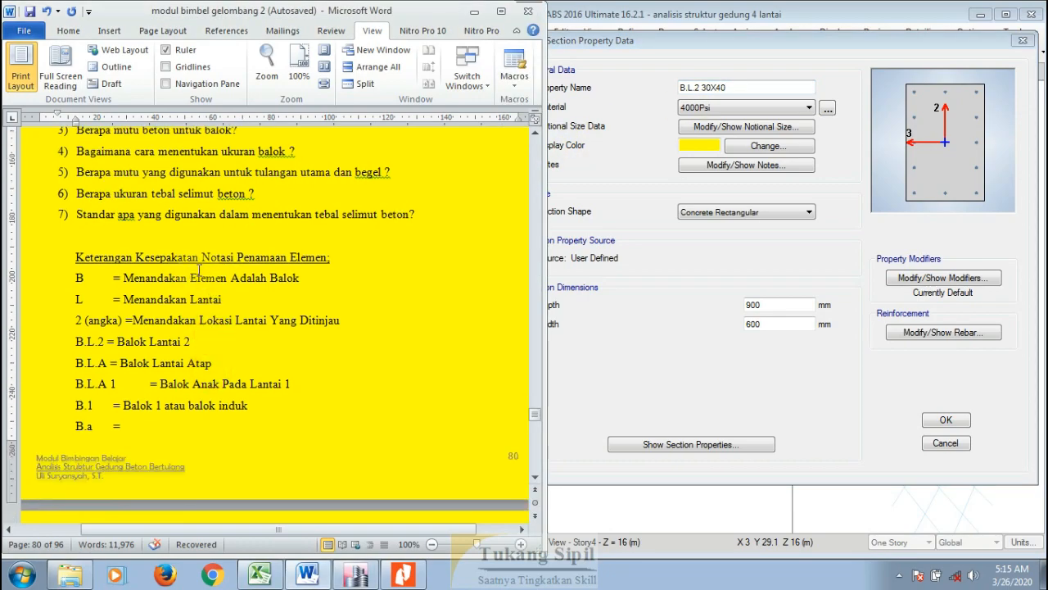
pyautogui.moveTo(337, 254); pyautogui.dragTo(75, 259)
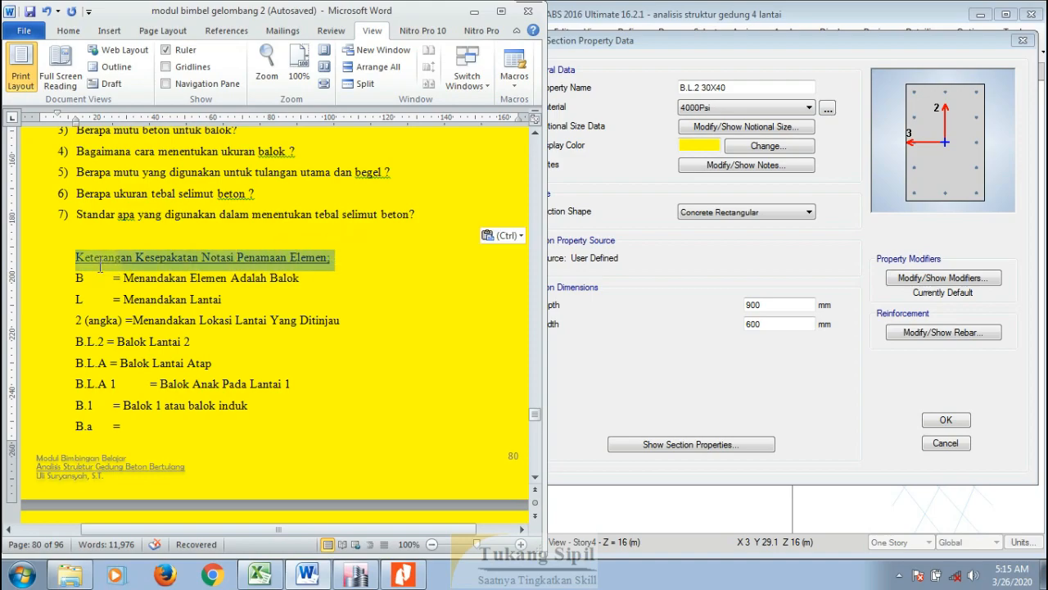
pyautogui.click(68, 30)
pyautogui.click(74, 66)
pyautogui.click(246, 300)
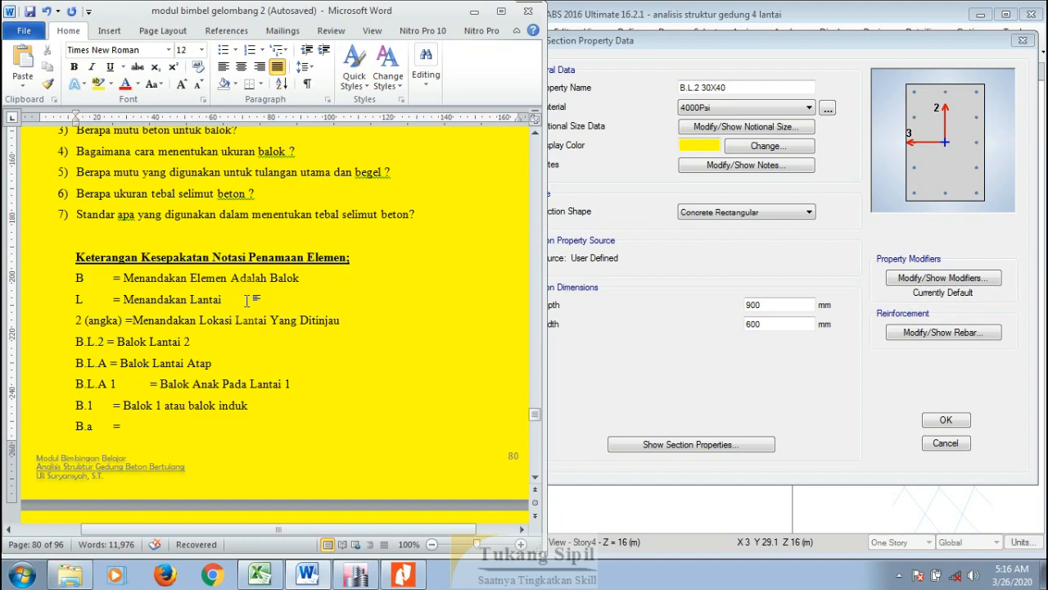
# Step: Review the element naming notations B, L, 2 (angka), B.L.2 and B.L.A under the heading
pyautogui.scroll(-1, 247, 300)
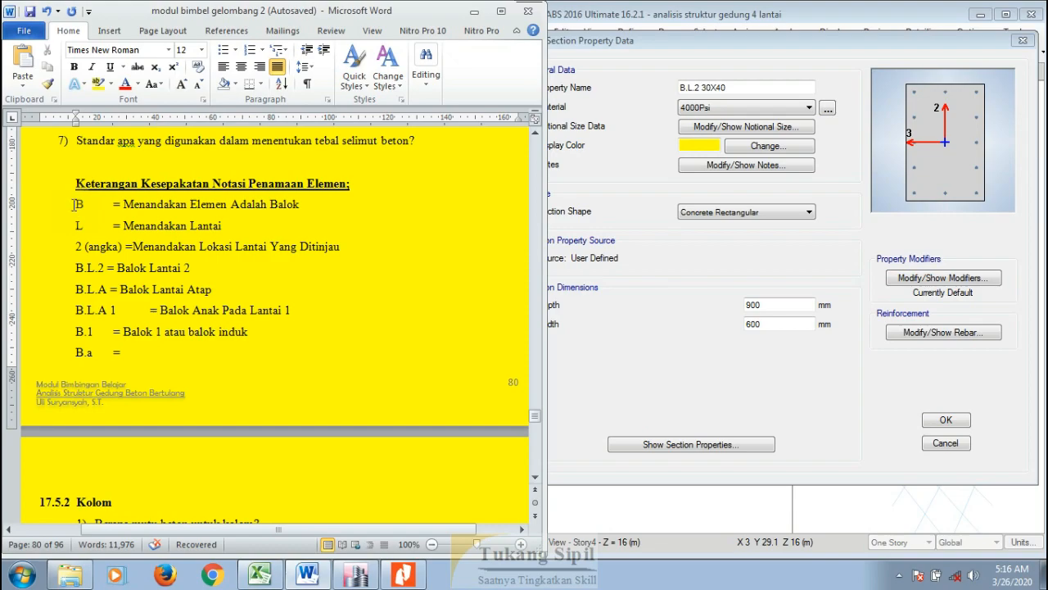
pyautogui.moveTo(74, 204); pyautogui.dragTo(292, 212)
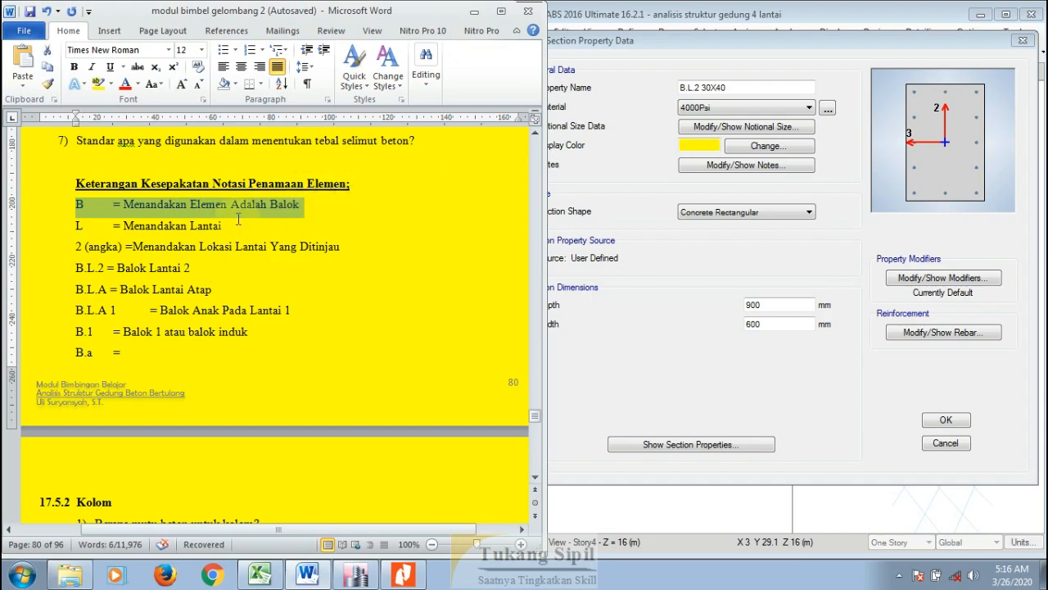
pyautogui.moveTo(74, 225); pyautogui.dragTo(212, 228)
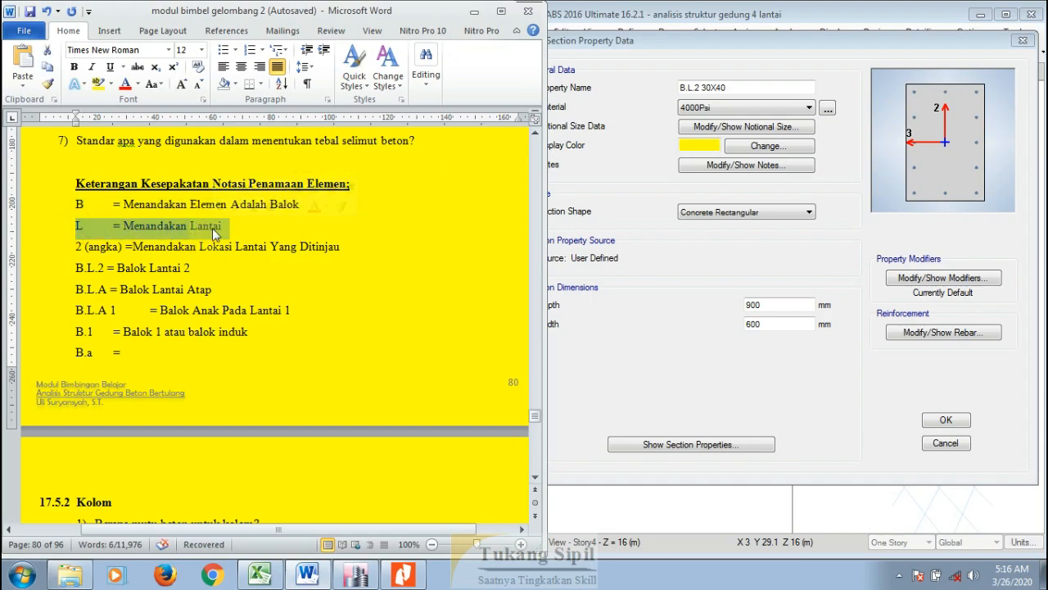
pyautogui.moveTo(75, 246); pyautogui.dragTo(347, 248)
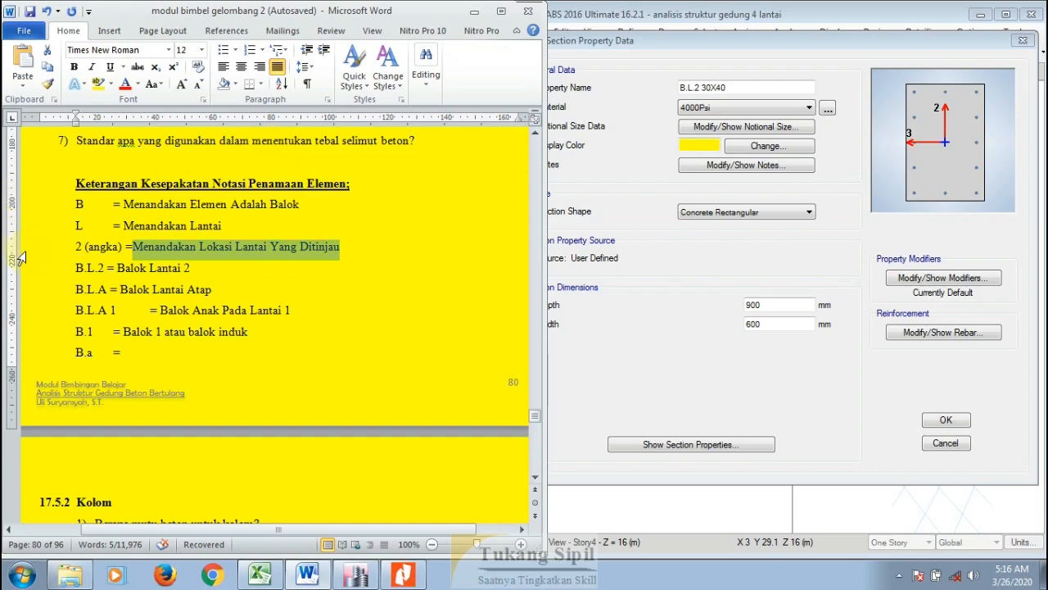
pyautogui.moveTo(77, 268); pyautogui.dragTo(239, 257)
pyautogui.scroll(-1, 79, 264)
pyautogui.click(243, 257)
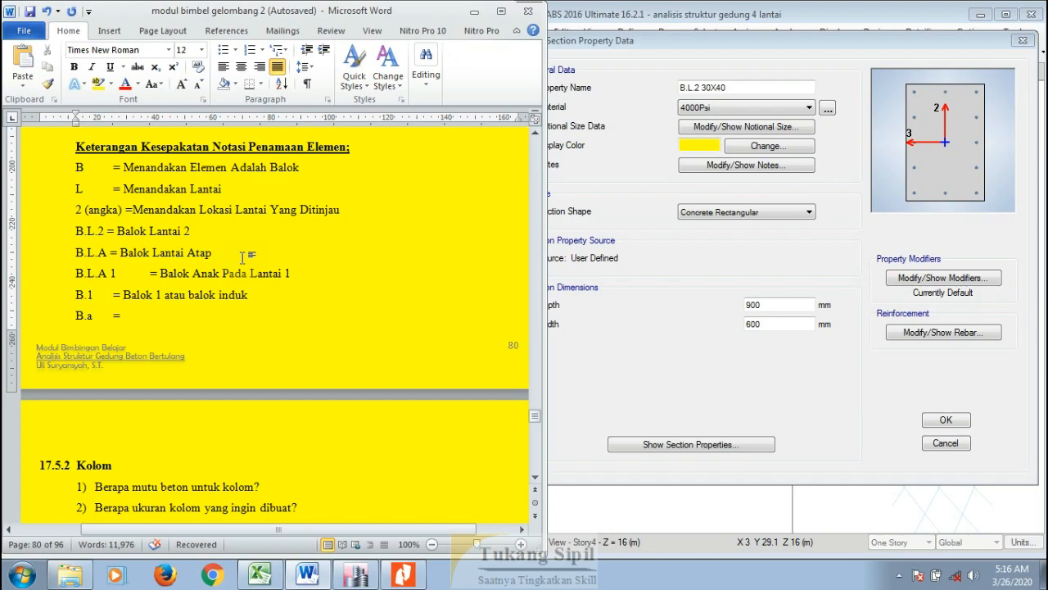
# Step: Change the secondary beam notation from B.L.A 1 to B.L.a 1 in the naming list
pyautogui.click(110, 272)
pyautogui.press('BackSpace')
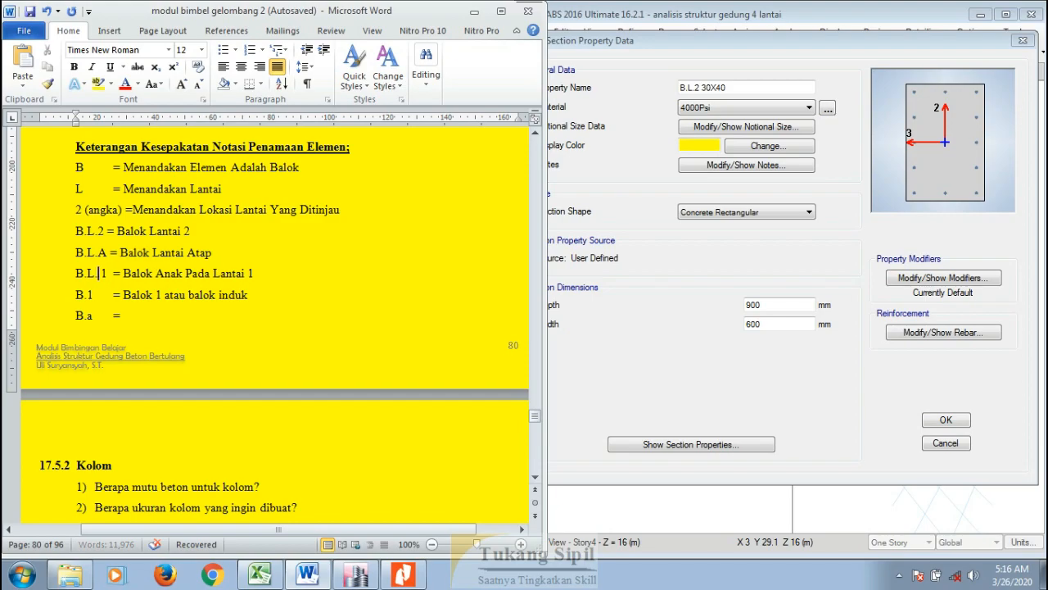
pyautogui.write('A')
pyautogui.press('BackSpace')
pyautogui.write('a')
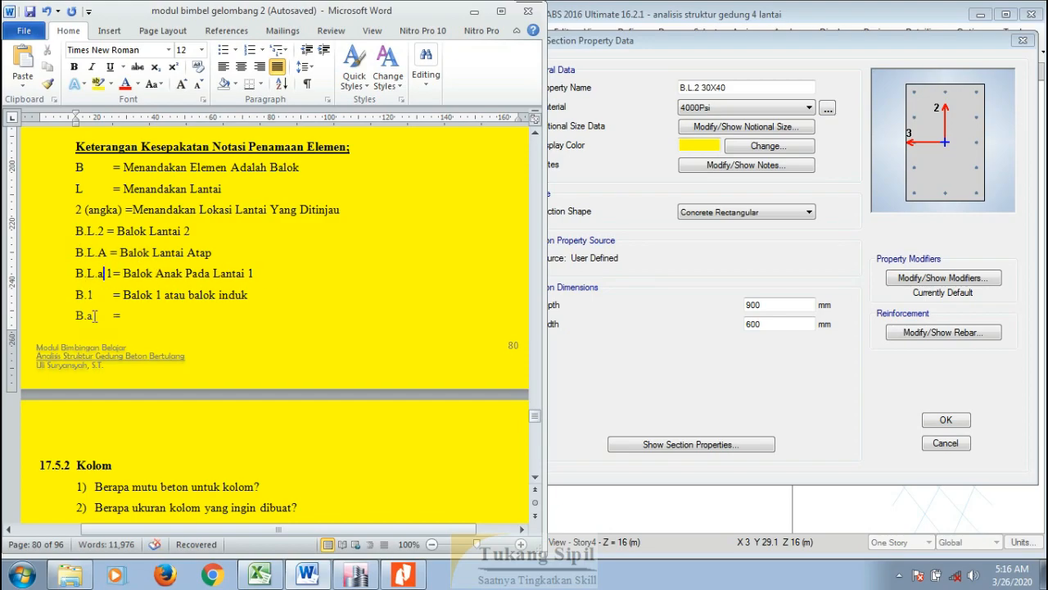
# Step: Point out the meanings of the B.L.a 1 and B.1 notations in the naming list
pyautogui.moveTo(76, 272); pyautogui.dragTo(245, 275)
pyautogui.click(129, 274)
pyautogui.click(261, 273)
pyautogui.moveTo(76, 295); pyautogui.dragTo(94, 295)
pyautogui.click(126, 295)
pyautogui.scroll(-1, 126, 295)
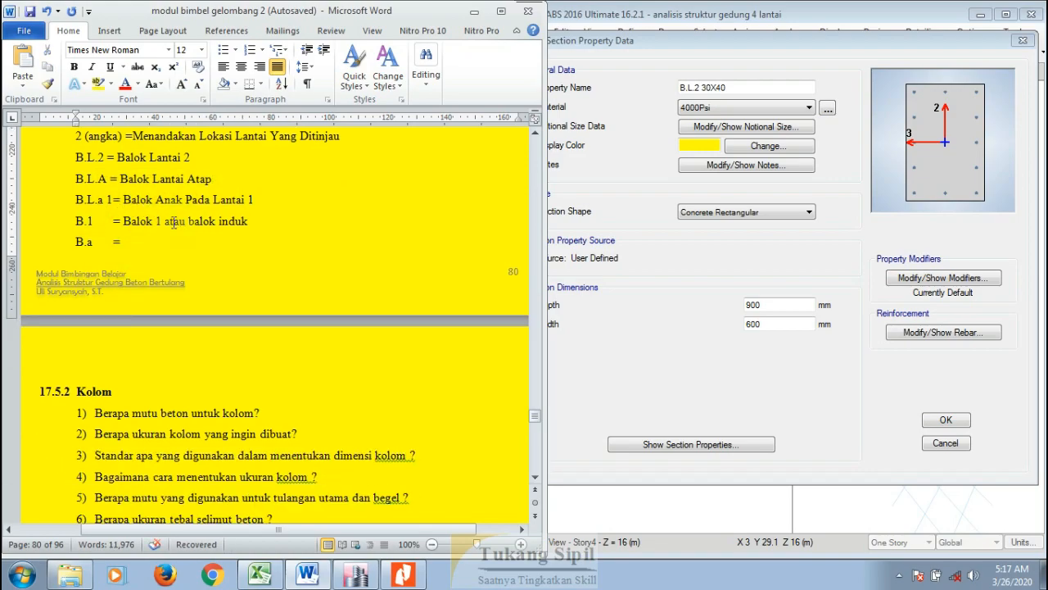
# Step: Complete the B.a entry in the naming notation list with the meaning "Balok anak"
pyautogui.click(187, 245)
pyautogui.write('BALOK')
pyautogui.press('BackSpace')
pyautogui.press('BackSpace')
pyautogui.press('BackSpace')
pyautogui.press('BackSpace')
pyautogui.write('a')
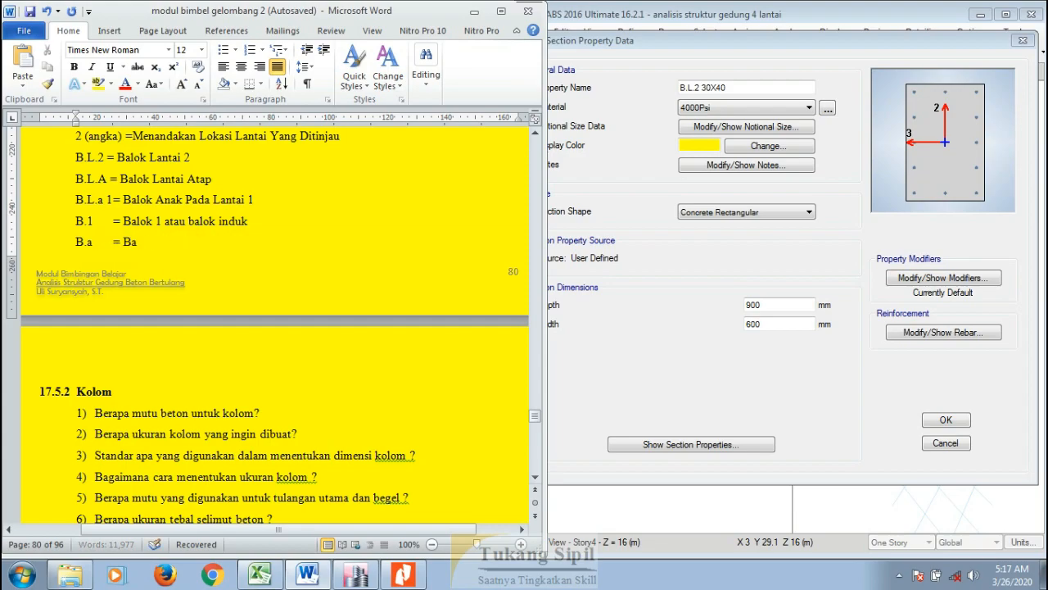
pyautogui.write('lok anak')
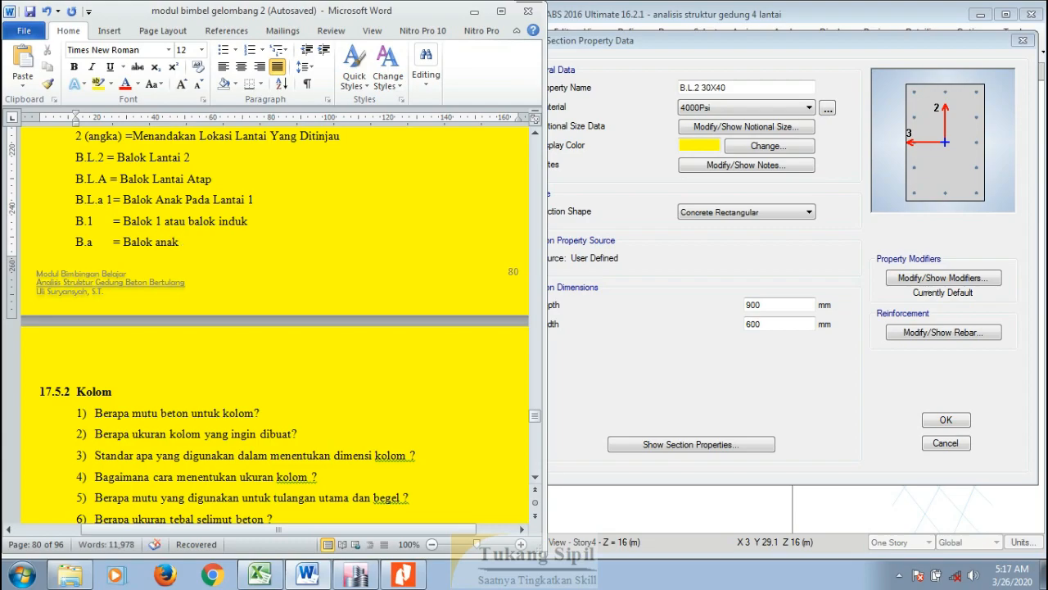
# Step: Switch to ETABS and give the B.L.2 30X40 section the material BETON 25 MPa and an orange display color
pyautogui.click(613, 140)
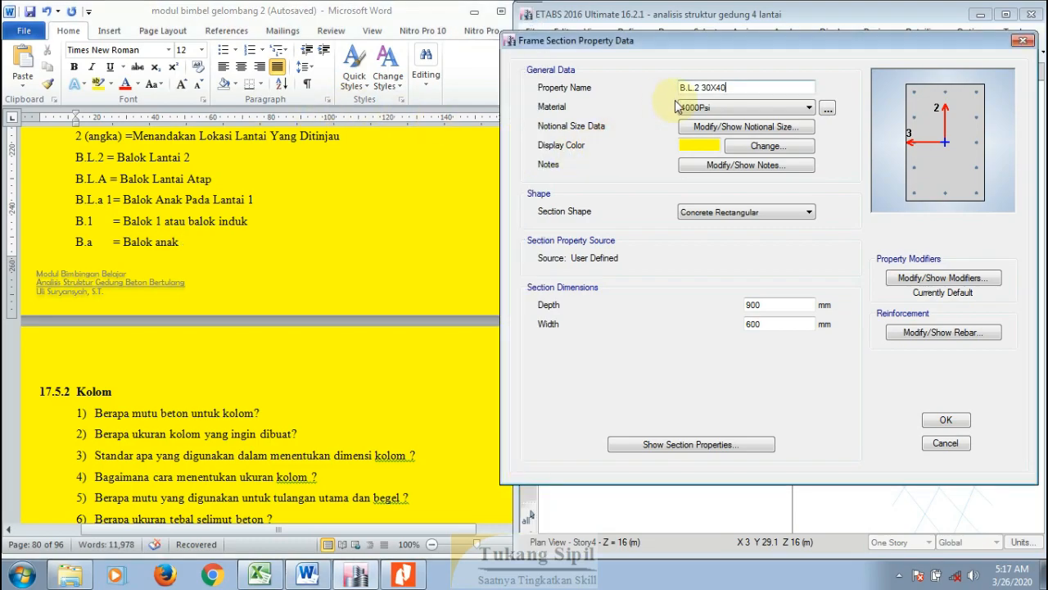
pyautogui.click(700, 111)
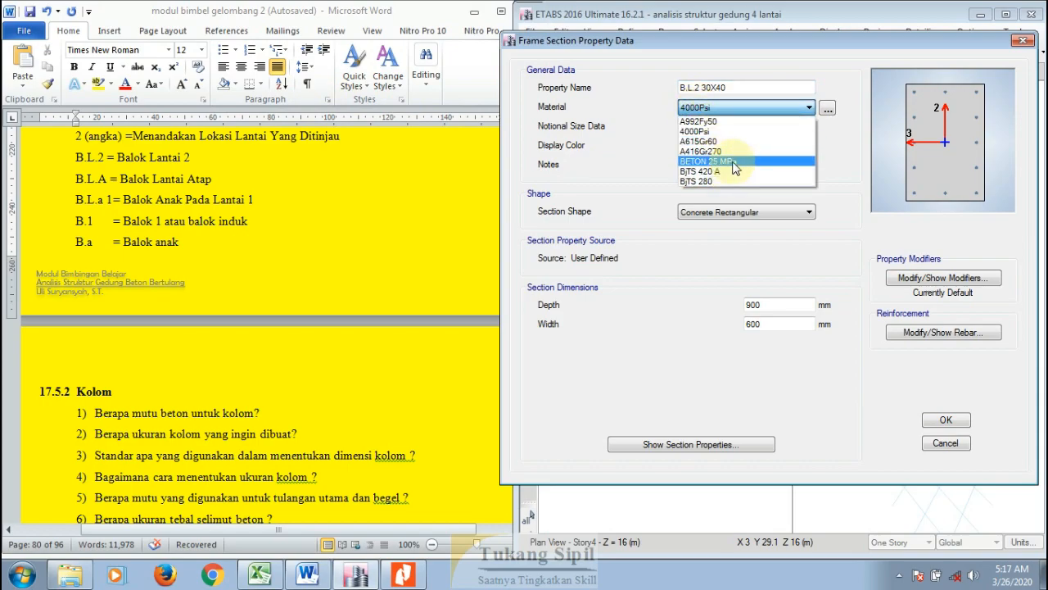
pyautogui.click(734, 163)
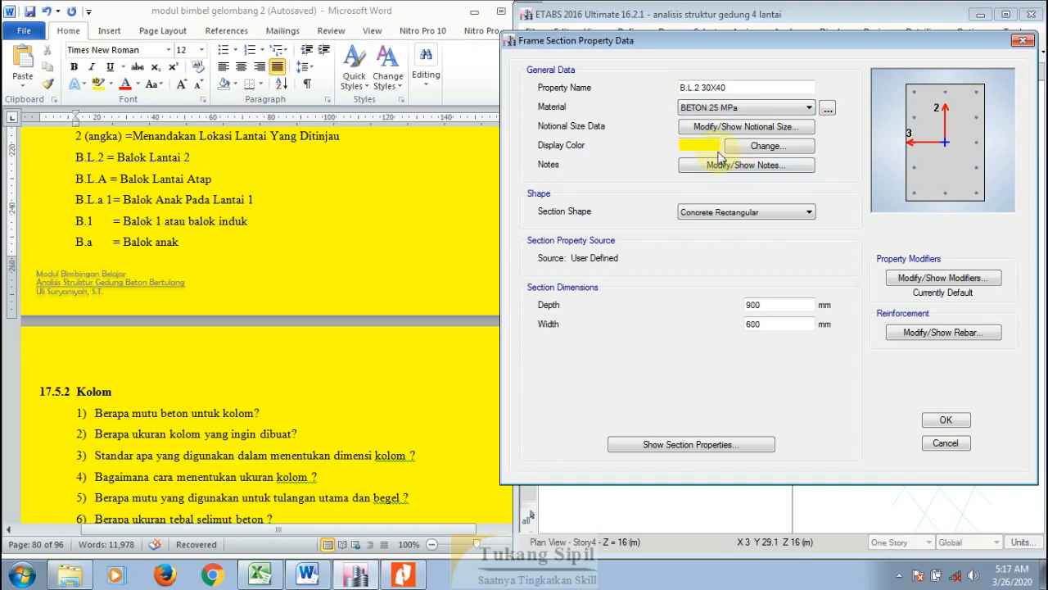
pyautogui.click(717, 146)
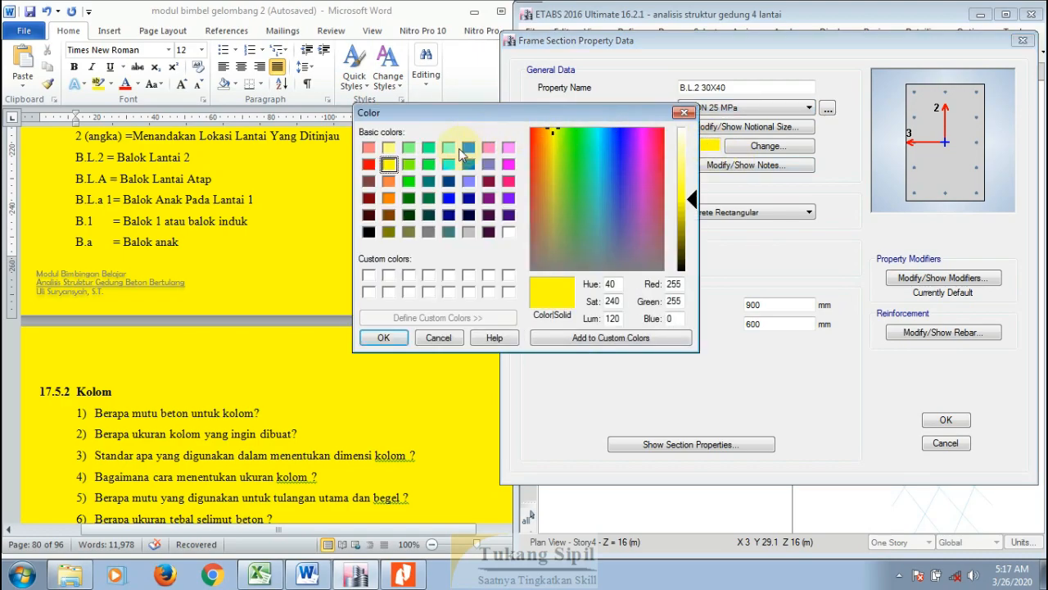
pyautogui.click(388, 199)
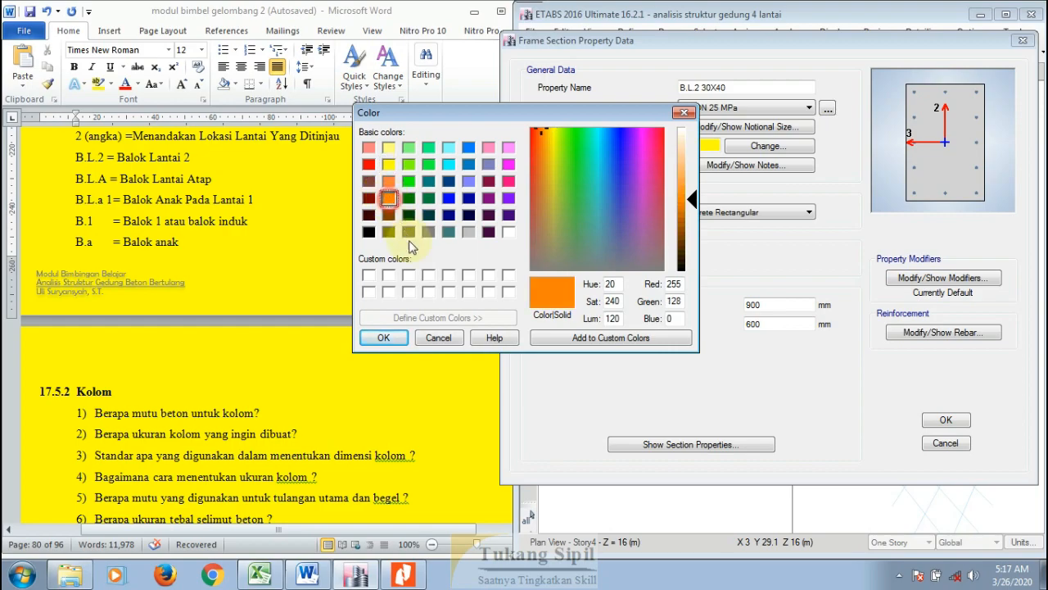
pyautogui.click(383, 338)
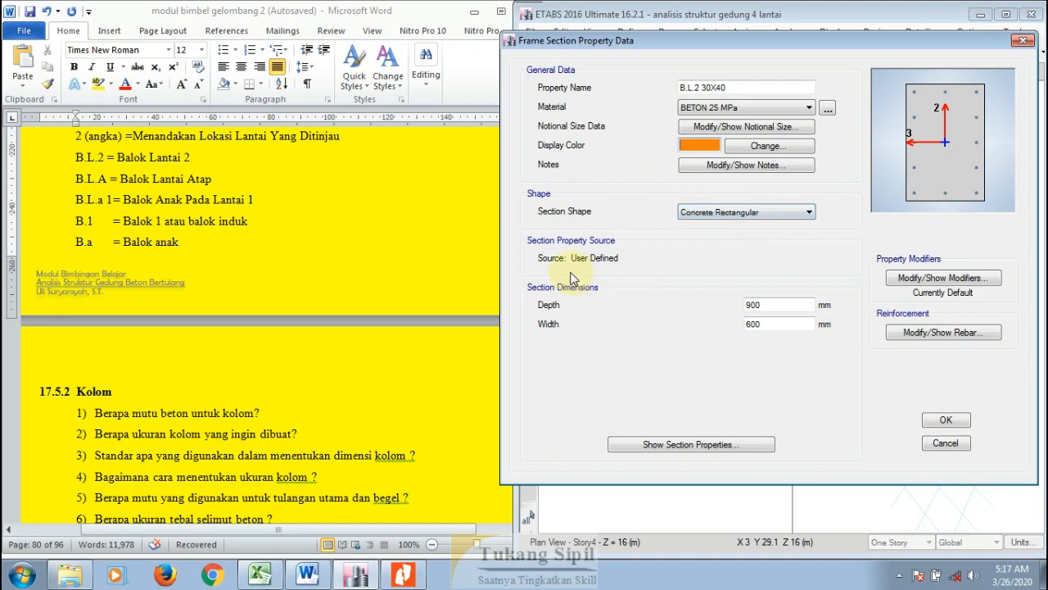
# Step: Set the B.L.2 30X40 section dimensions to a depth of 400 mm and a width of 300 mm
pyautogui.doubleClick(753, 305)
pyautogui.write('400')
pyautogui.doubleClick(769, 325)
pyautogui.write('3')
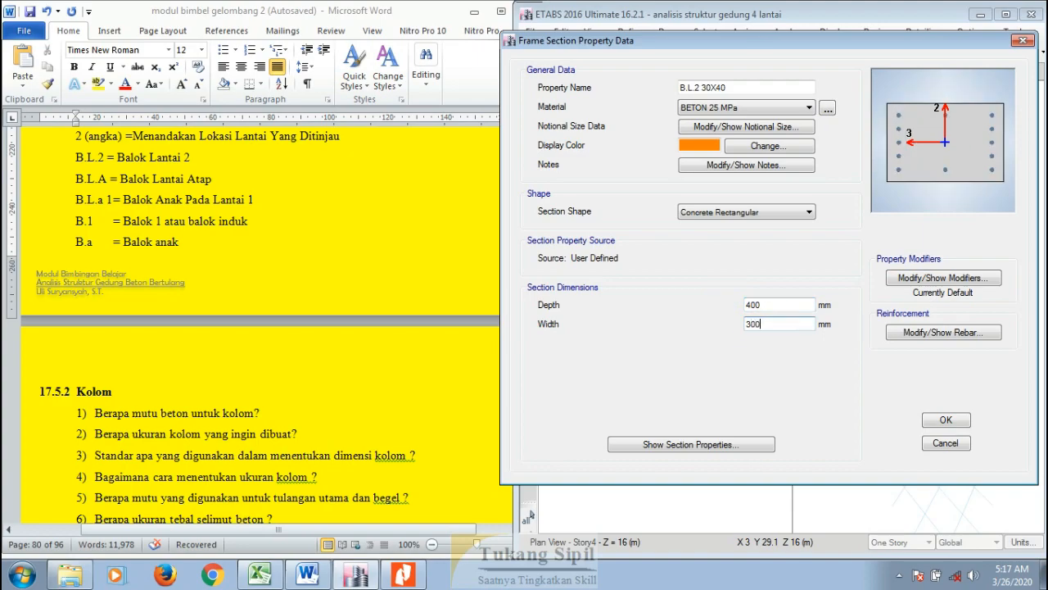
pyautogui.click(790, 306)
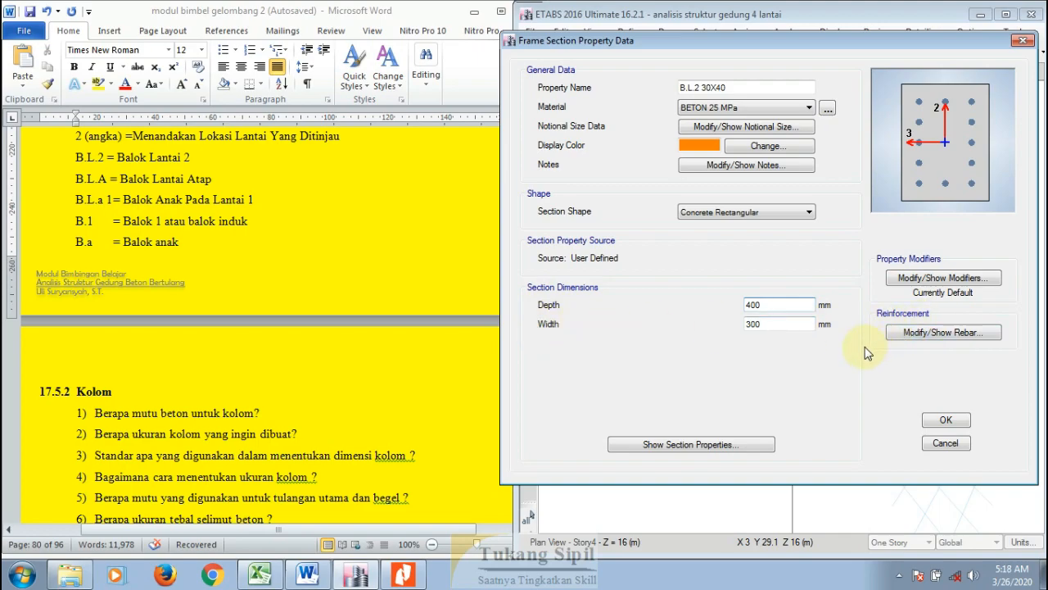
# Step: Open the section's reinforcement data and set the design type to M3 Design Only (Beam)
pyautogui.click(921, 332)
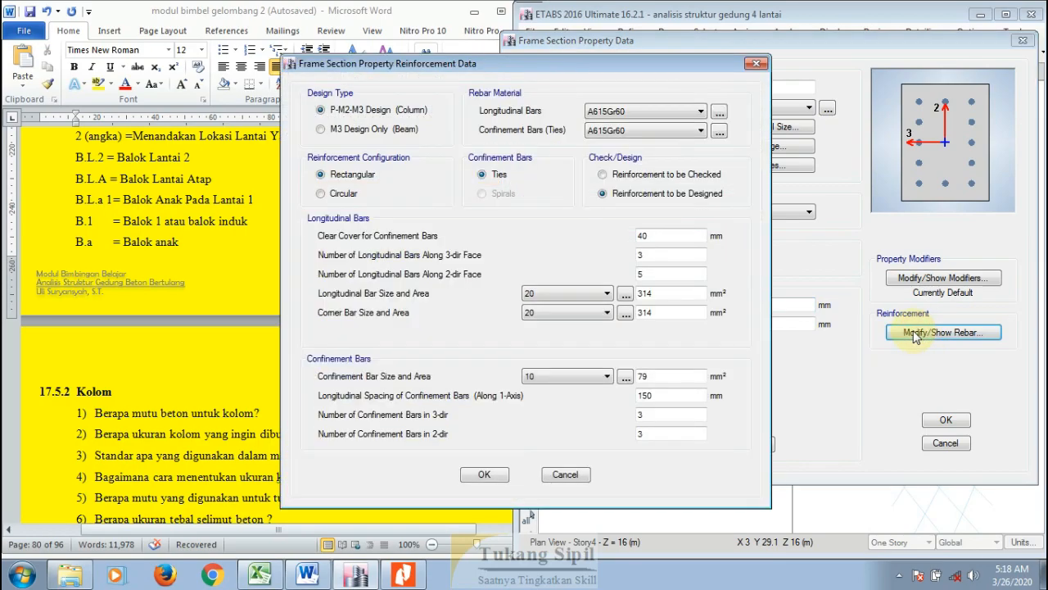
pyautogui.moveTo(604, 65); pyautogui.dragTo(670, 48)
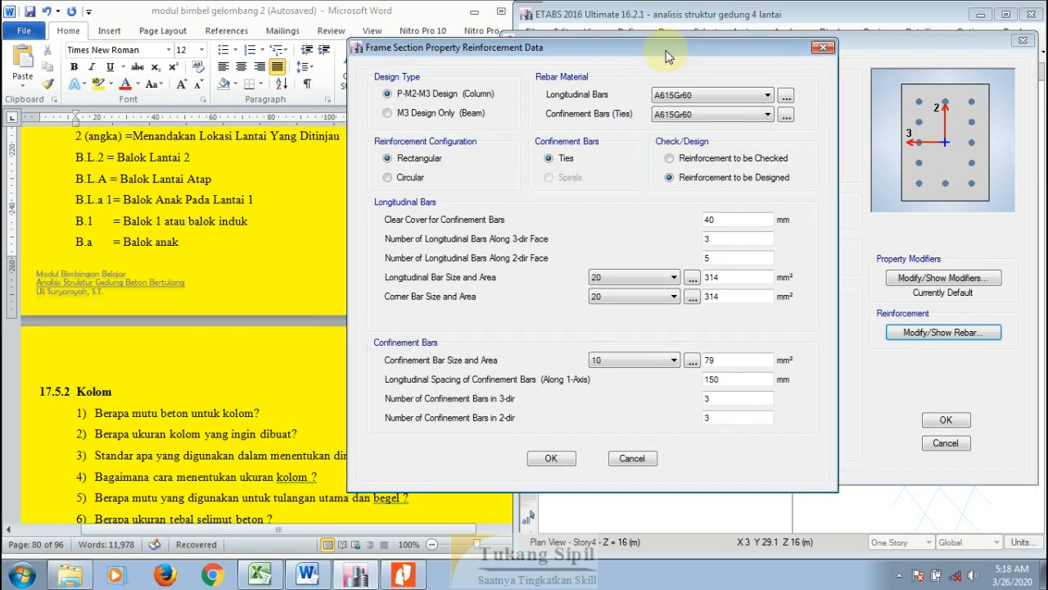
pyautogui.click(414, 115)
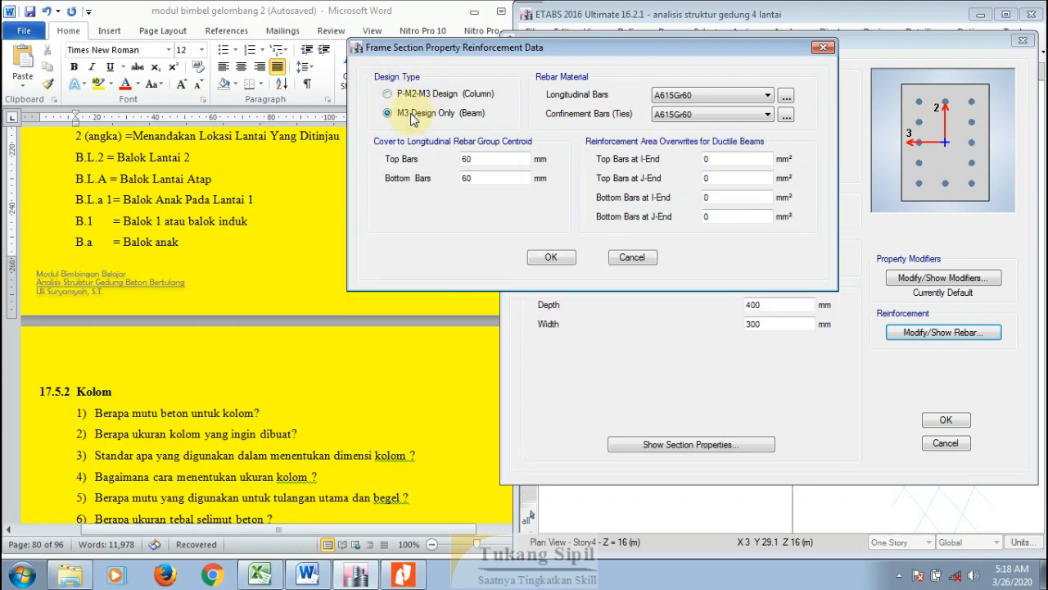
pyautogui.click(442, 94)
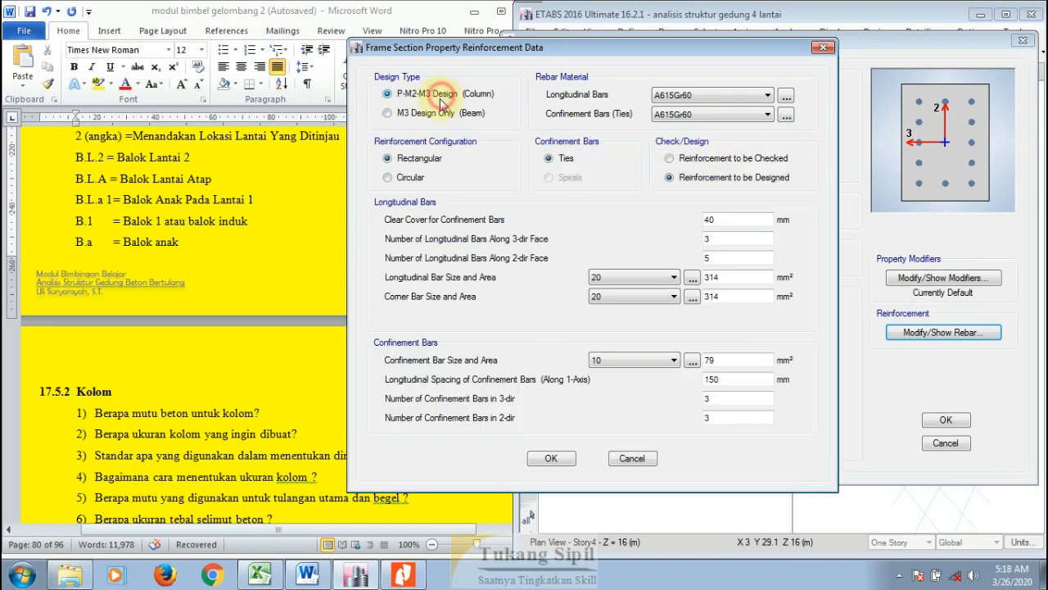
pyautogui.click(438, 113)
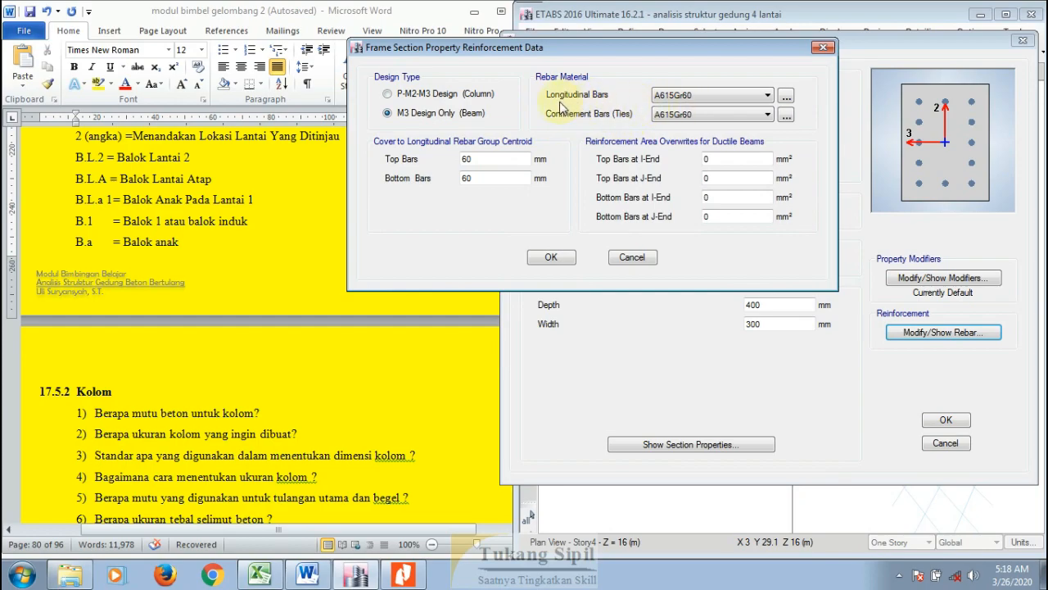
# Step: Assign rebar material BjTS 420 A to the longitudinal bars and BjTS 280 to the confinement bars (ties)
pyautogui.click(693, 96)
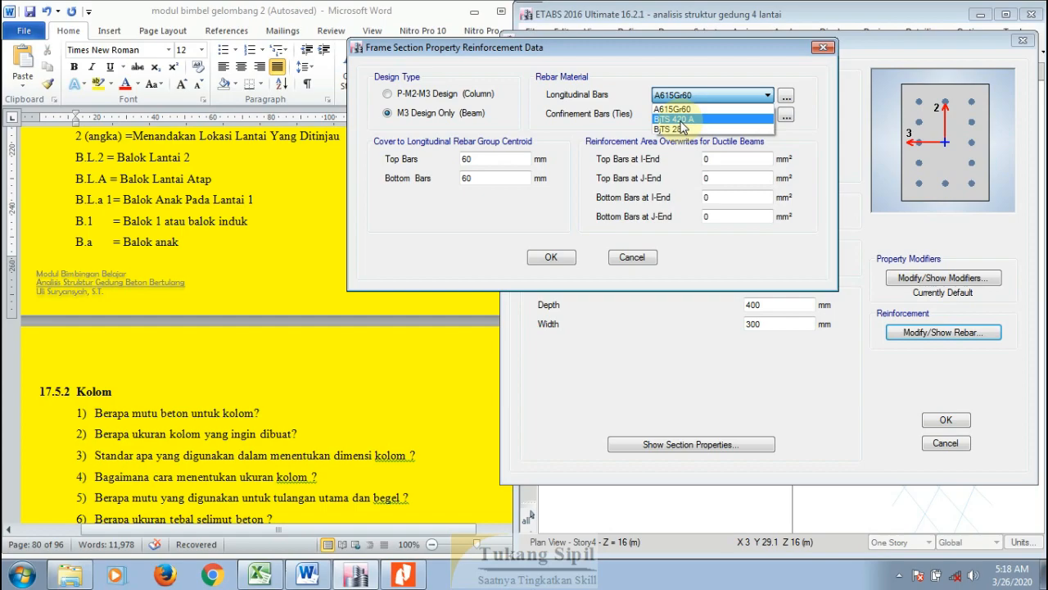
pyautogui.click(680, 121)
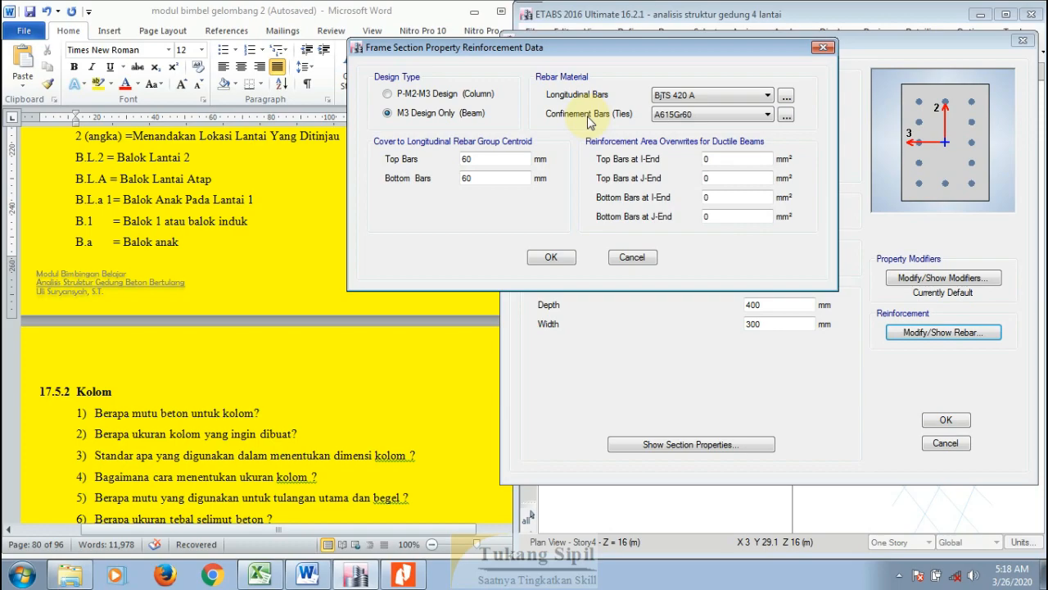
pyautogui.click(665, 116)
pyautogui.click(670, 141)
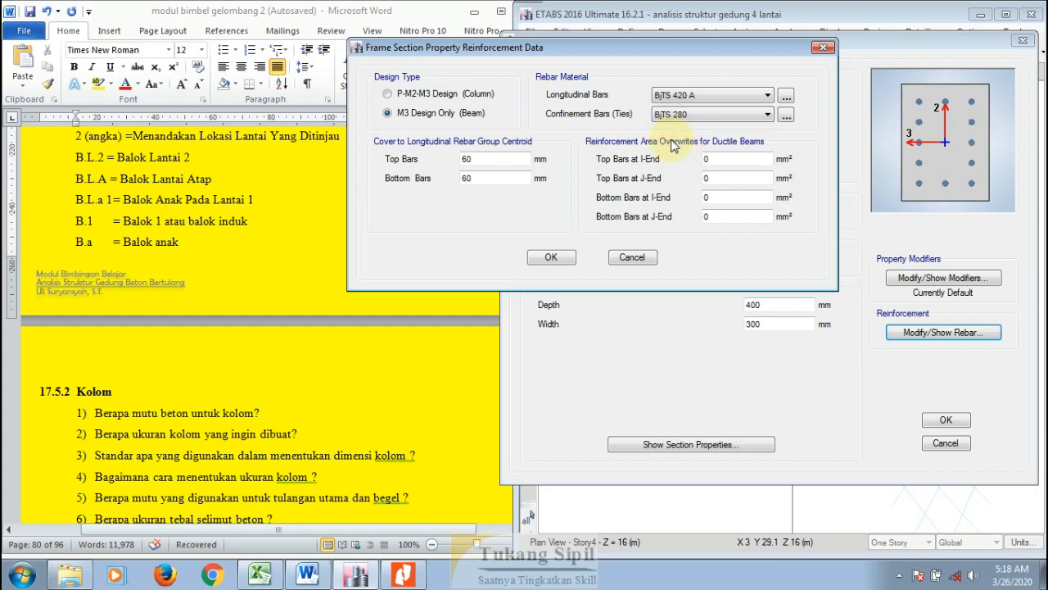
# Step: Set the cover to the longitudinal rebar group centroid to 50 mm for both top and bottom bars
pyautogui.click(497, 157)
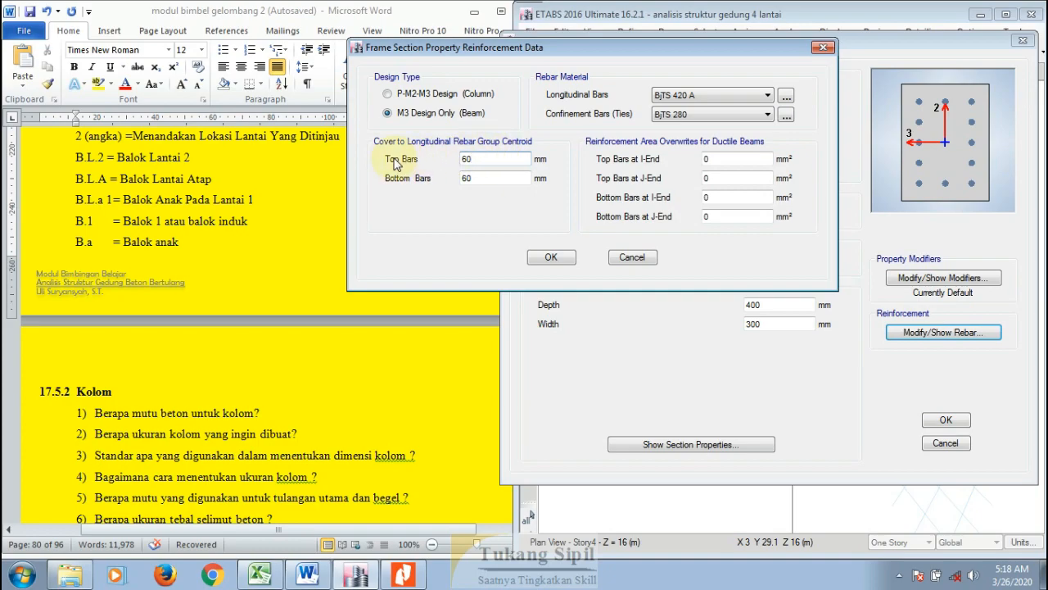
pyautogui.doubleClick(475, 158)
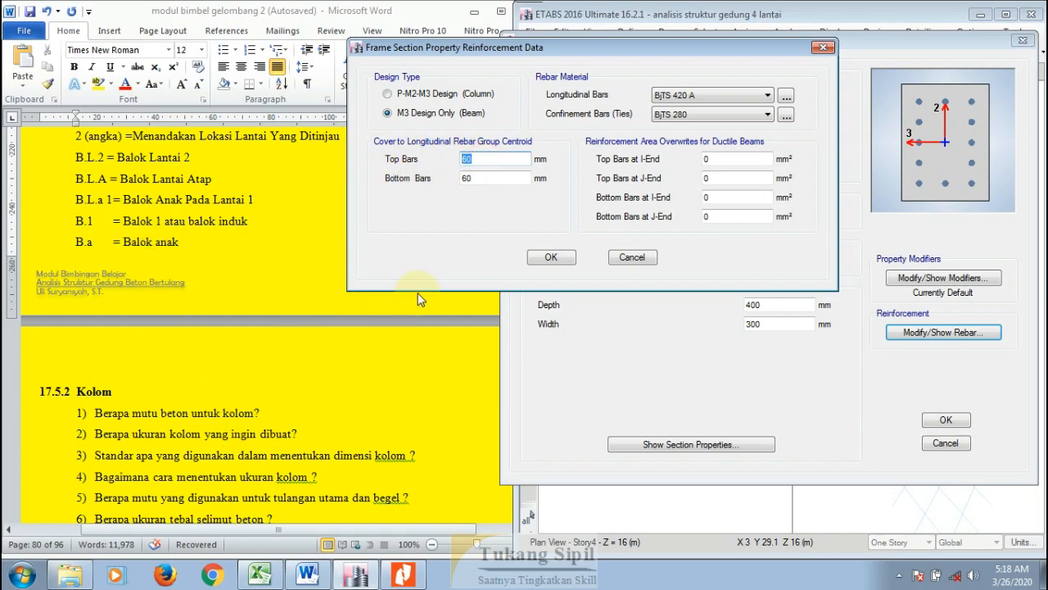
pyautogui.write('50')
pyautogui.moveTo(476, 178); pyautogui.dragTo(456, 184)
pyautogui.write('50')
pyautogui.moveTo(539, 50); pyautogui.dragTo(687, 65)
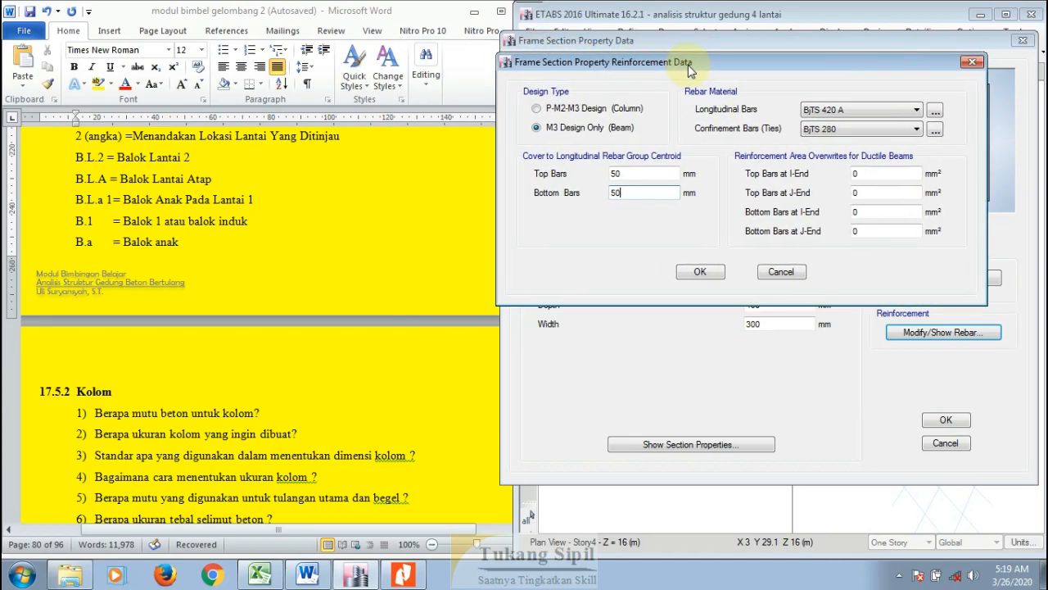
pyautogui.click(622, 179)
pyautogui.click(624, 191)
pyautogui.click(632, 175)
pyautogui.click(631, 192)
pyautogui.click(637, 178)
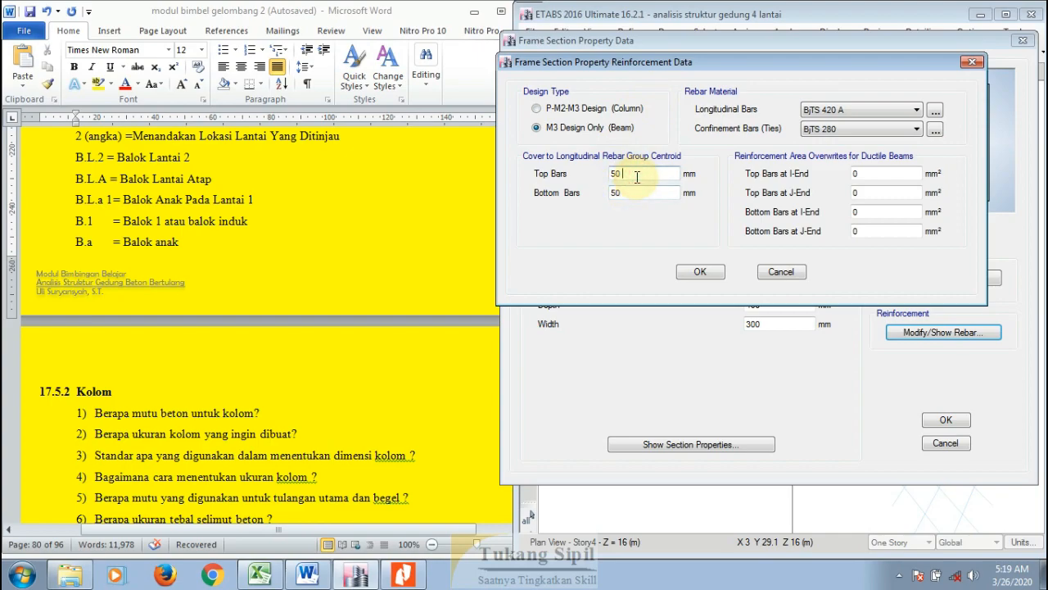
# Step: Switch to Nitro Pro, search sni-2847-2013 for 7.7.1, and go to the "Beton cor setempat (non-prategang)" clause
pyautogui.click(396, 577)
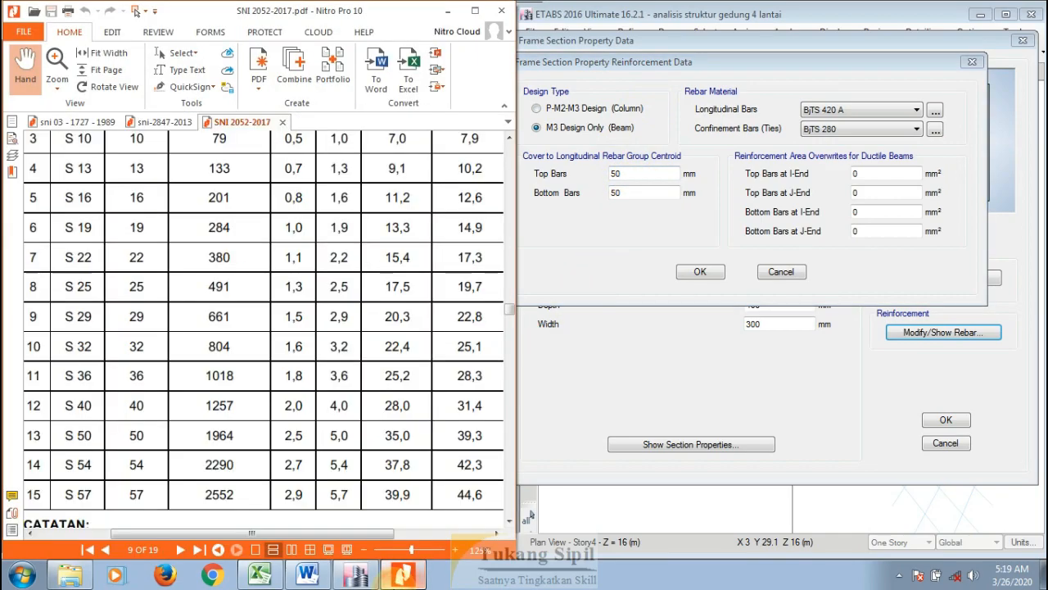
pyautogui.click(164, 121)
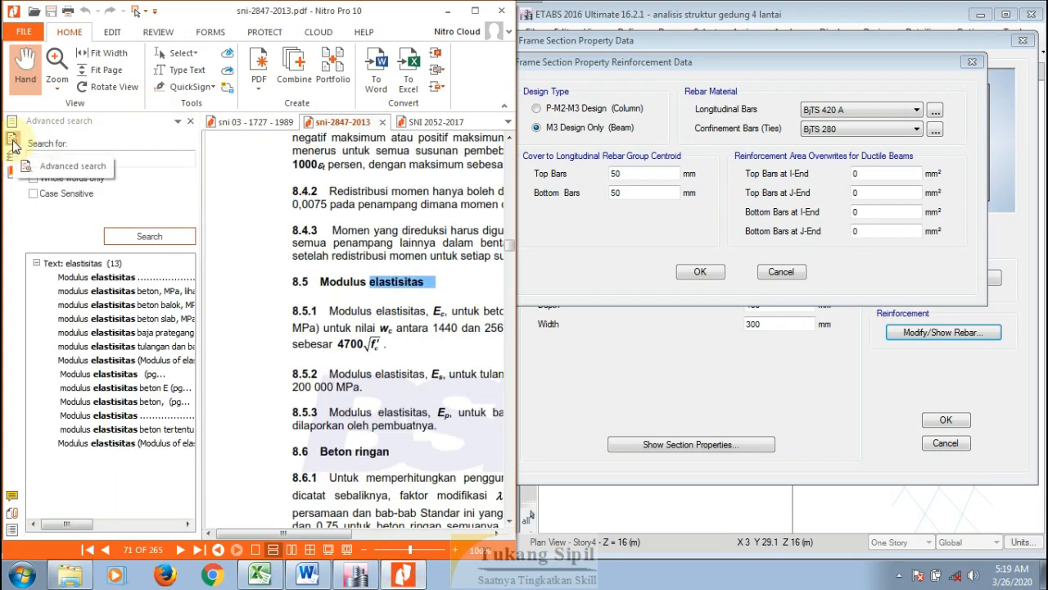
pyautogui.doubleClick(75, 155)
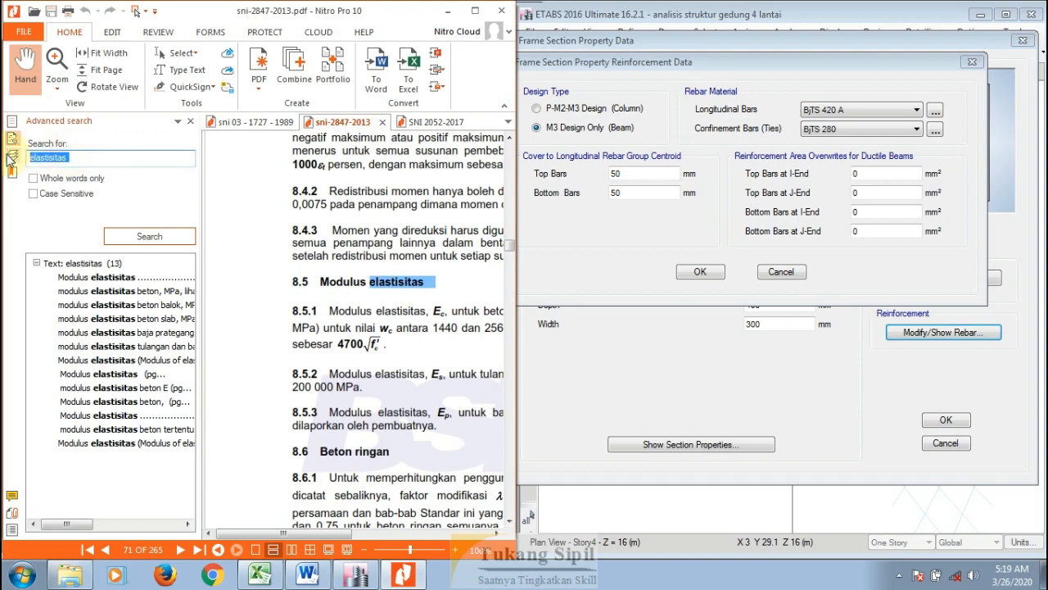
pyautogui.write('7.7.1')
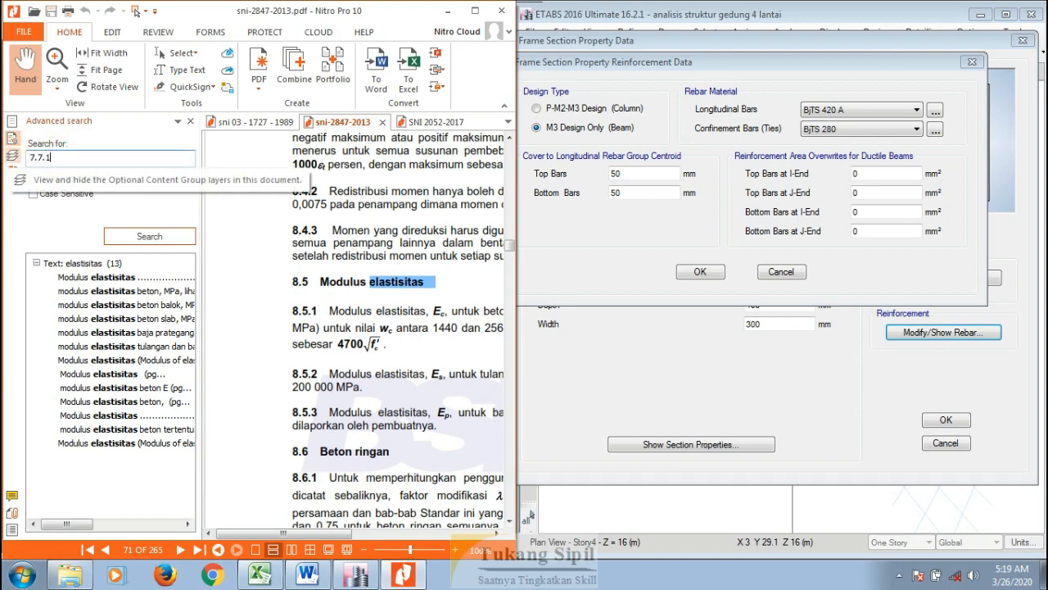
pyautogui.press('Return')
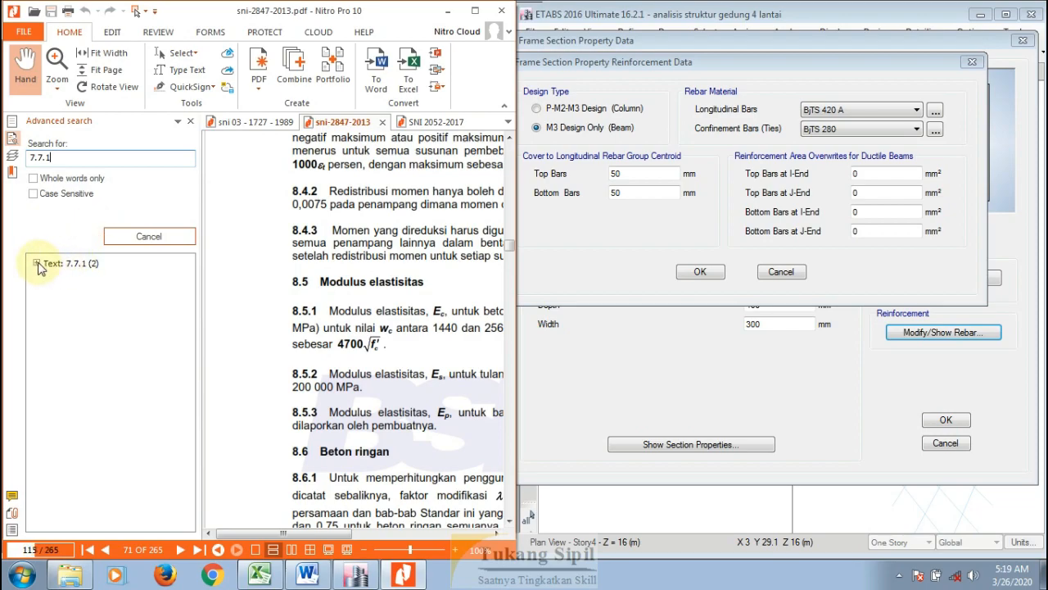
pyautogui.click(37, 264)
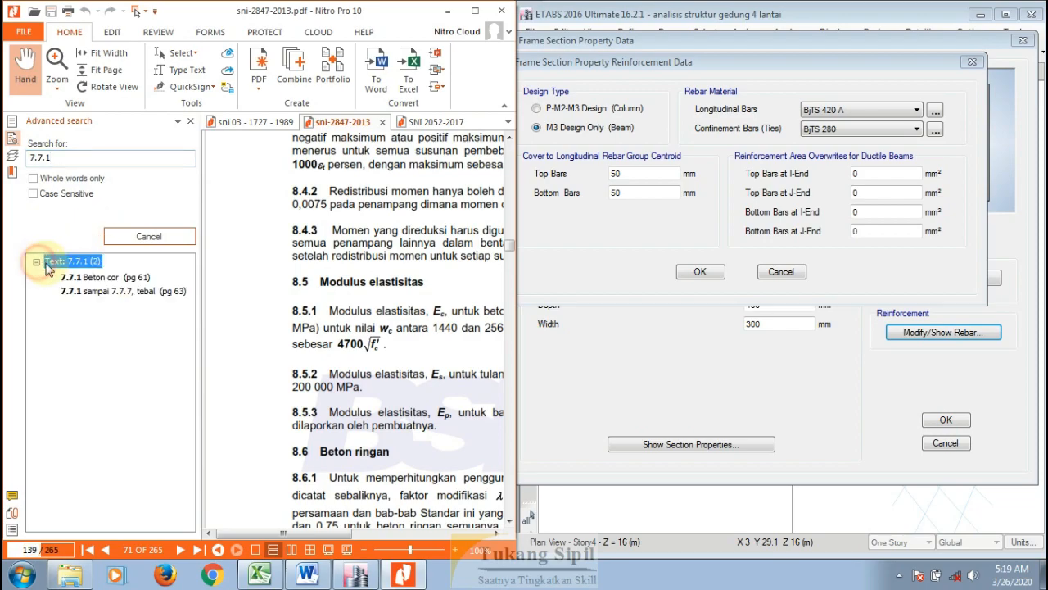
pyautogui.click(102, 291)
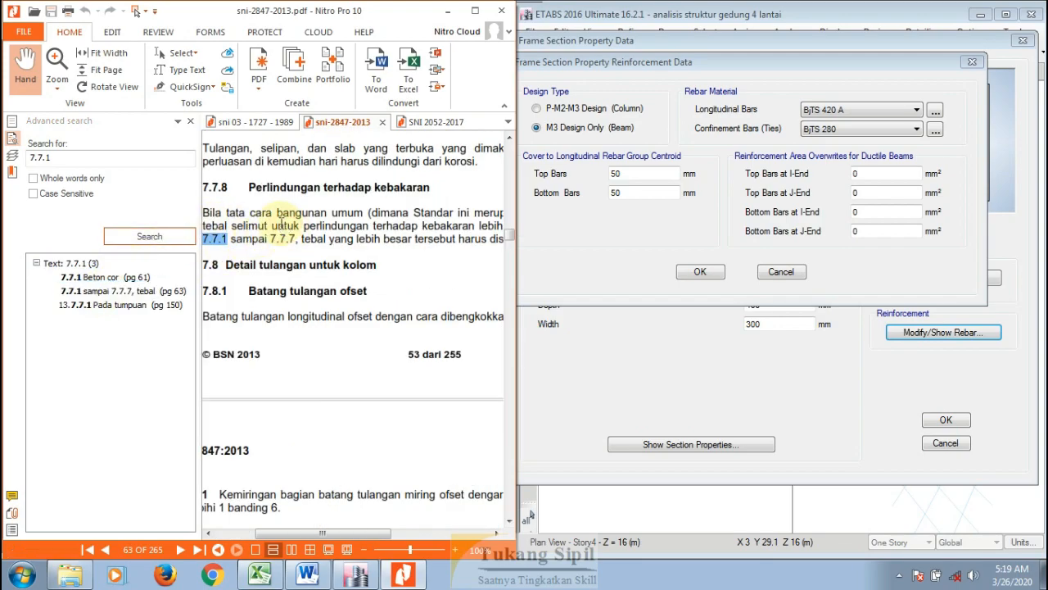
pyautogui.click(131, 277)
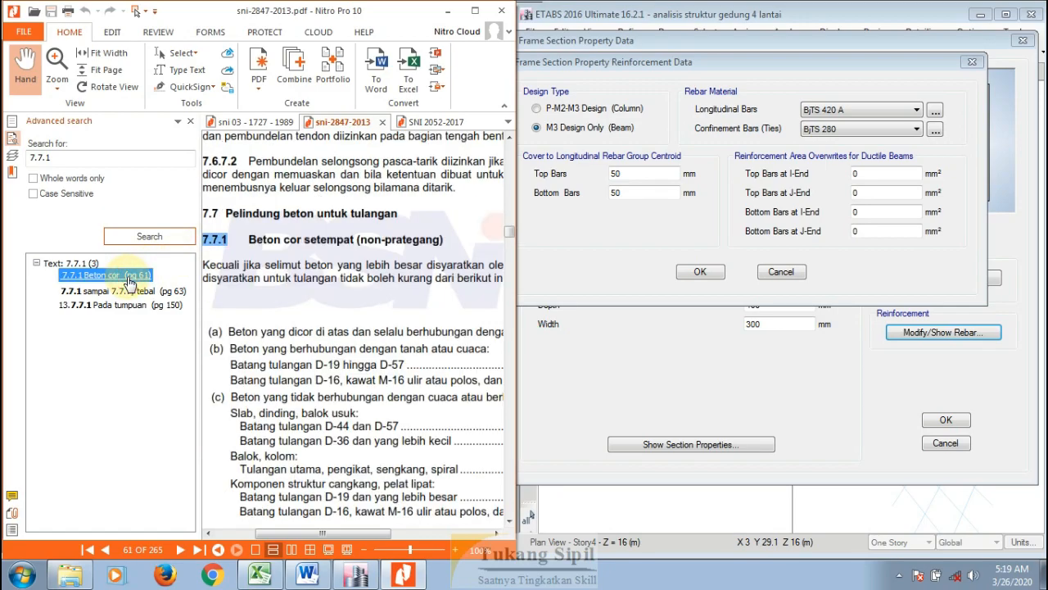
pyautogui.click(191, 121)
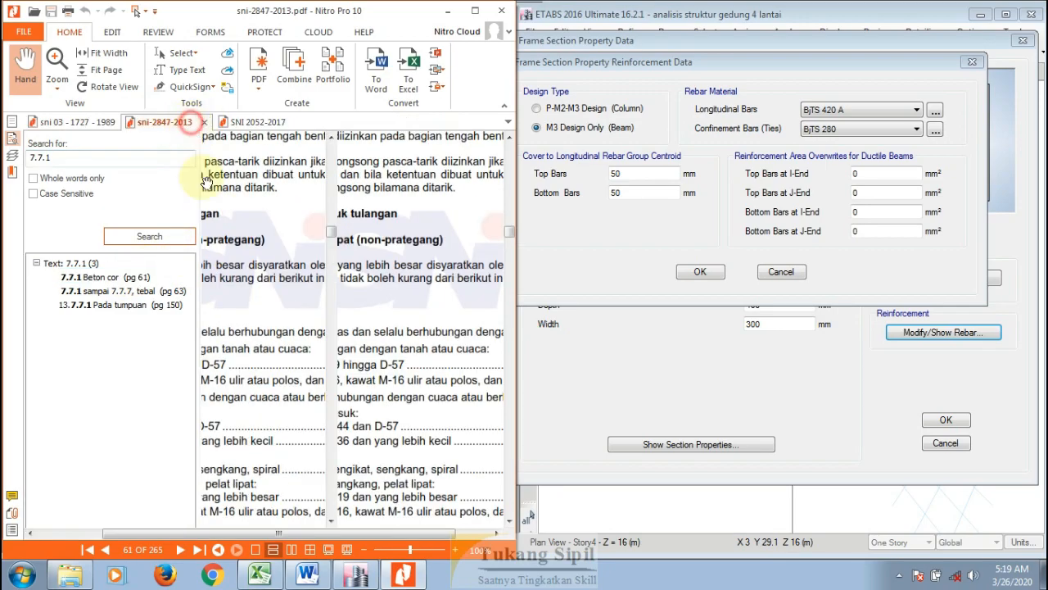
# Step: Examine section 7.7 Pelindung beton untuk tulangan, highlighting its title and the 7.7.1 (b) condition for concrete exposed to soil or weather
pyautogui.scroll(-1, 246, 264)
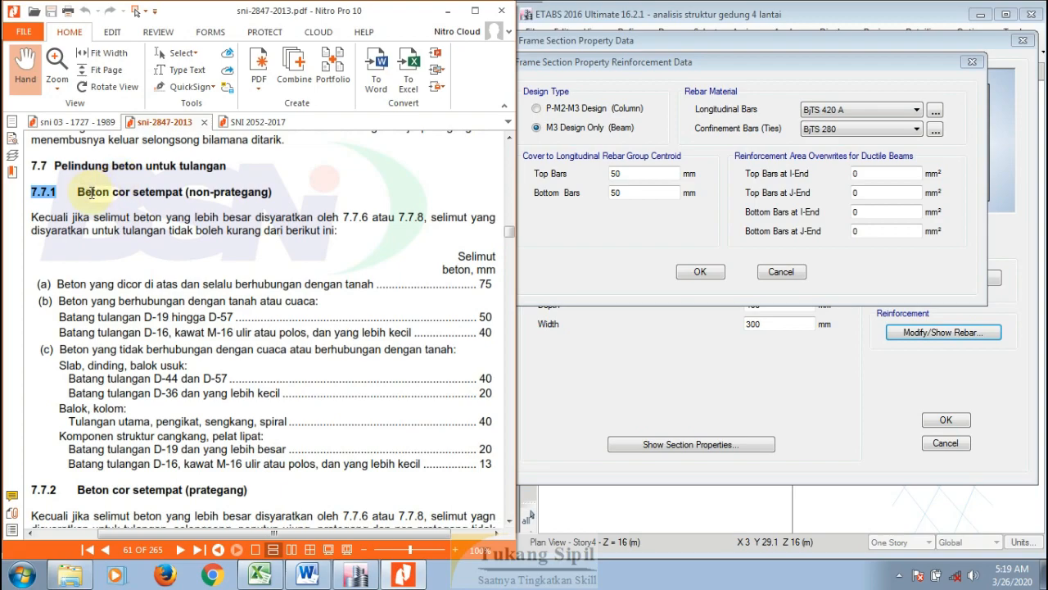
pyautogui.moveTo(55, 166); pyautogui.dragTo(242, 165)
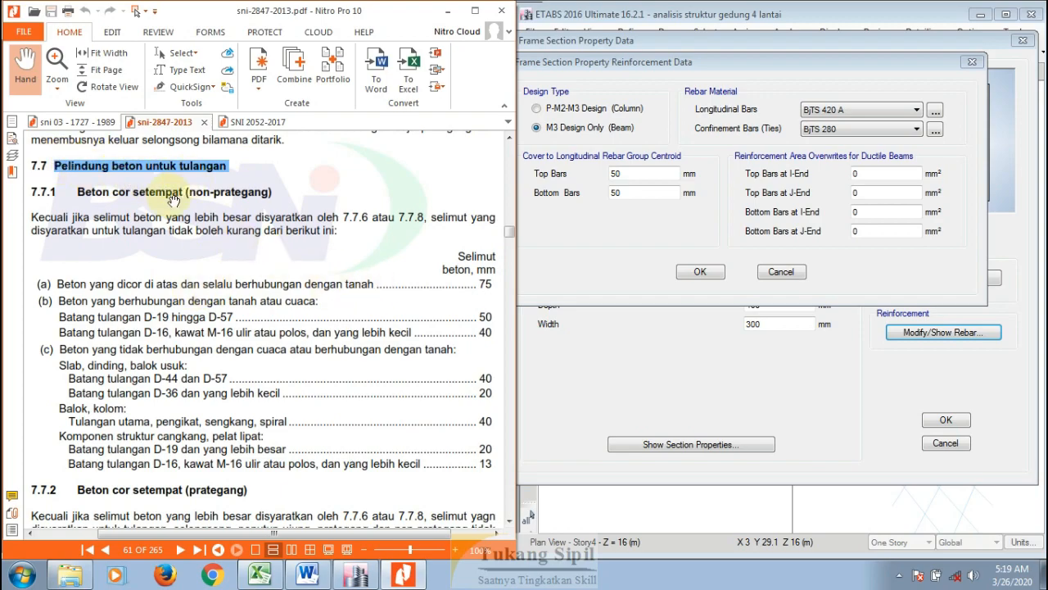
pyautogui.scroll(-1, 167, 293)
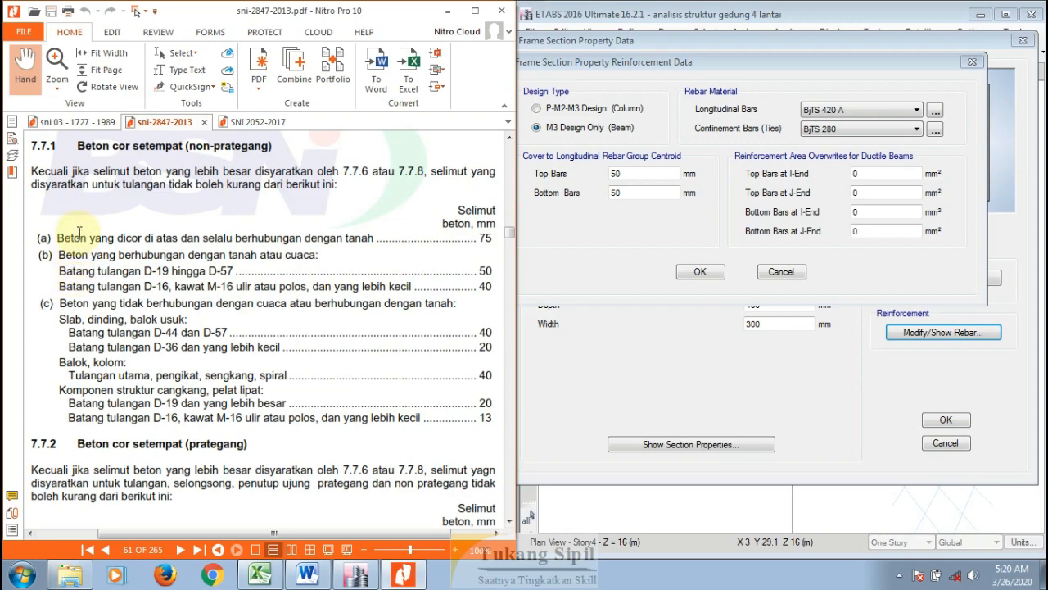
pyautogui.click(99, 254)
pyautogui.moveTo(99, 254); pyautogui.dragTo(320, 256)
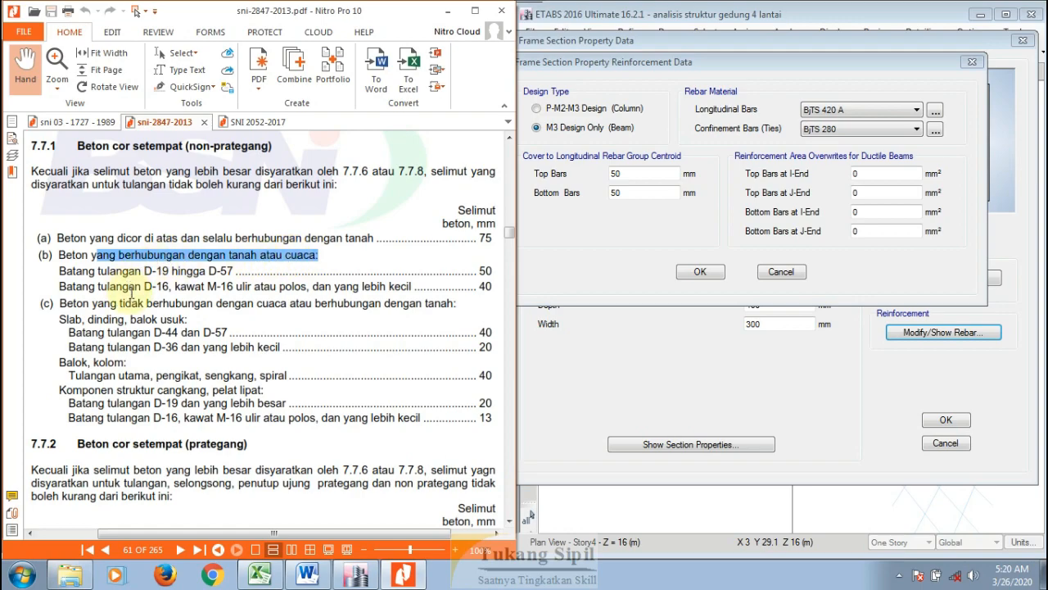
# Step: Highlight D-16 in clause 7.7.1 (b), switch to ETABS, and enter the top bar cover as 40+10 mm
pyautogui.moveTo(142, 285); pyautogui.dragTo(174, 286)
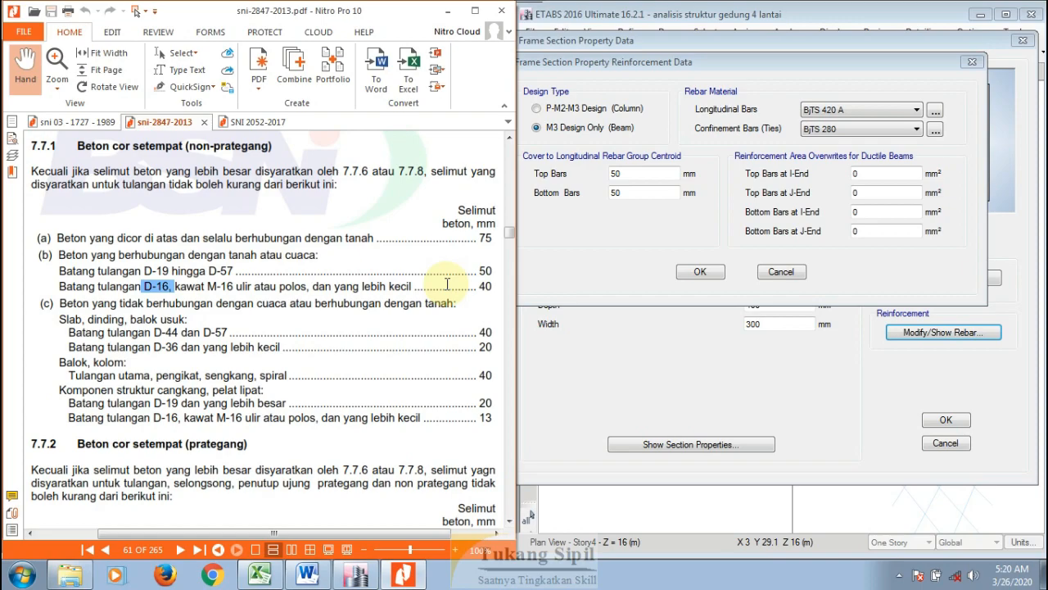
pyautogui.doubleClick(622, 174)
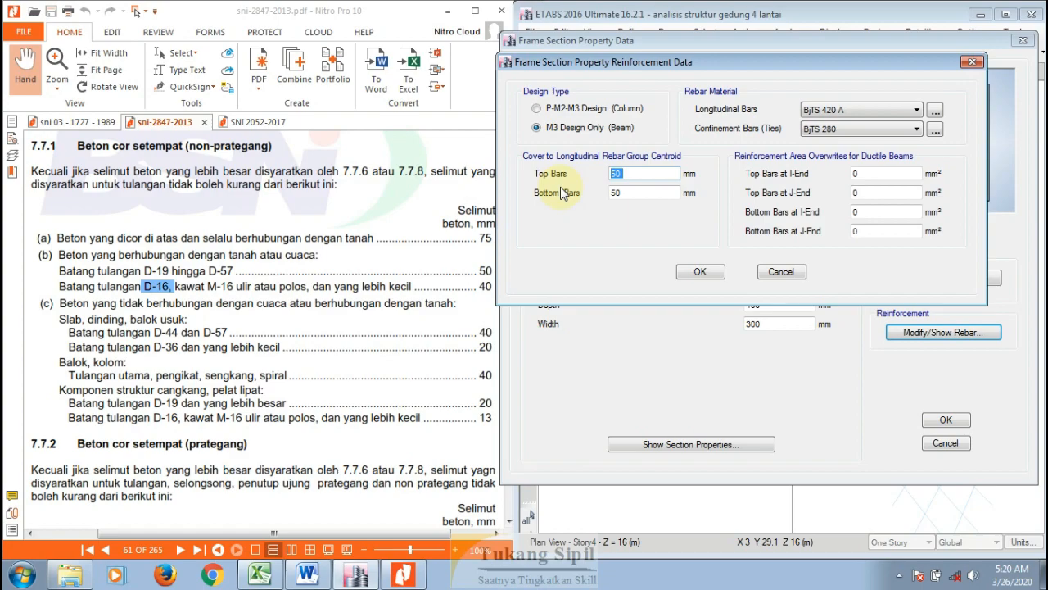
pyautogui.write('40+10')
pyautogui.press('Return')
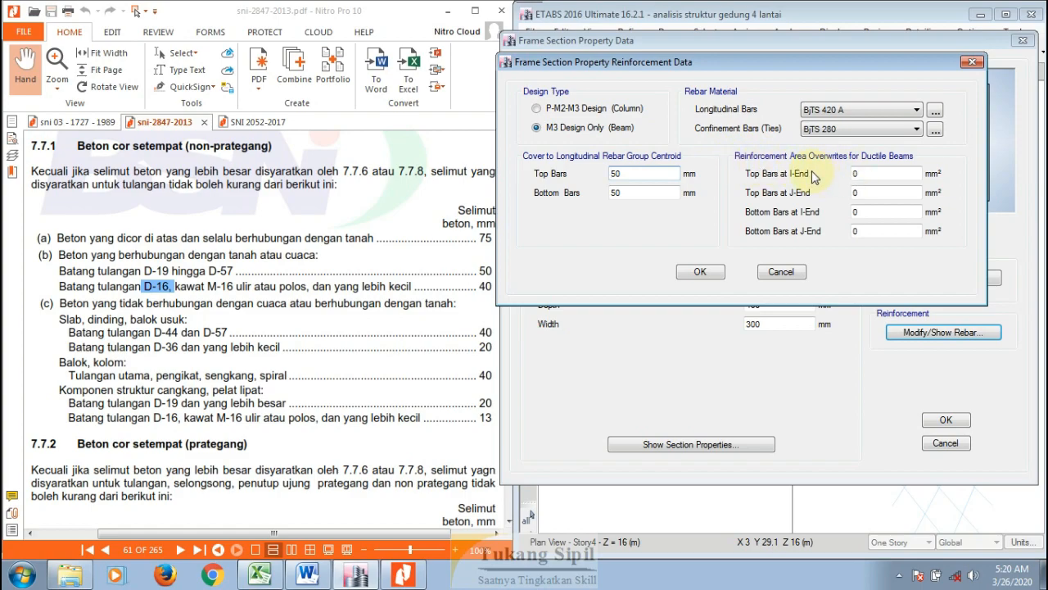
# Step: Keep the top and bottom reinforcement area overwrites at 0 mm² and accept the beam reinforcement data
pyautogui.click(874, 174)
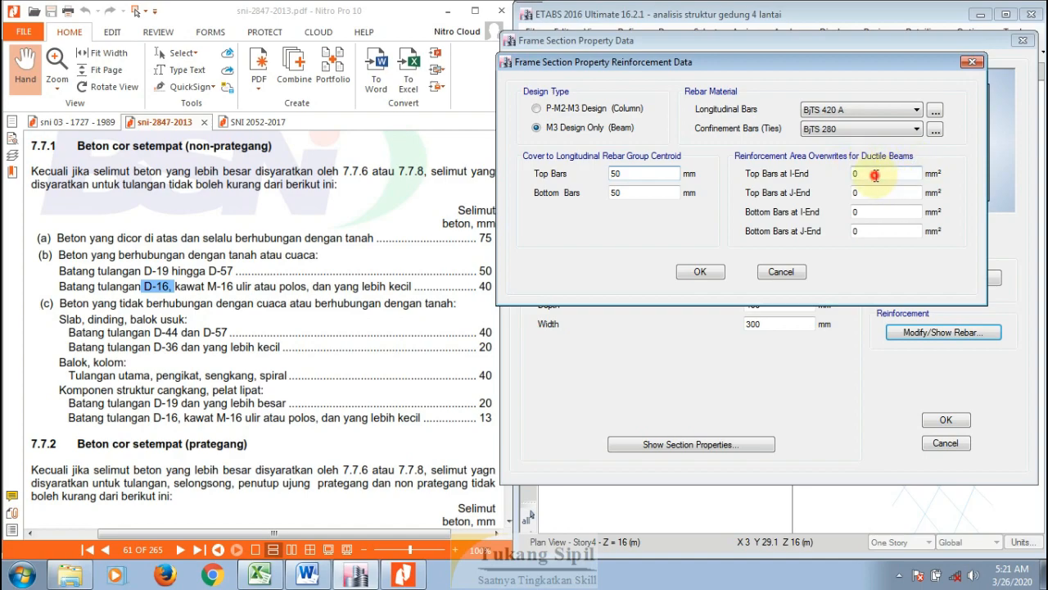
pyautogui.click(891, 214)
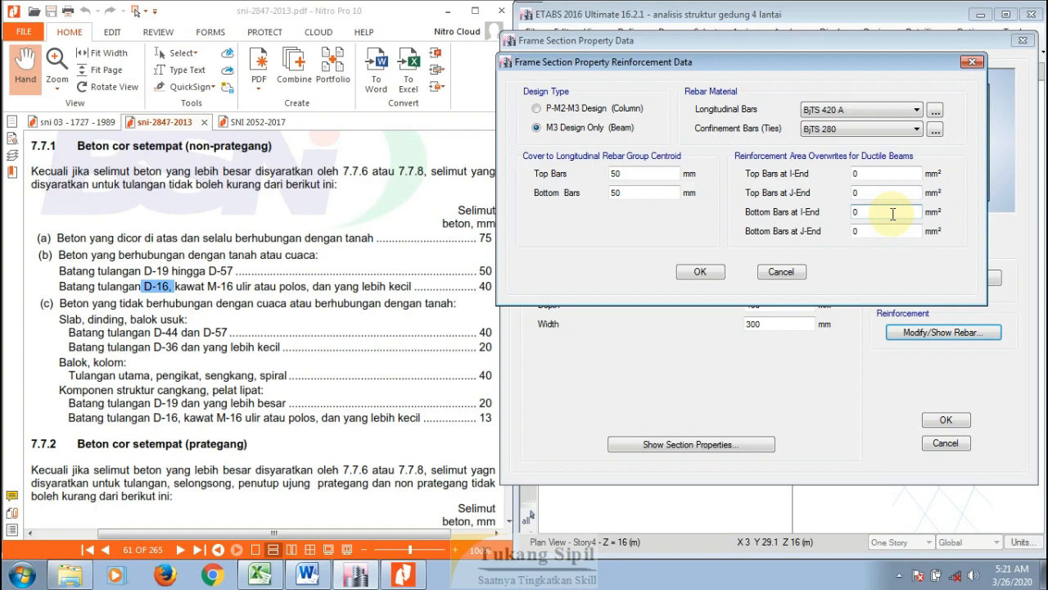
pyautogui.click(887, 229)
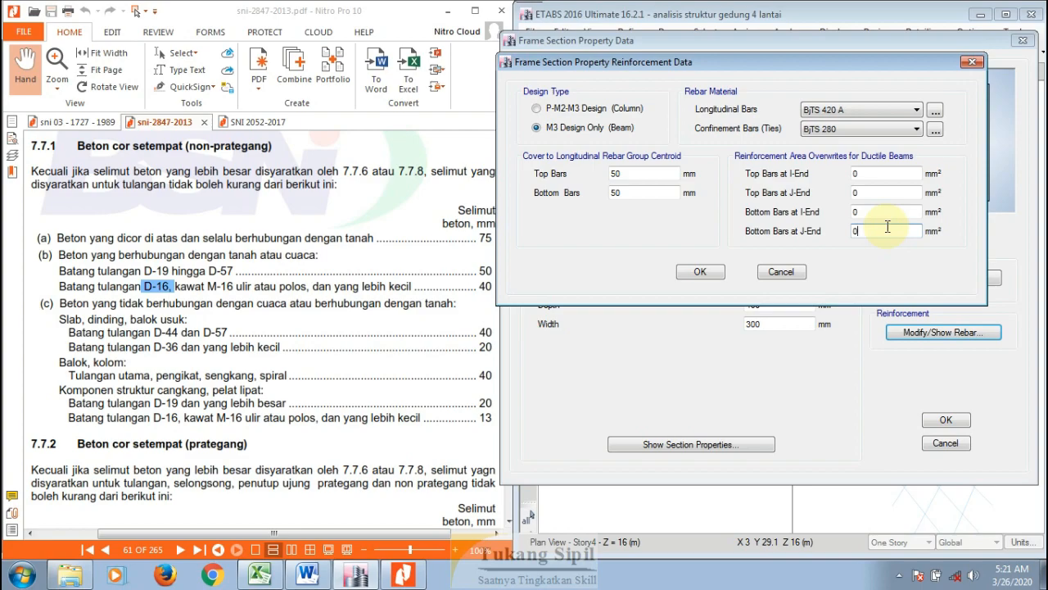
pyautogui.click(704, 272)
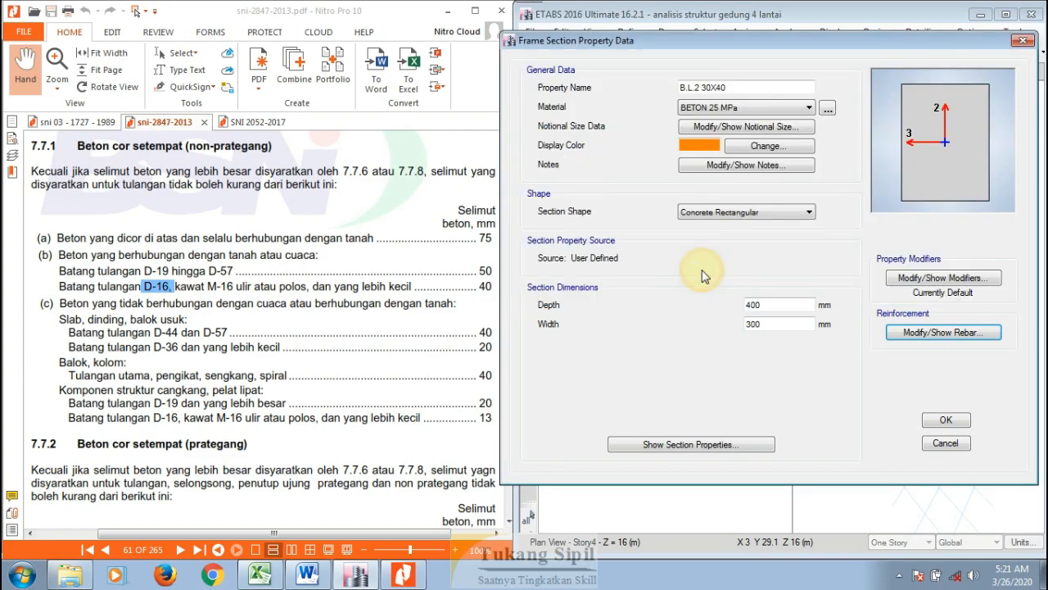
# Step: Check the property/stiffness modification factors without changing them, and save the B.L.2 30X40 section
pyautogui.click(913, 277)
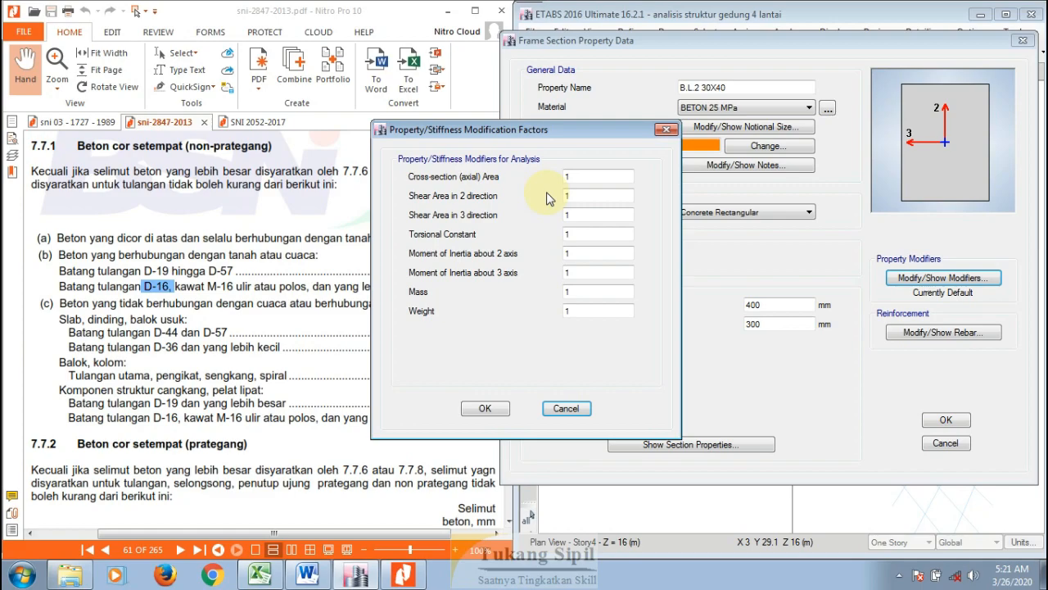
pyautogui.click(566, 408)
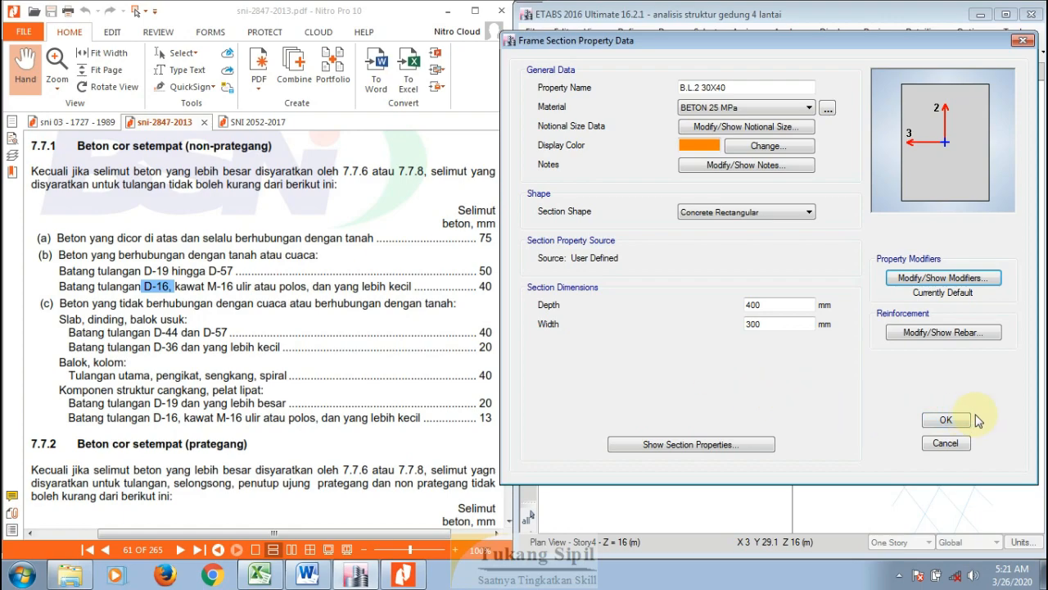
pyautogui.click(946, 420)
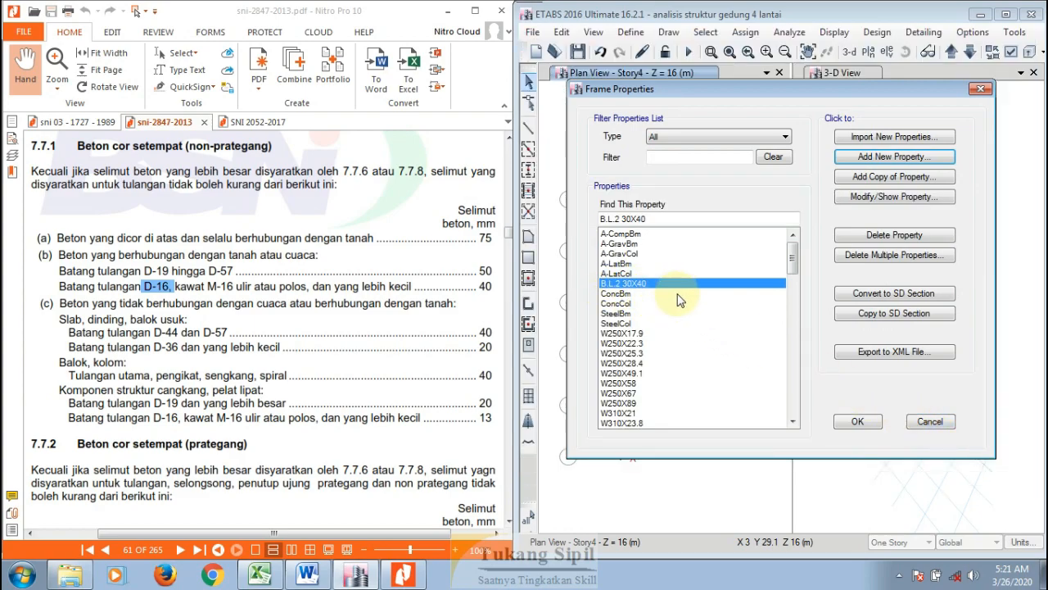
# Step: Switch to Excel and check the X-direction beam table's floors from Lantai 2 up to Lantai Atap
pyautogui.click(259, 575)
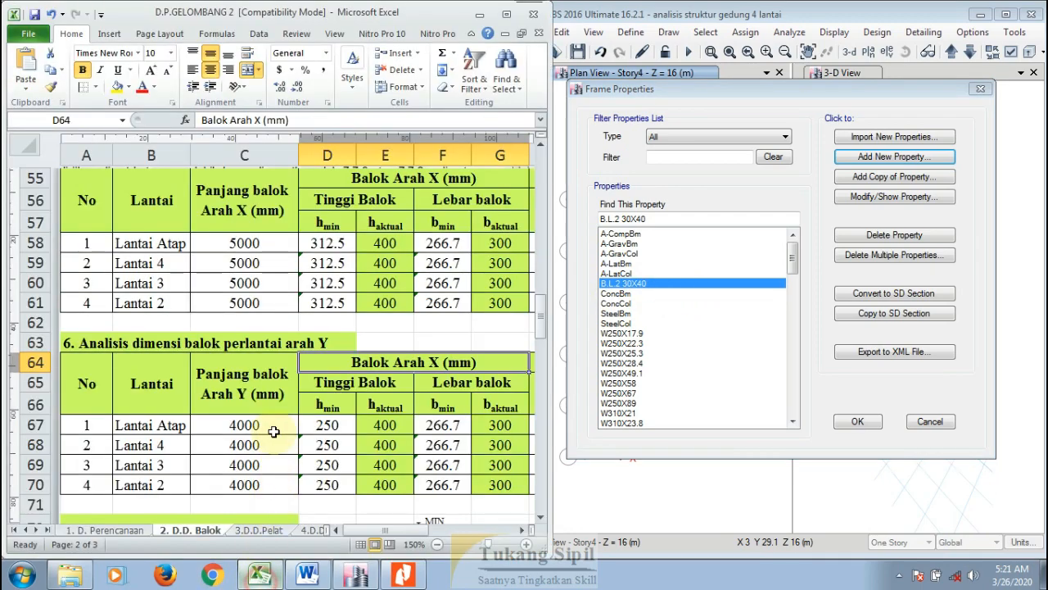
pyautogui.click(161, 283)
pyautogui.click(155, 301)
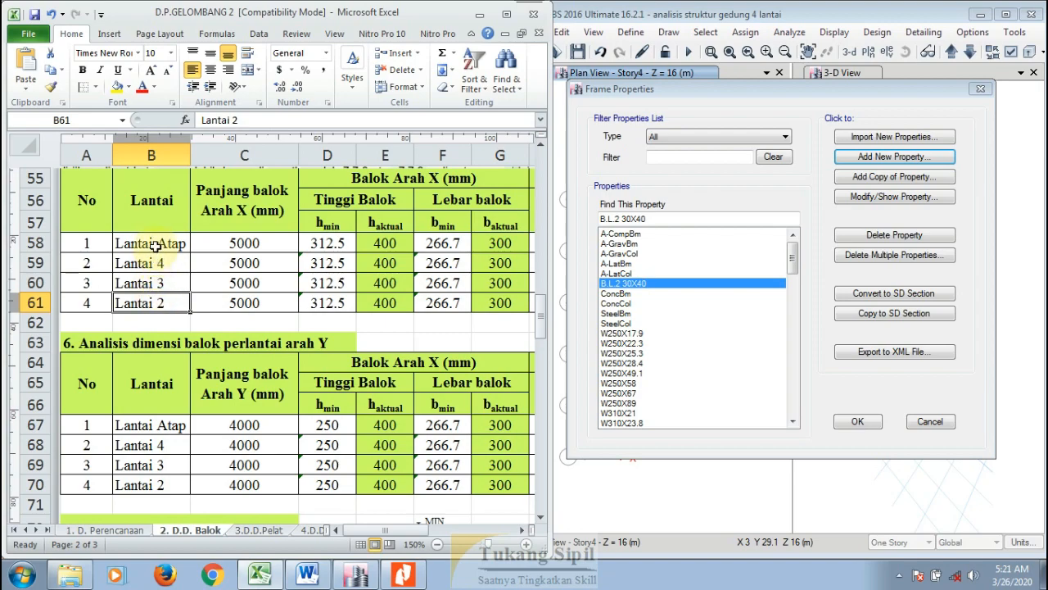
pyautogui.click(152, 282)
pyautogui.click(151, 263)
pyautogui.click(151, 243)
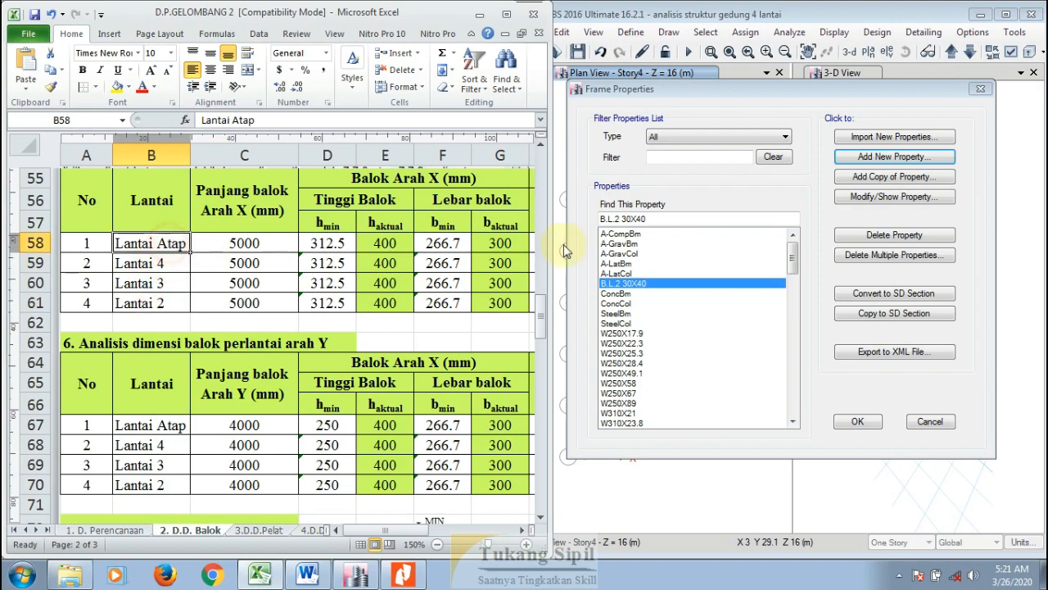
# Step: Switch to ETABS and copy B.L.2 30X40 as B.L.3 30X40 with a gray display colour and the same dimensions and reinforcement
pyautogui.click(811, 208)
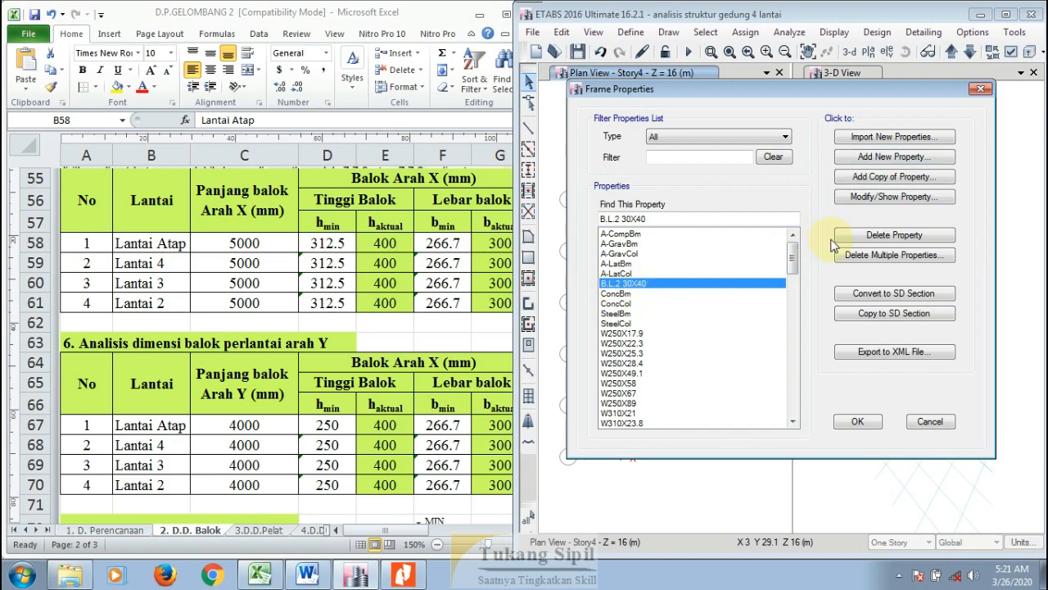
pyautogui.click(875, 179)
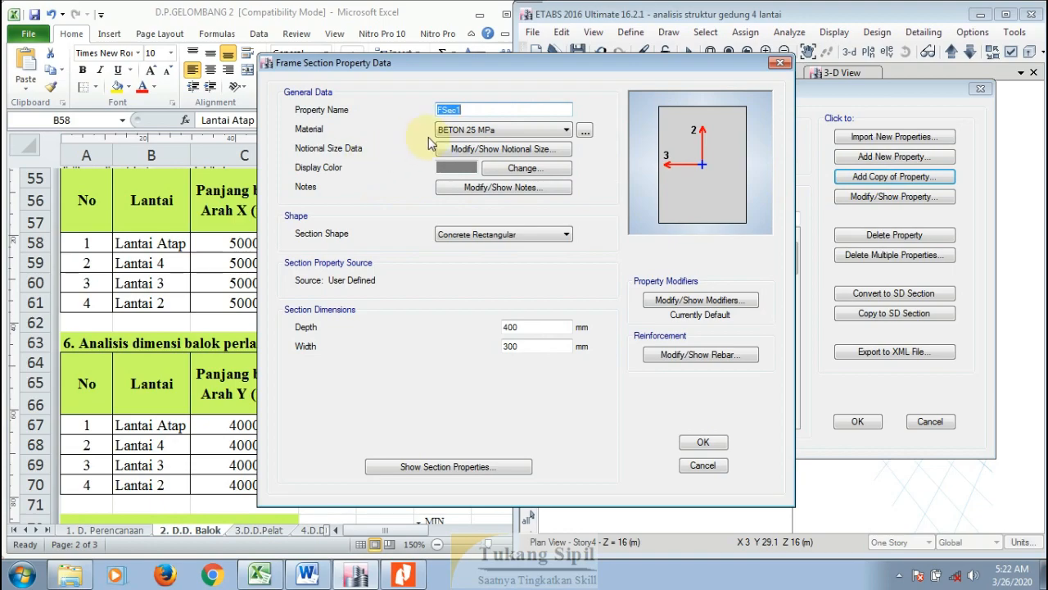
pyautogui.write('B.L.3 30X40')
pyautogui.click(463, 167)
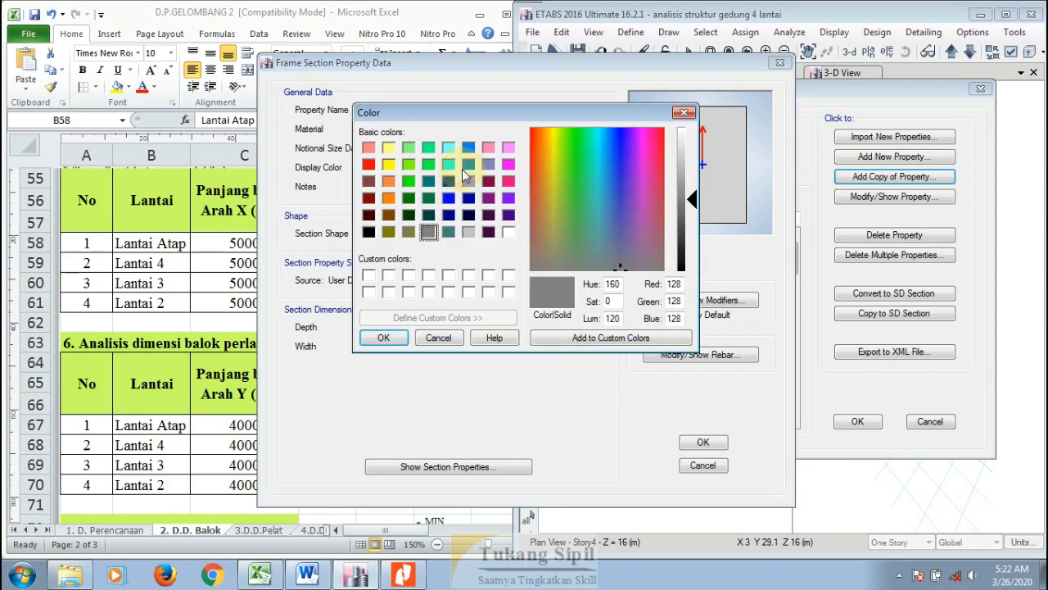
pyautogui.click(385, 338)
pyautogui.click(547, 332)
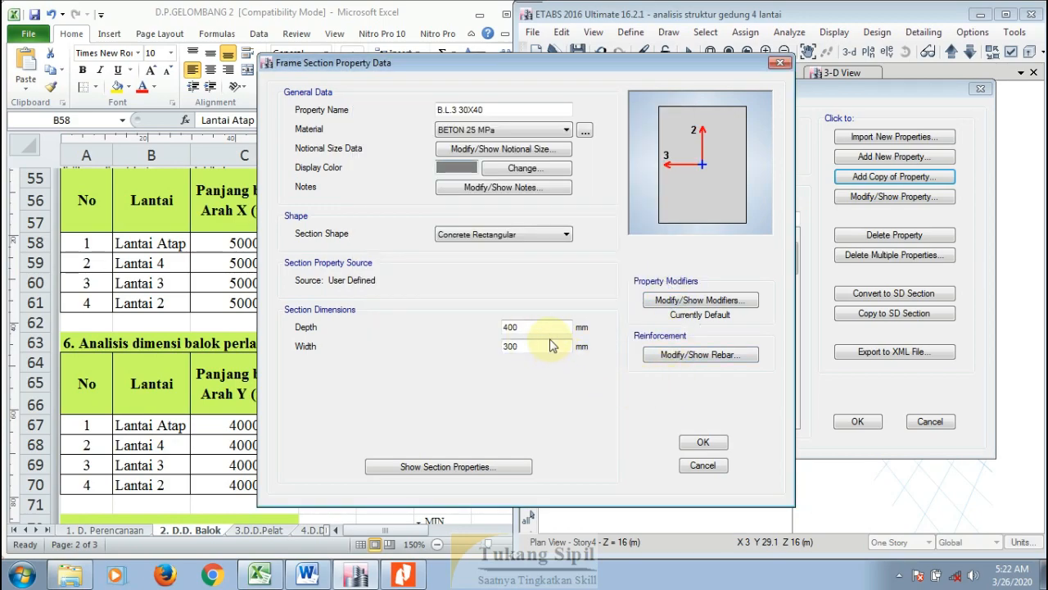
pyautogui.click(663, 354)
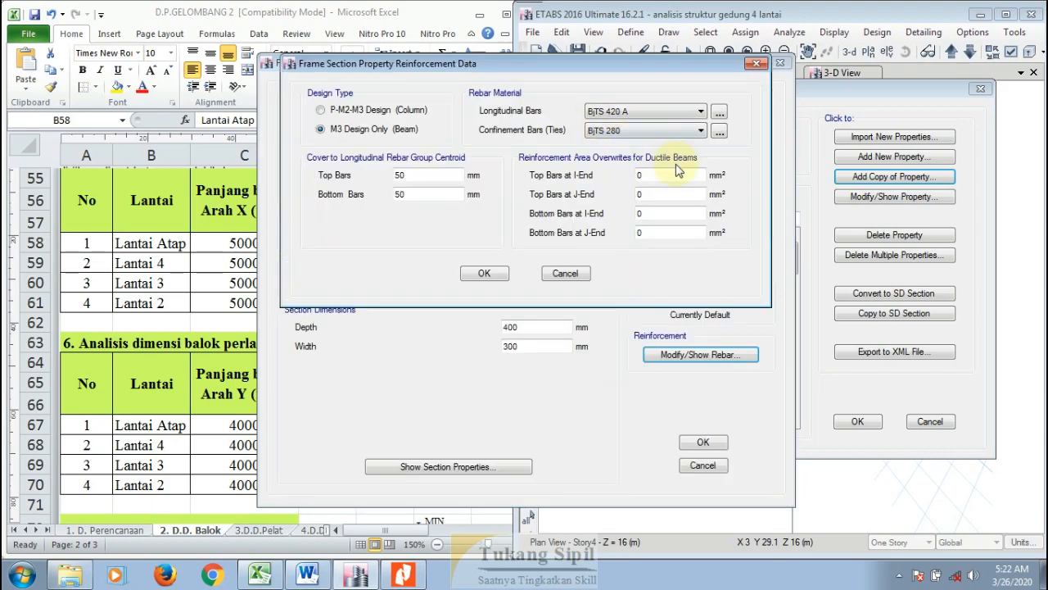
pyautogui.click(495, 276)
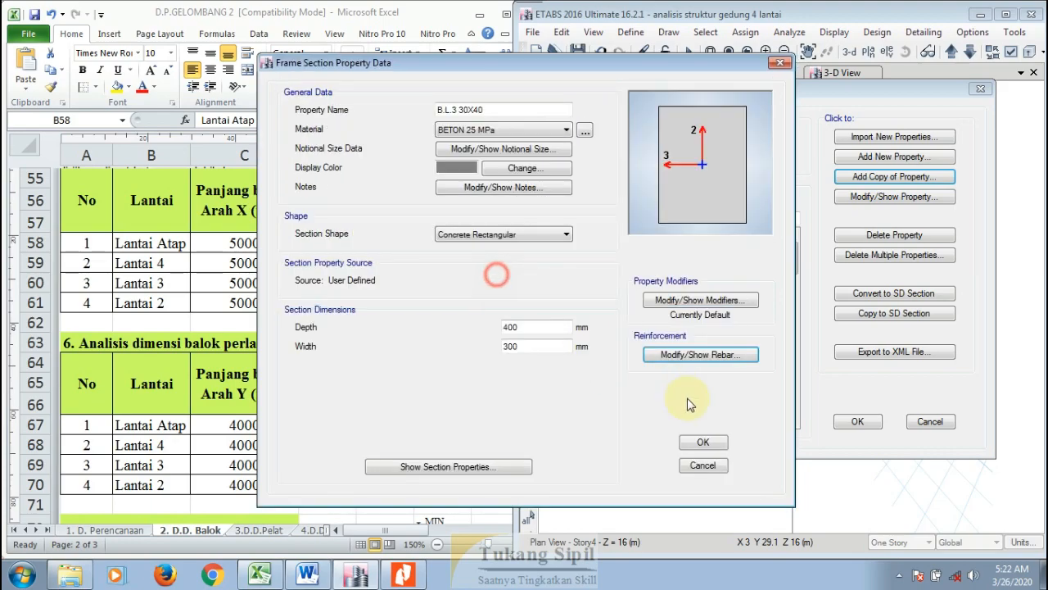
pyautogui.click(712, 446)
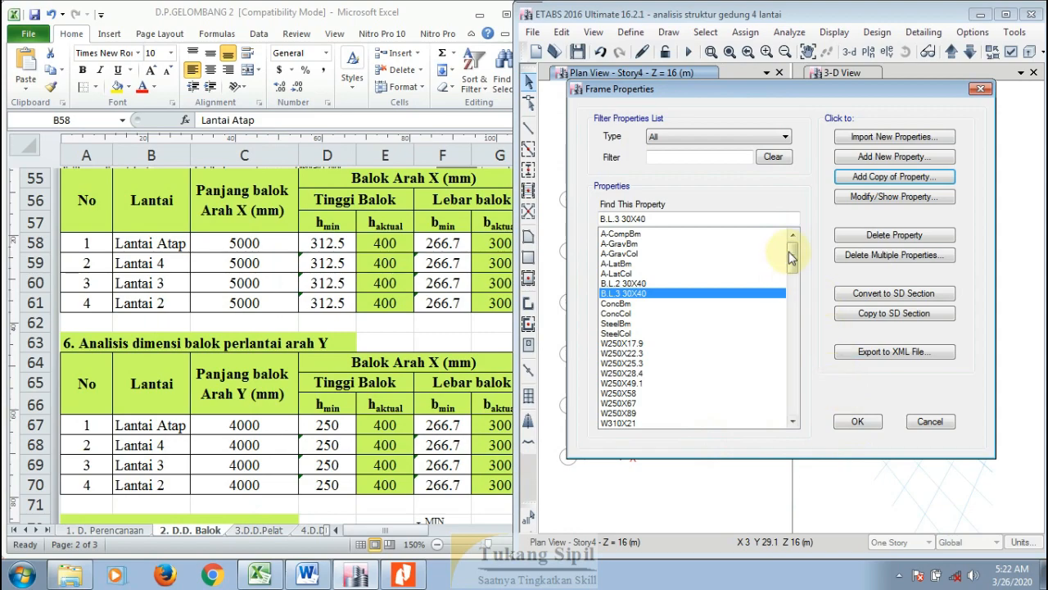
# Step: Copy B.L.3 30X40 as a new floor-beam section named B.L.4 30X40
pyautogui.click(848, 177)
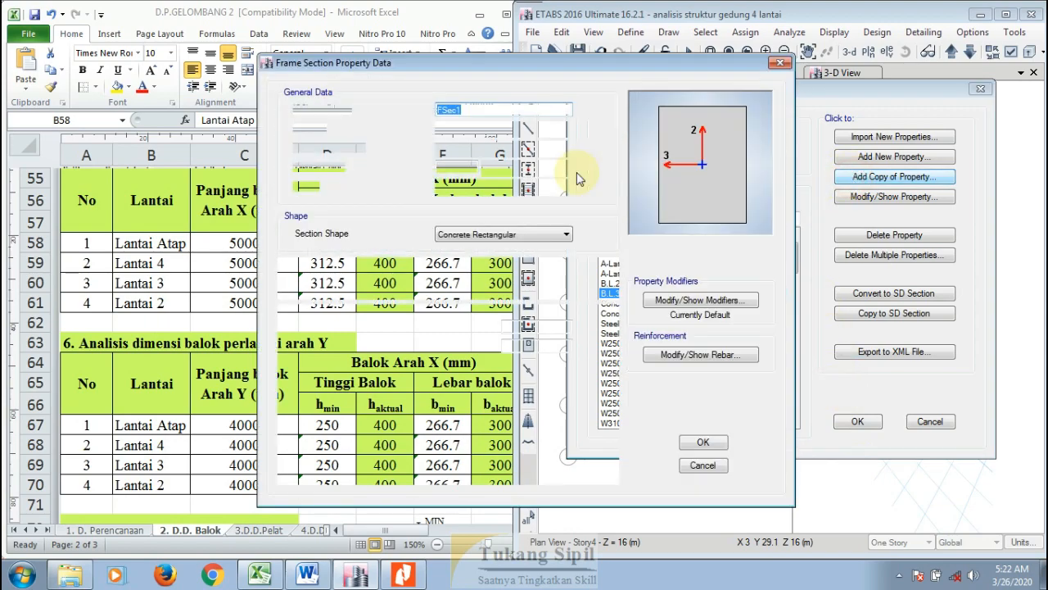
pyautogui.write('B.L')
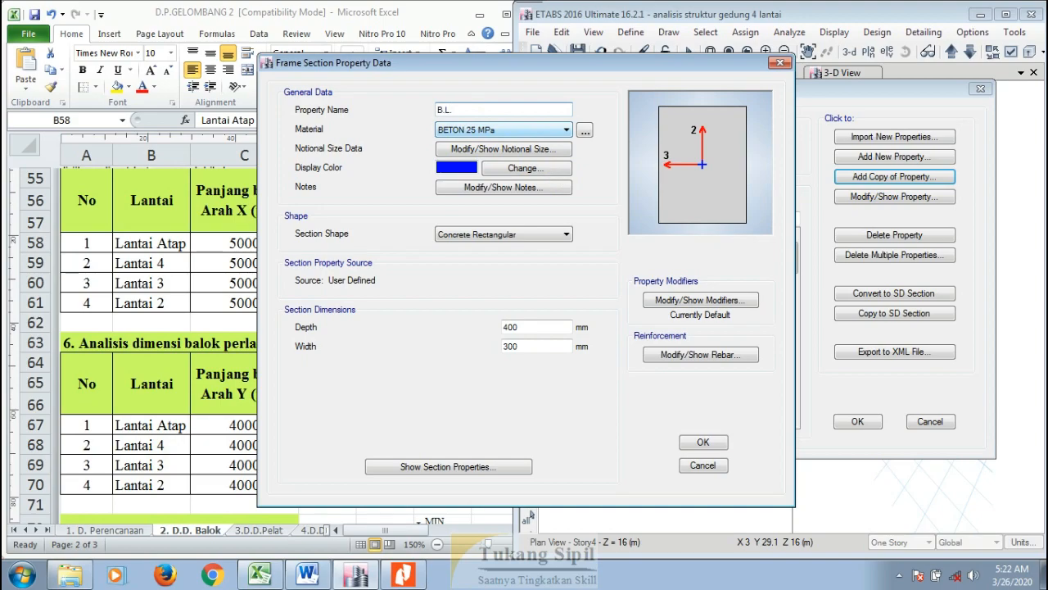
pyautogui.write('.4 20X')
pyautogui.press('BackSpace')
pyautogui.press('BackSpace')
pyautogui.press('BackSpace')
pyautogui.write('30X40')
pyautogui.click(695, 441)
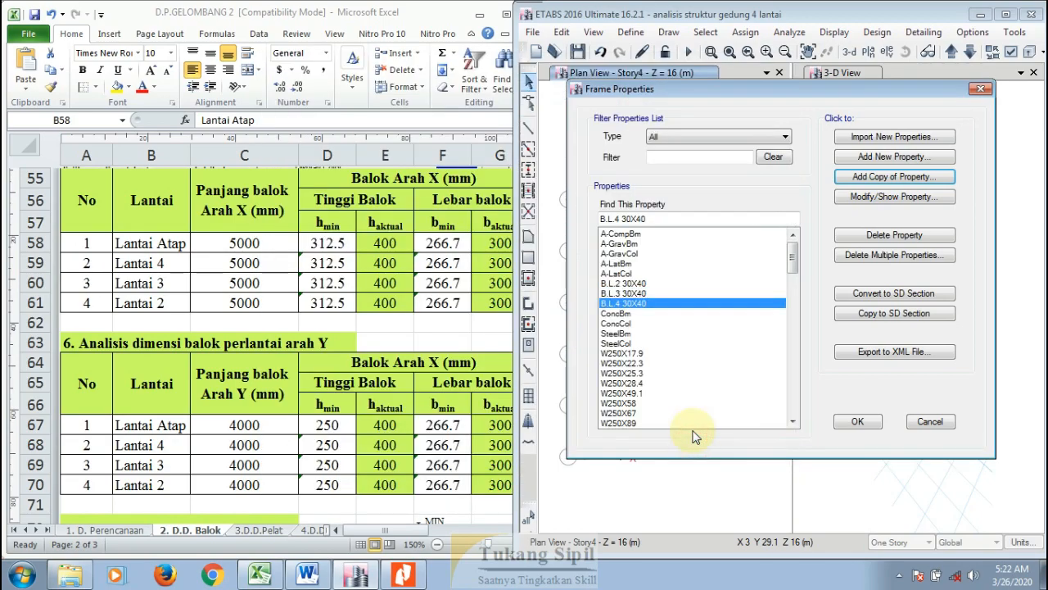
# Step: Copy B.L.4 30X40 as the roof-beam section B.L.A 30X40, with a green display colour
pyautogui.click(873, 184)
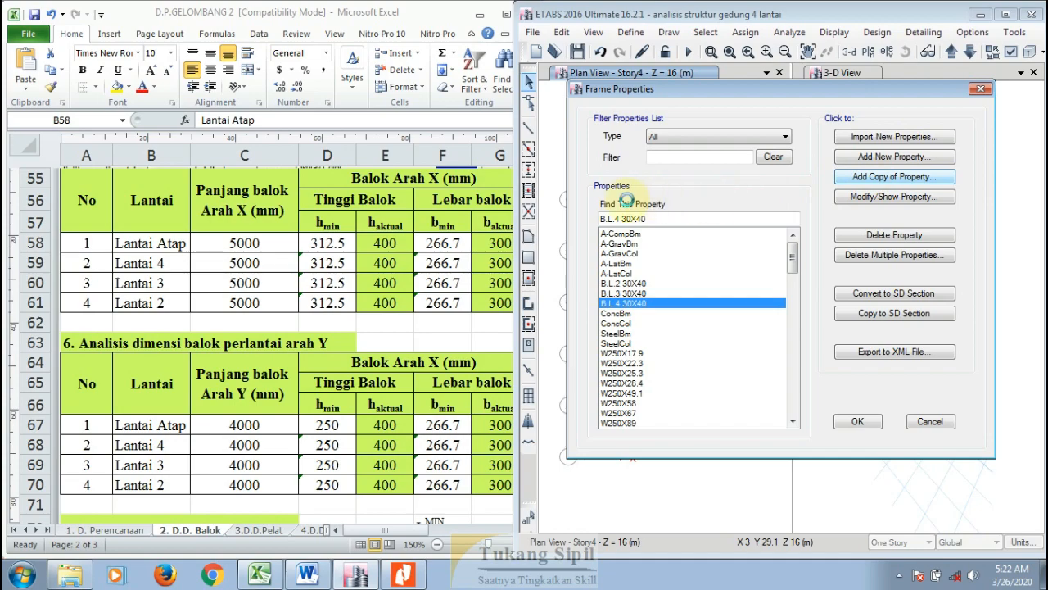
pyautogui.write('B.L.')
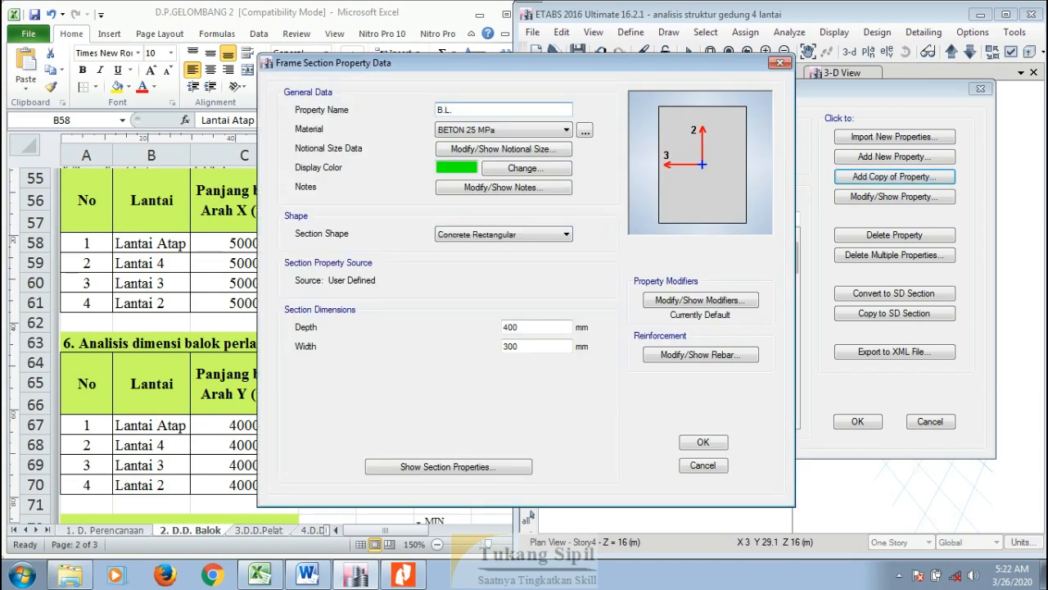
pyautogui.write('A 30X40')
pyautogui.click(464, 168)
pyautogui.click(384, 336)
pyautogui.click(705, 443)
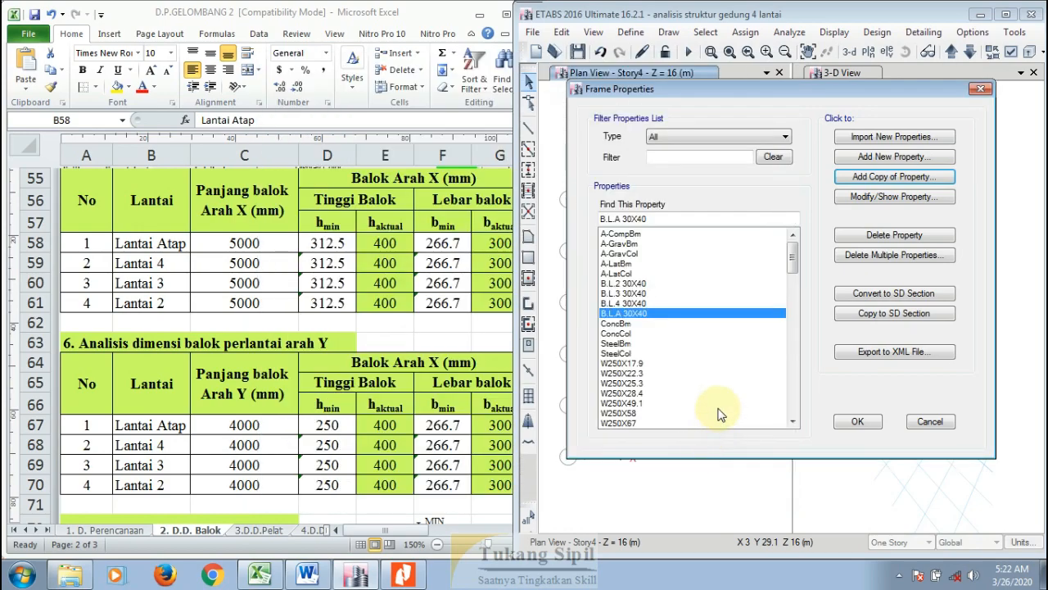
# Step: Review the beam sections from B.L.2 30X40 through B.L.A 30X40 in the frame properties list
pyautogui.click(677, 287)
pyautogui.click(676, 294)
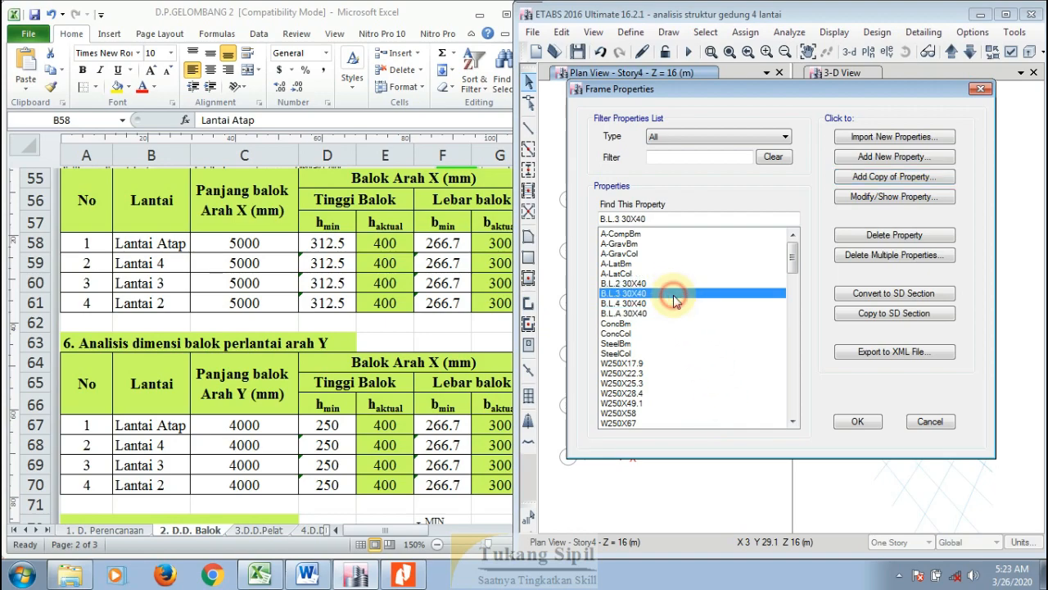
pyautogui.click(671, 304)
pyautogui.click(674, 313)
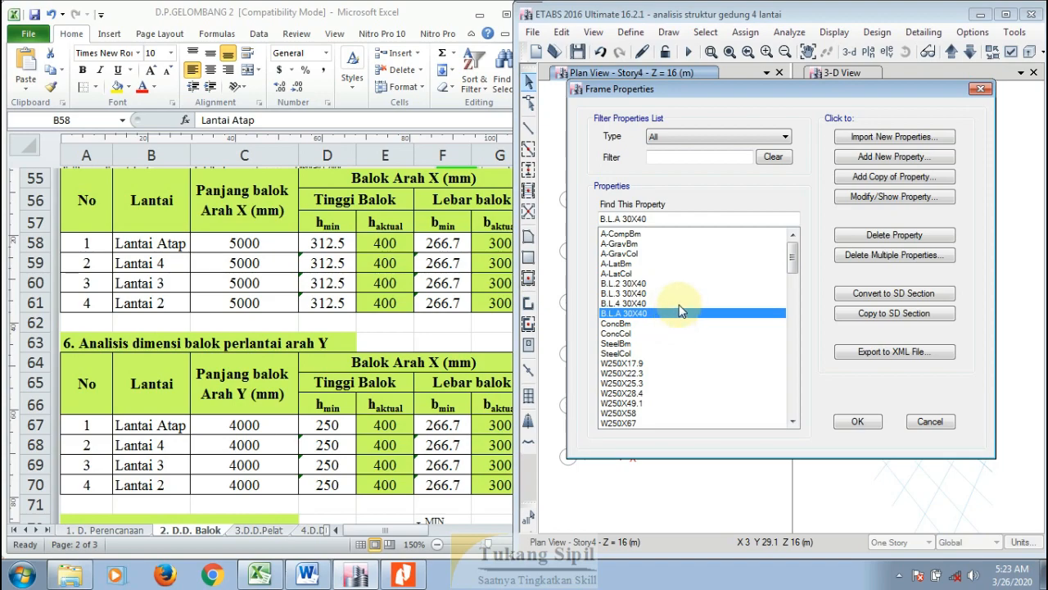
# Step: Switch to Word and review the module's 17.5.1 Balok questions and the following 17.5.2 Kolom section
pyautogui.click(301, 576)
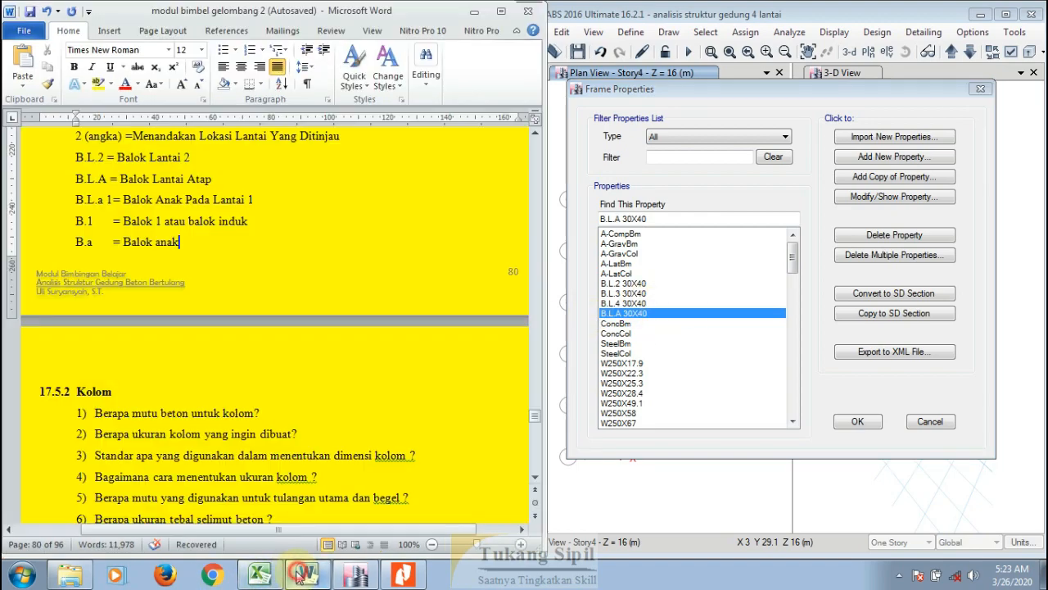
pyautogui.click(219, 392)
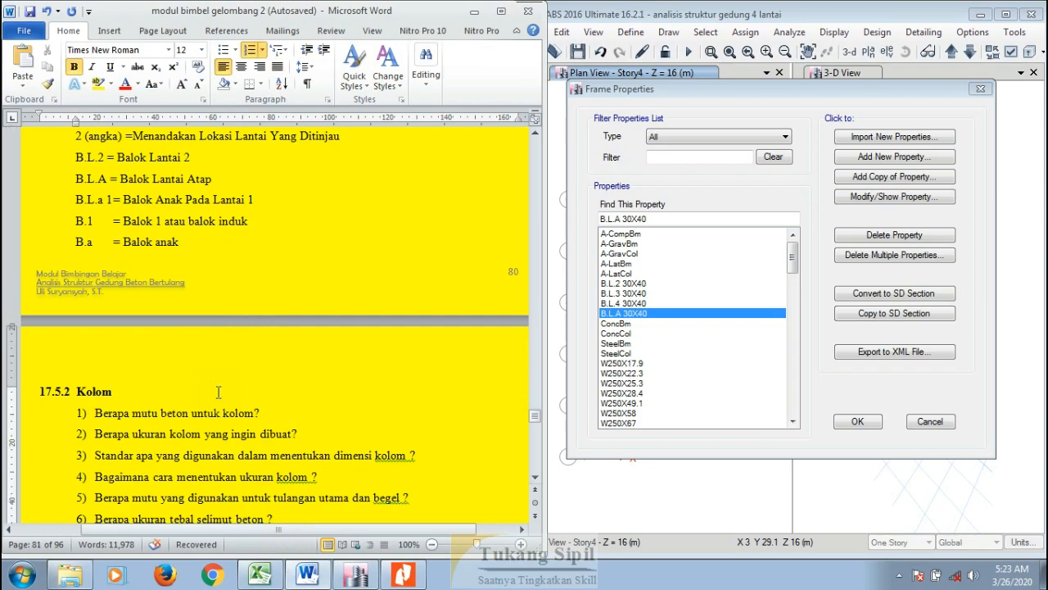
pyautogui.scroll(8, 219, 392)
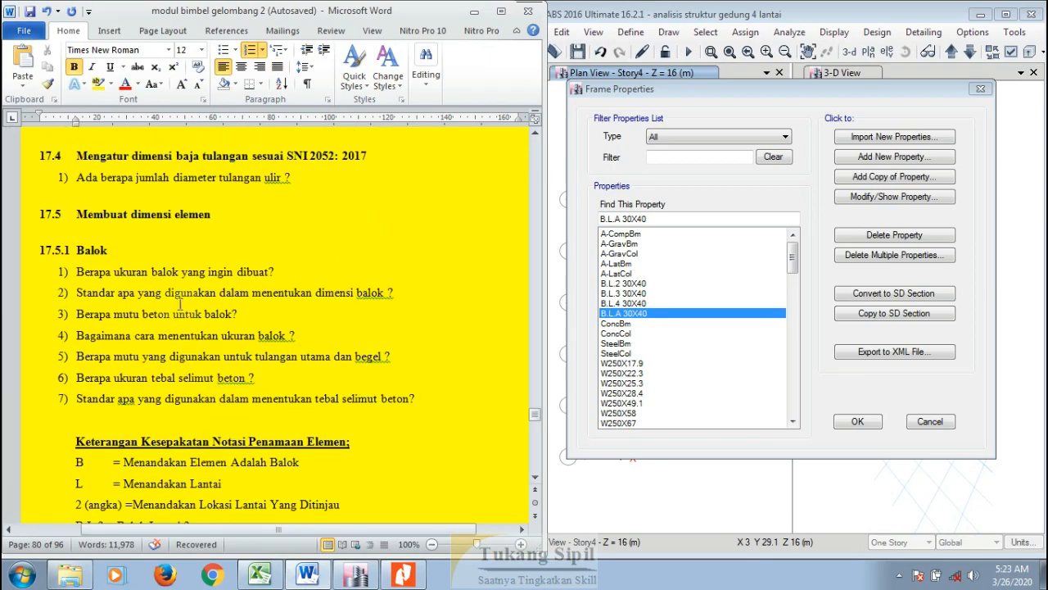
pyautogui.click(41, 250)
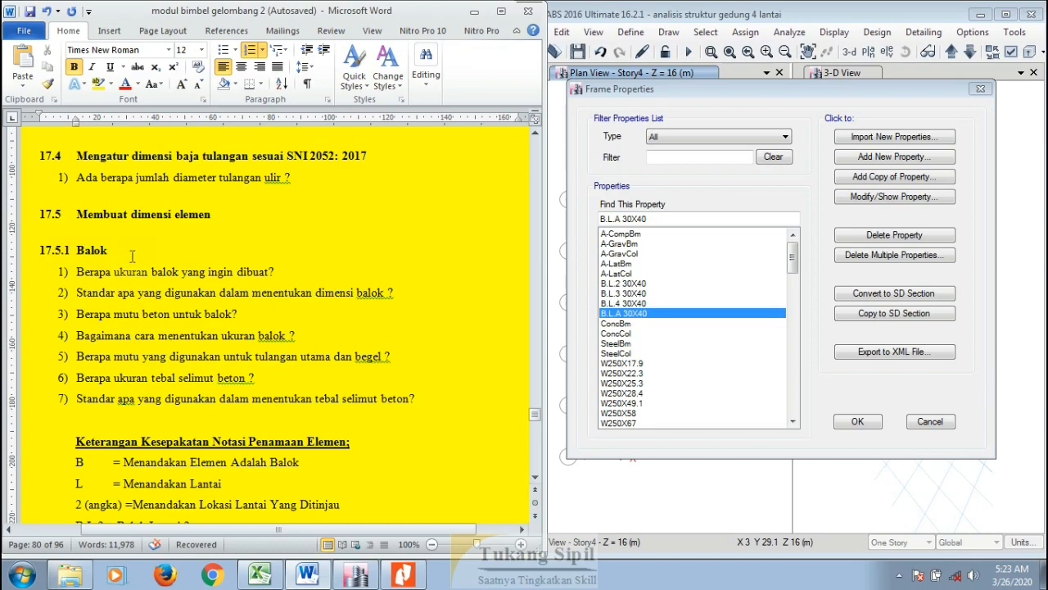
pyautogui.scroll(-9, 132, 256)
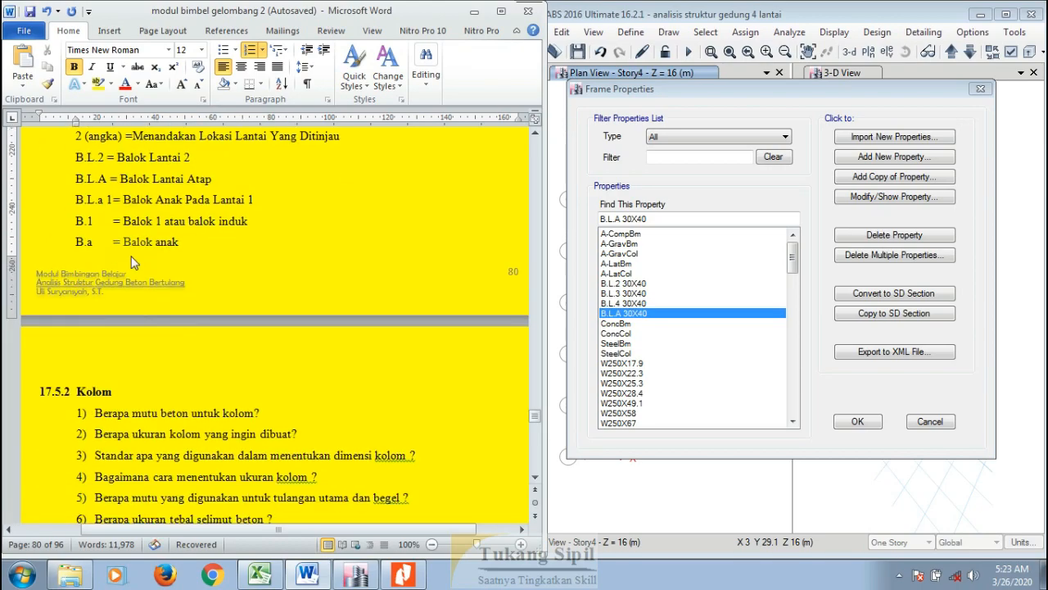